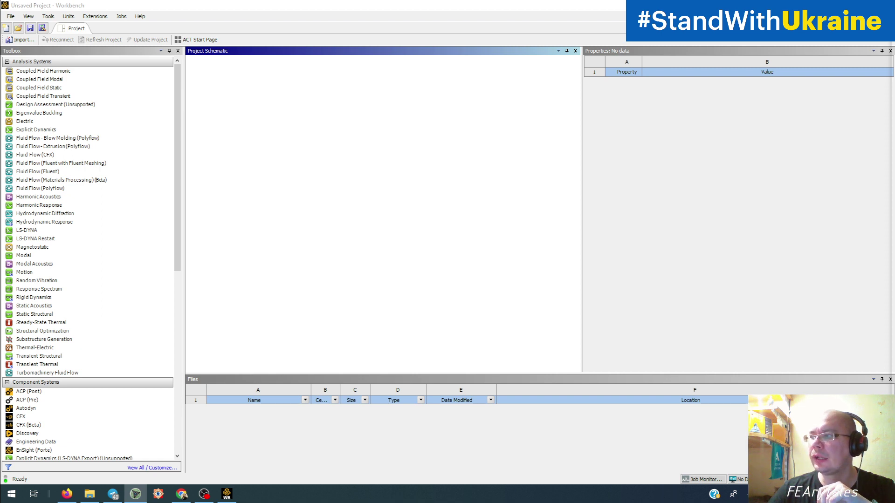
# Step: Import the Task.stp file into the project schematic as a Geometry component
pyautogui.moveTo(483, 267); pyautogui.dragTo(216, 114)
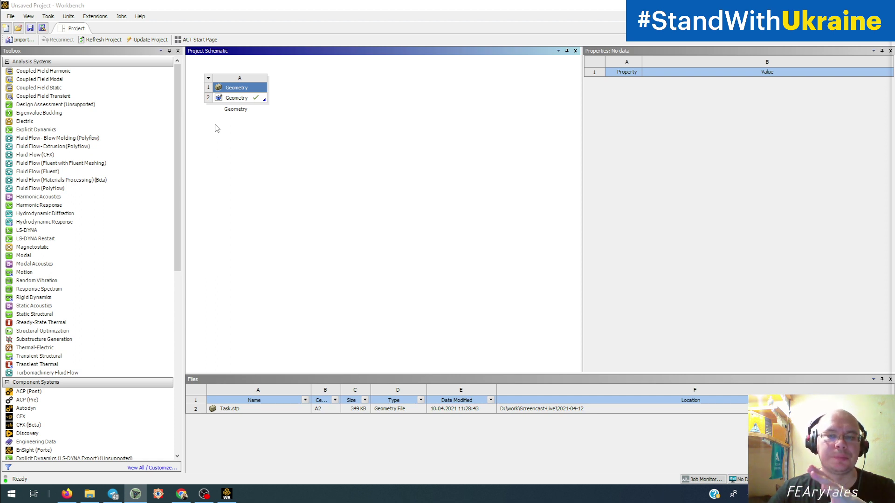
pyautogui.click(226, 99)
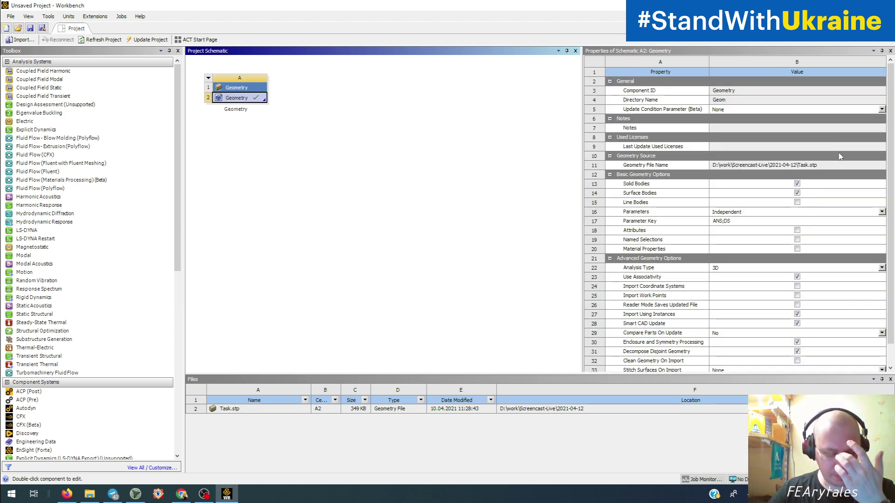
pyautogui.click(359, 186)
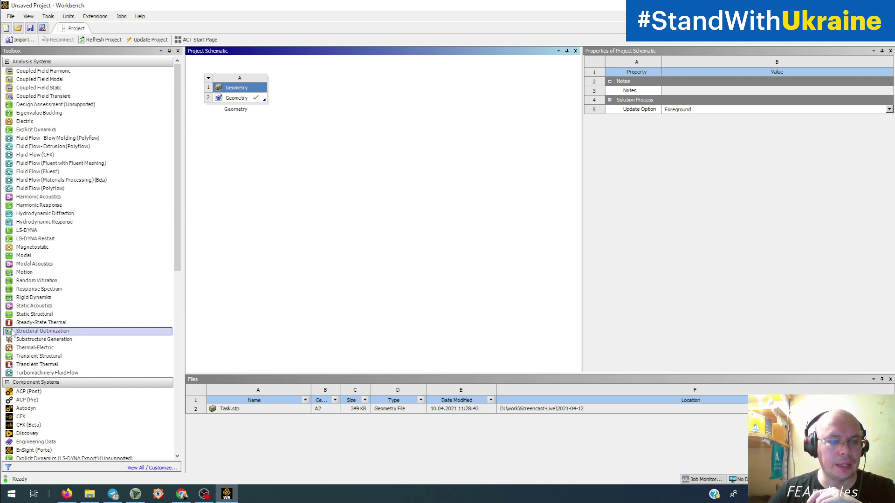
# Step: Add a Static Structural system linked to the imported Geometry component and open its model
pyautogui.moveTo(15, 318); pyautogui.dragTo(244, 99)
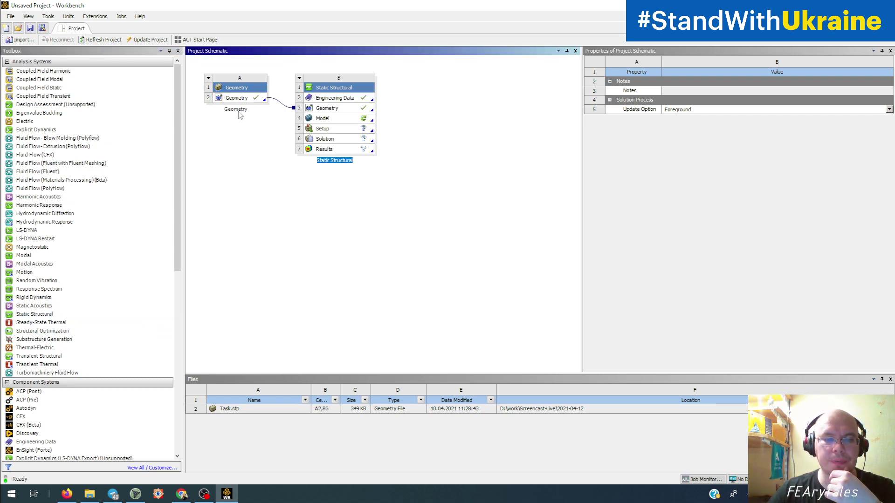
pyautogui.doubleClick(336, 123)
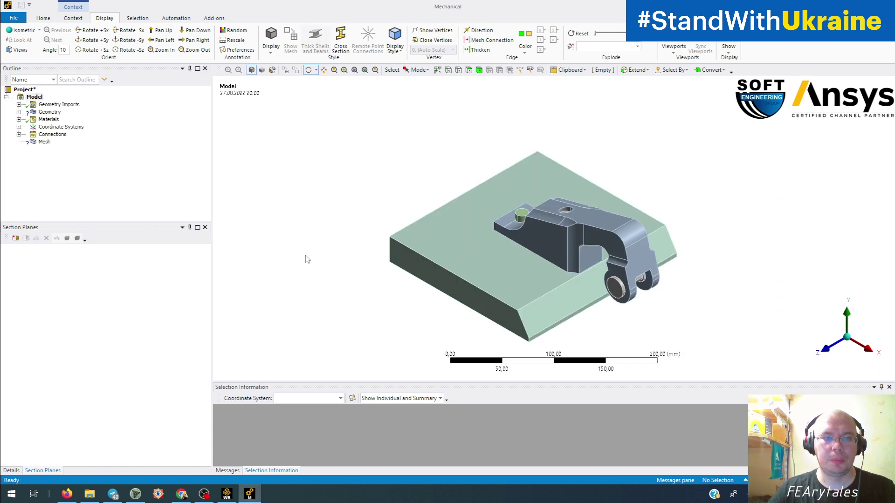
pyautogui.moveTo(424, 256); pyautogui.dragTo(475, 259, button='middle')
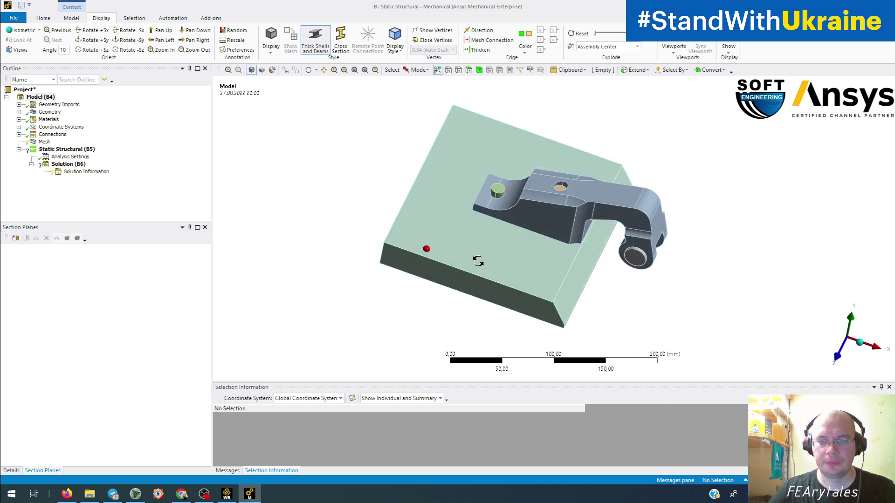
# Step: Apply a fixed support to the long side face of the base plate in the Static Structural analysis
pyautogui.click(92, 150)
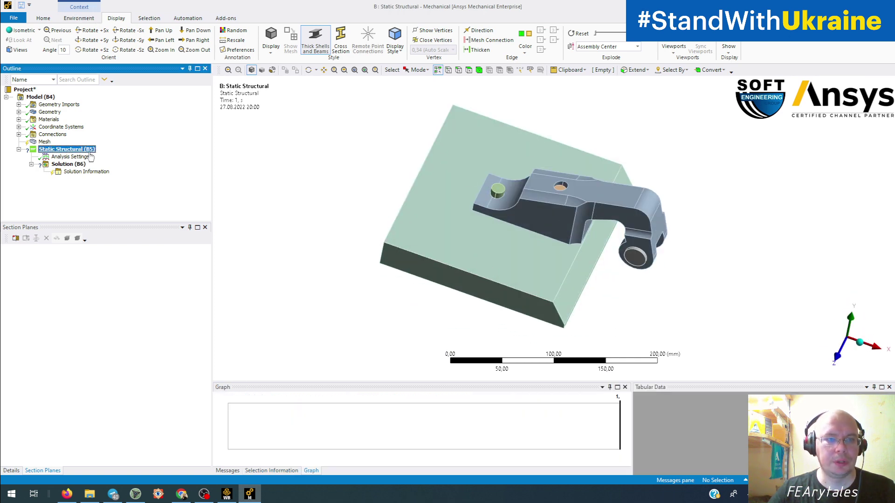
pyautogui.click(89, 19)
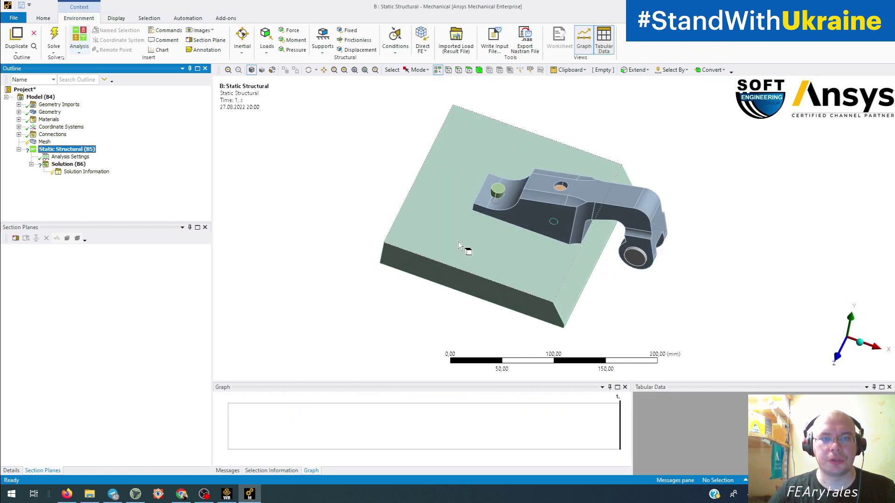
pyautogui.click(420, 270)
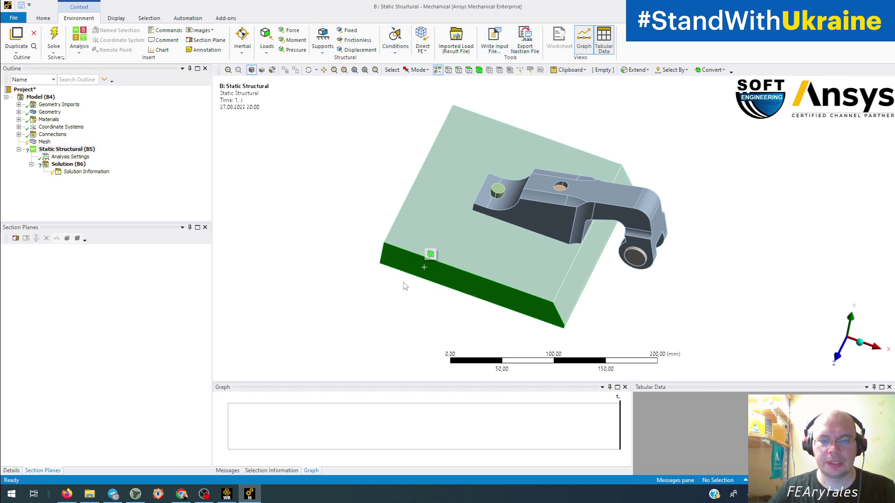
pyautogui.moveTo(459, 303); pyautogui.dragTo(457, 293, button='middle')
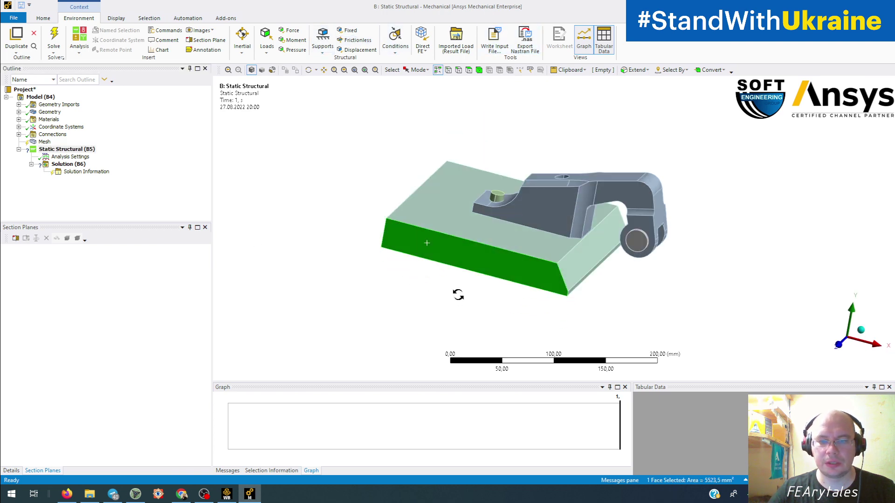
pyautogui.click(349, 30)
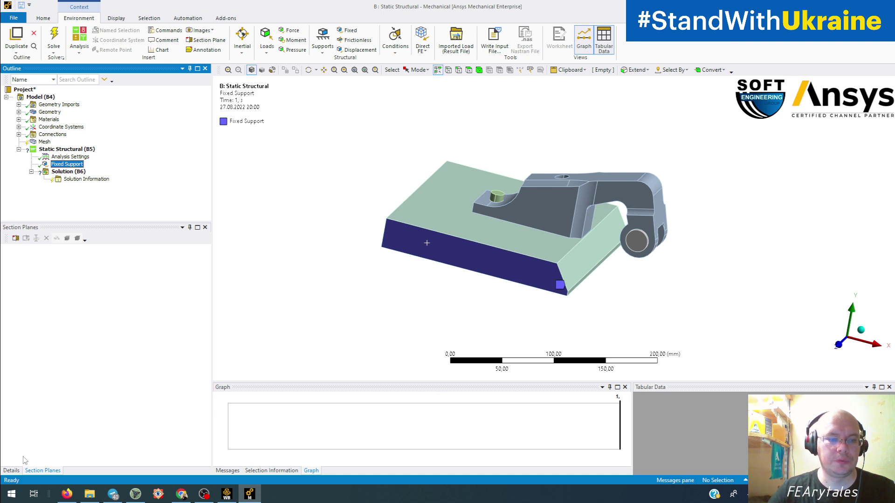
# Step: Apply a displacement to the plate's opposite side face with the Y component set to 0 mm and X and Z left free
pyautogui.click(11, 471)
pyautogui.moveTo(420, 257); pyautogui.dragTo(647, 166, button='middle')
pyautogui.click(647, 166)
pyautogui.keyDown('ctrl'); pyautogui.moveTo(699, 200); pyautogui.dragTo(566, 223, button='middle'); pyautogui.keyUp('ctrl')
pyautogui.click(357, 50)
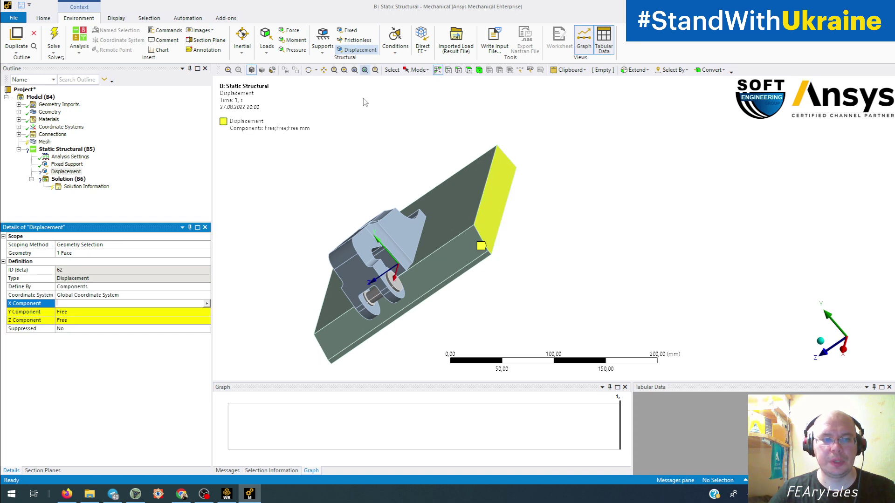
pyautogui.click(75, 312)
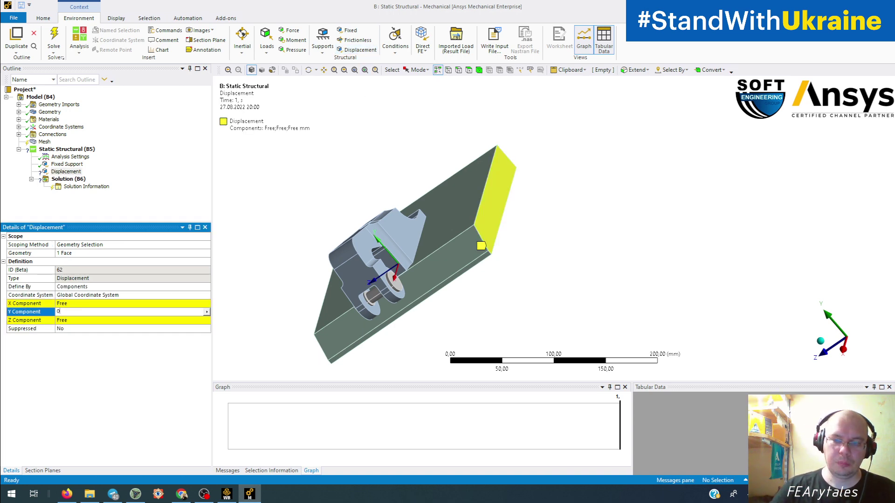
pyautogui.write('0')
pyautogui.press('Return')
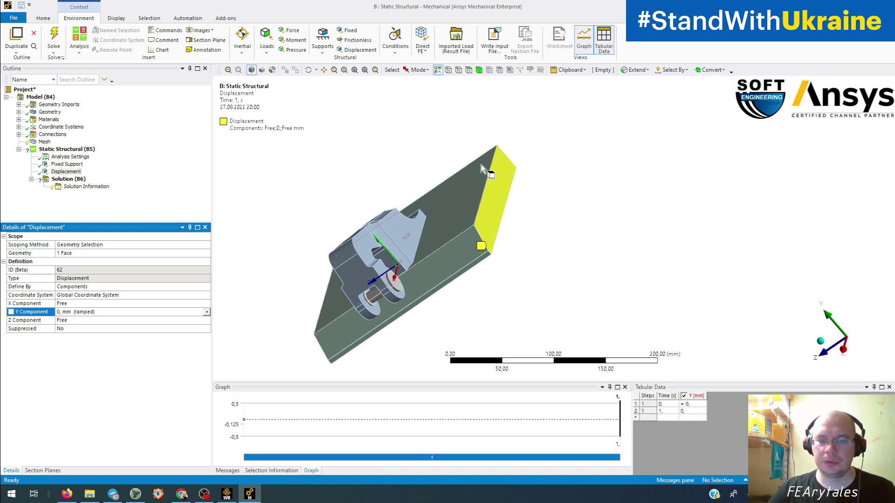
# Step: Add a force scoped to the two cylindrical faces of the pin between the bracket's lugs
pyautogui.moveTo(654, 304); pyautogui.dragTo(553, 290, button='middle')
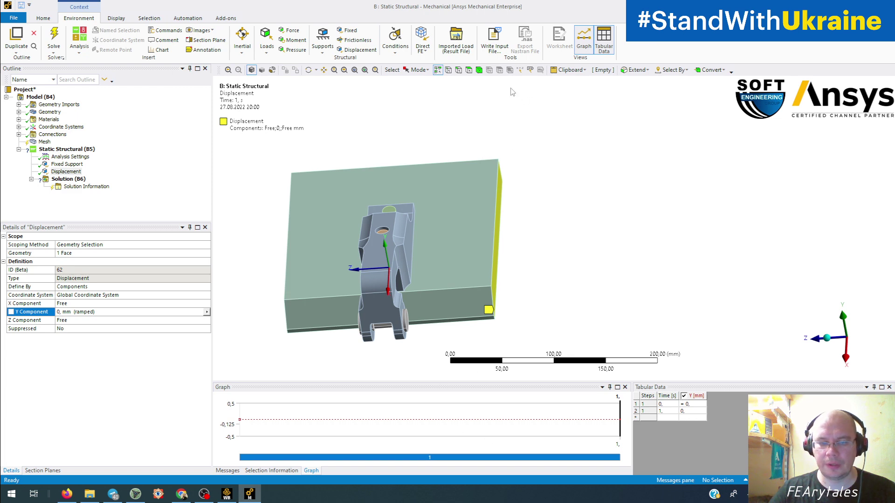
pyautogui.moveTo(475, 277); pyautogui.dragTo(429, 248, button='middle')
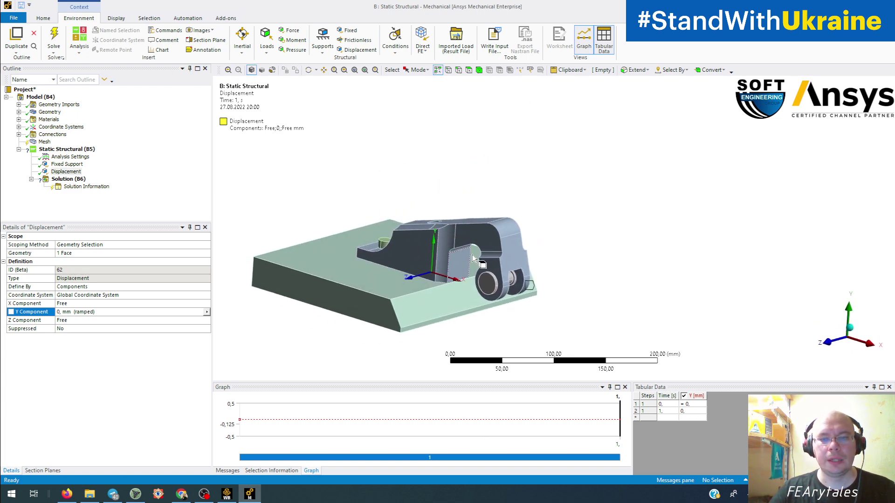
pyautogui.click(290, 30)
pyautogui.moveTo(517, 285); pyautogui.dragTo(475, 285, button='middle')
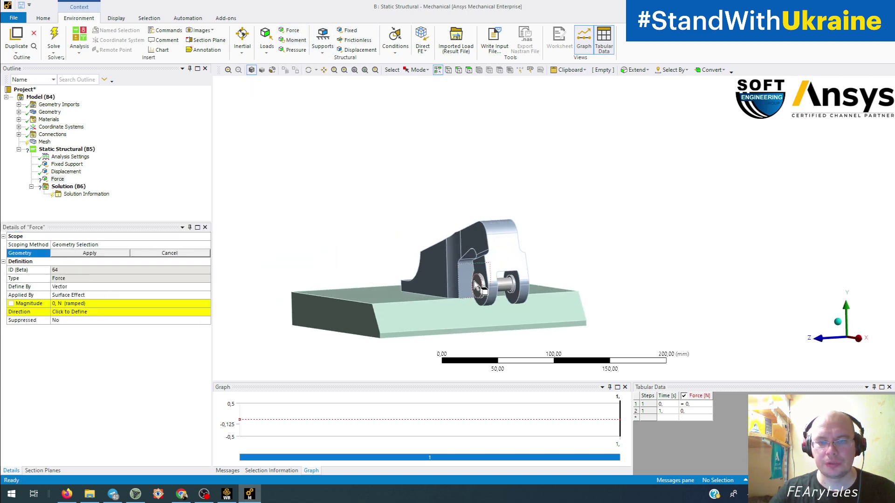
pyautogui.scroll(5, 476, 285)
pyautogui.click(490, 253)
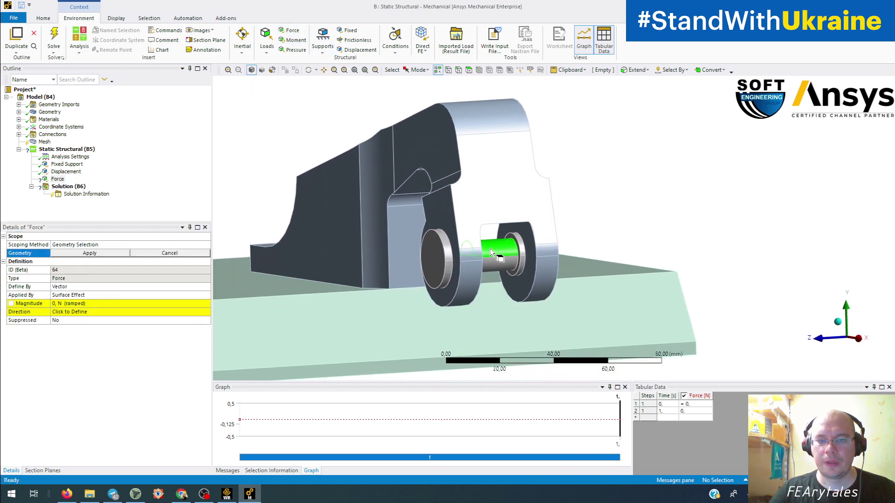
pyautogui.keyDown('ctrl'); pyautogui.click(495, 264); pyautogui.keyUp('ctrl')
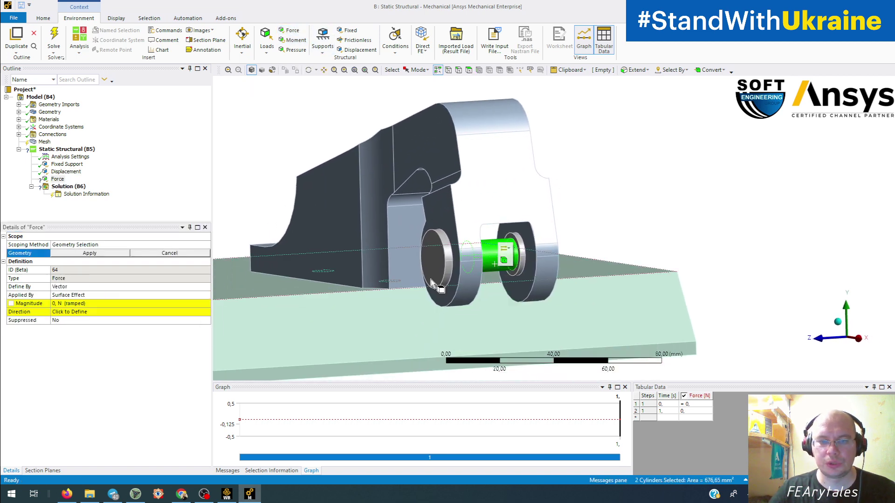
pyautogui.click(89, 253)
# Step: Define the pin force by components and set its Y component to -10000 N
pyautogui.click(82, 287)
pyautogui.click(87, 304)
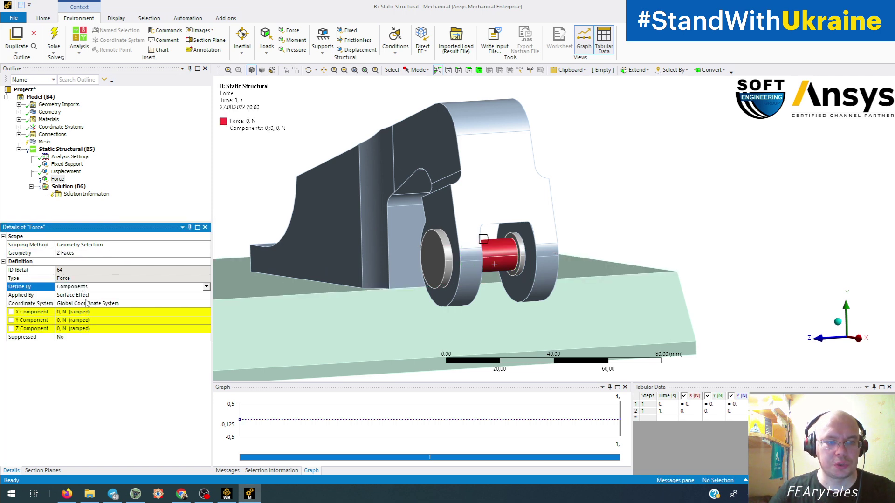
pyautogui.click(94, 321)
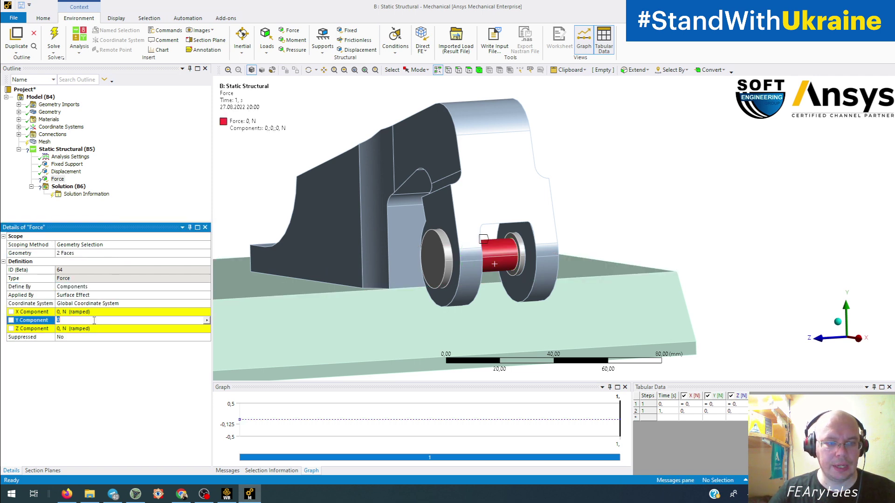
pyautogui.write('-')
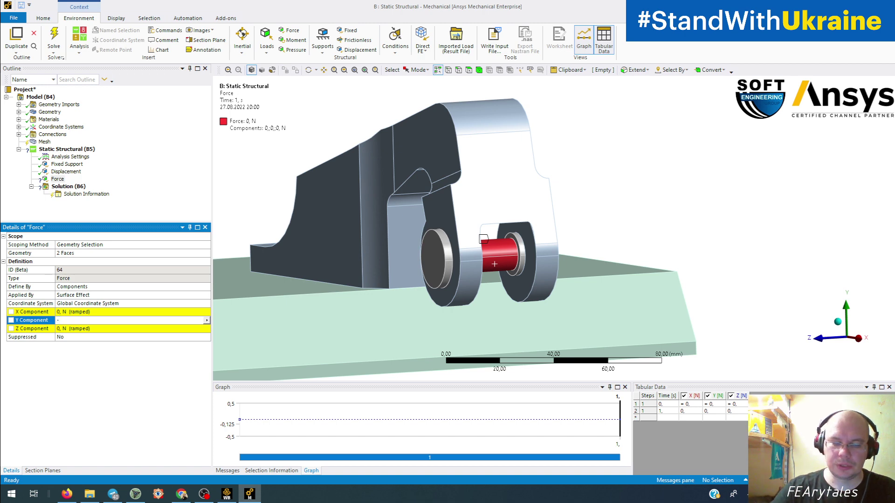
pyautogui.write('1')
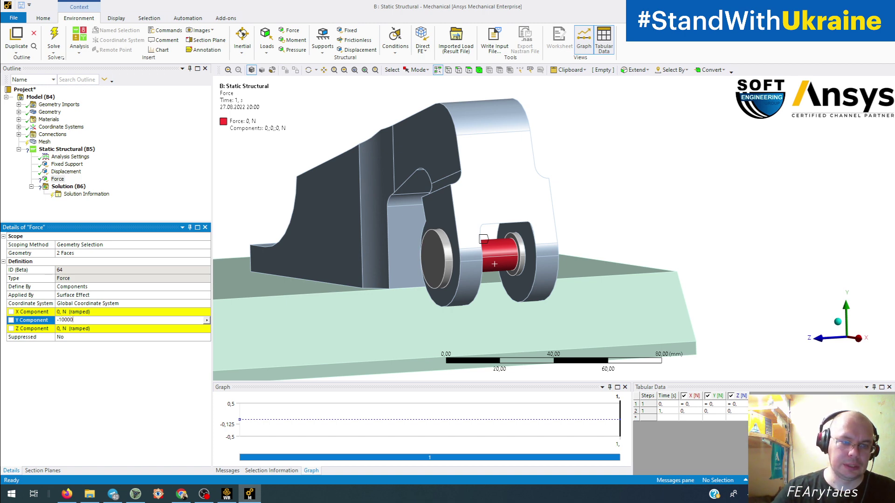
pyautogui.write('0000')
pyautogui.press('Return')
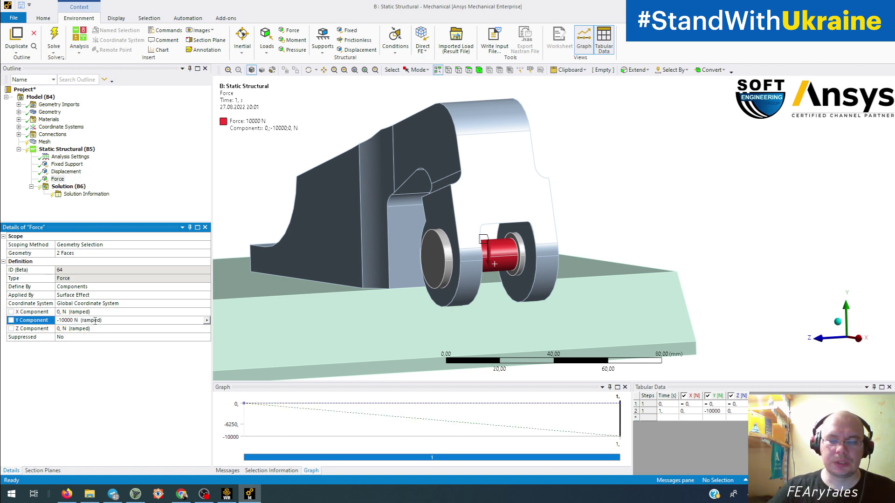
# Step: Add Total Deformation and Equivalent (von-Mises) Stress results to the solution and solve the analysis
pyautogui.moveTo(399, 244); pyautogui.dragTo(539, 265, button='middle')
pyautogui.scroll(-6, 513, 249)
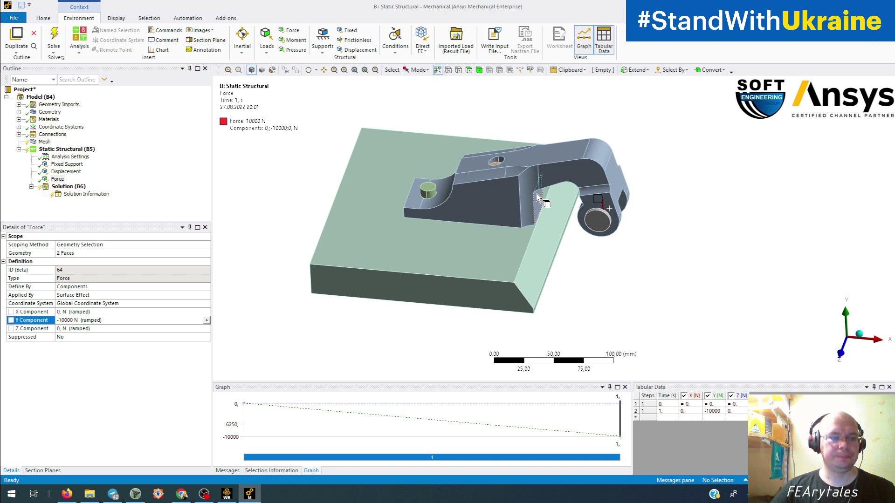
pyautogui.click(76, 188)
pyautogui.click(331, 46)
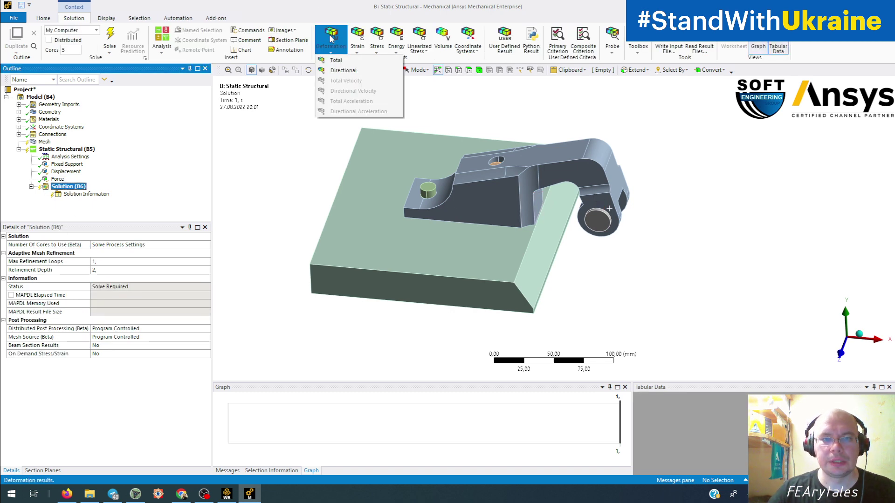
pyautogui.click(340, 60)
pyautogui.click(376, 45)
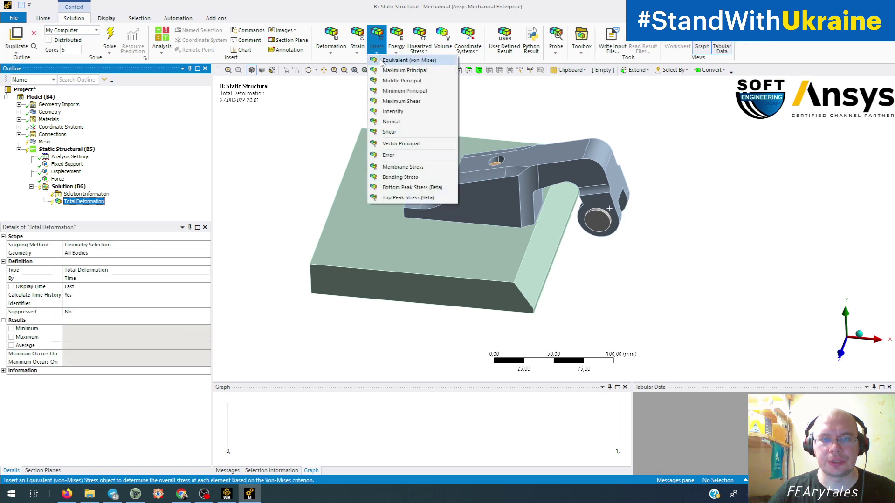
pyautogui.click(406, 59)
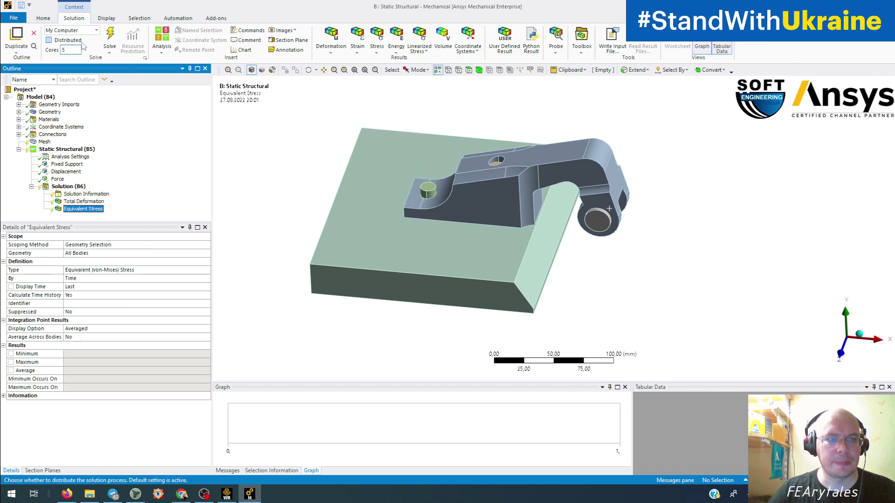
pyautogui.click(110, 37)
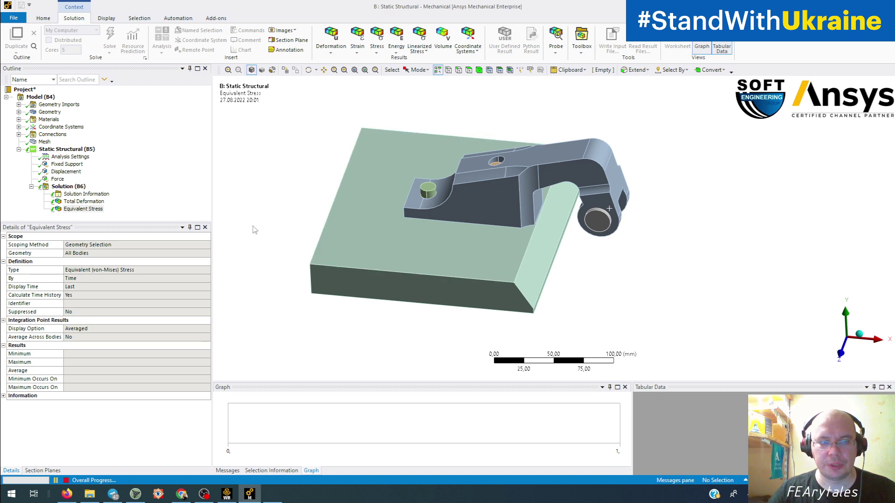
# Step: Examine the generated mesh and show its node and element statistics
pyautogui.click(44, 142)
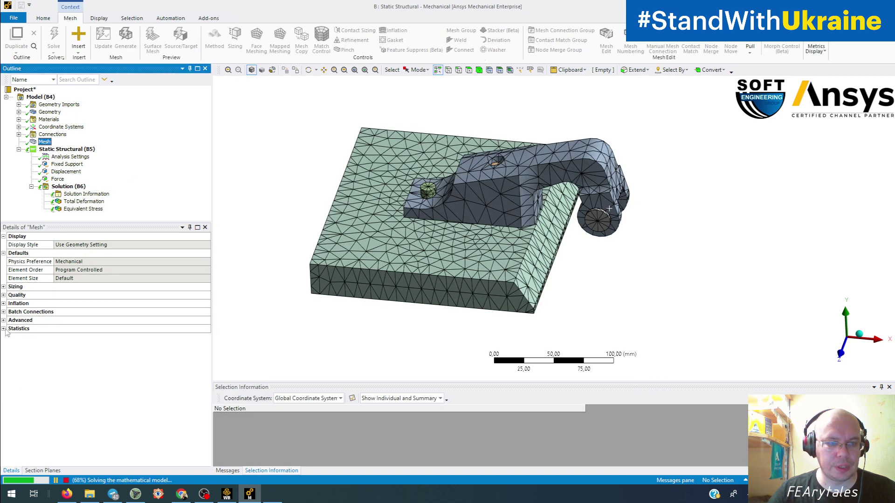
pyautogui.click(4, 329)
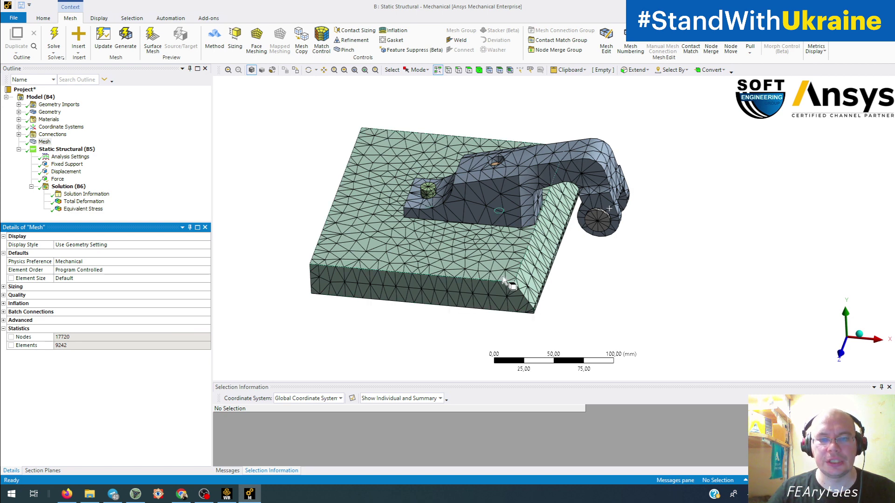
pyautogui.moveTo(502, 276); pyautogui.dragTo(400, 201, button='middle')
# Step: Examine the Total Deformation and Equivalent Stress contours across the plate and bracket
pyautogui.click(84, 201)
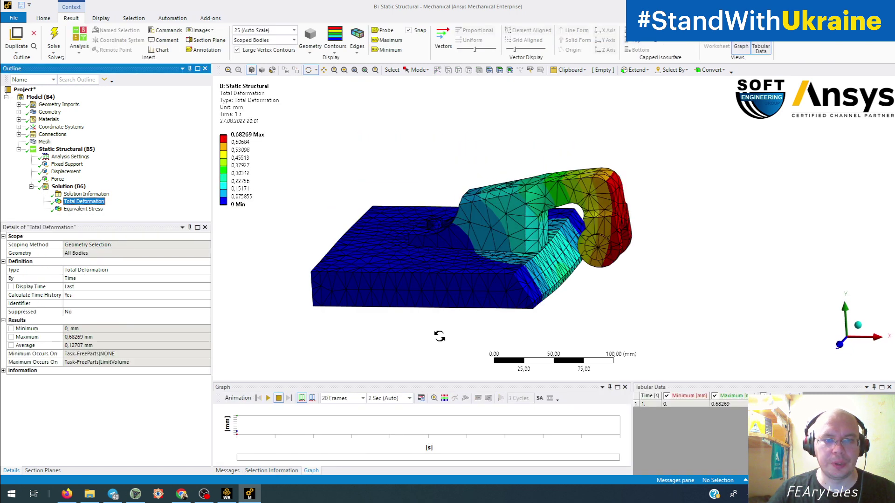
pyautogui.moveTo(472, 289); pyautogui.dragTo(503, 303, button='middle')
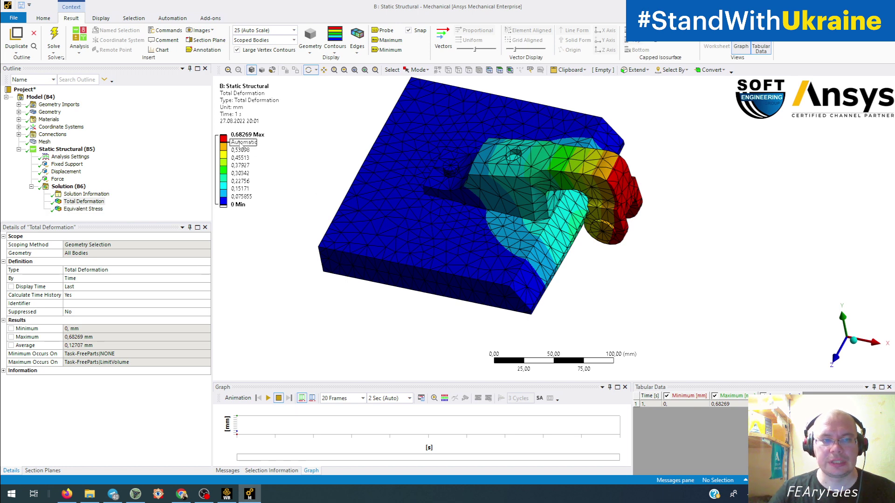
pyautogui.click(84, 209)
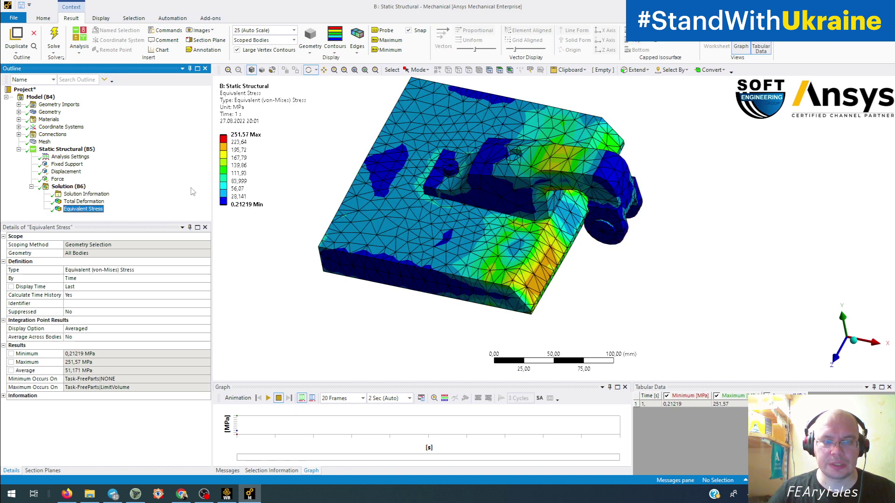
pyautogui.moveTo(385, 225)
pyautogui.mouseDown(button='middle')
pyautogui.moveTo(363, 177)
pyautogui.moveTo(303, 184)
pyautogui.moveTo(396, 227)
pyautogui.mouseUp(button='middle')
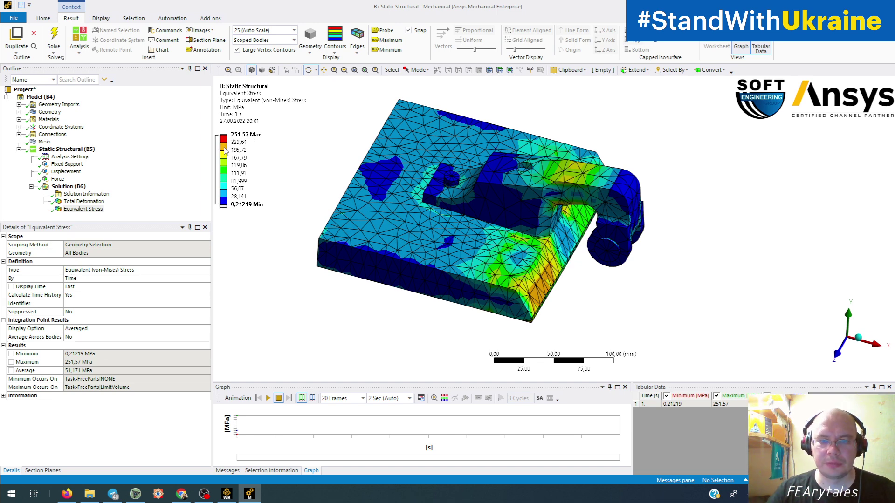
# Step: Examine the Equivalent Stress contours from several angles and play the result animation
pyautogui.moveTo(414, 170); pyautogui.dragTo(388, 154, button='middle')
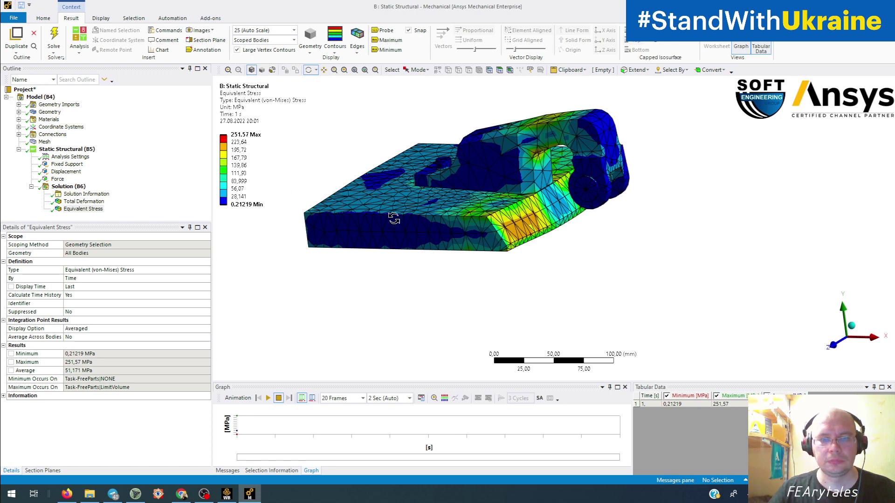
pyautogui.moveTo(428, 229); pyautogui.dragTo(429, 240)
pyautogui.moveTo(494, 208); pyautogui.dragTo(426, 252)
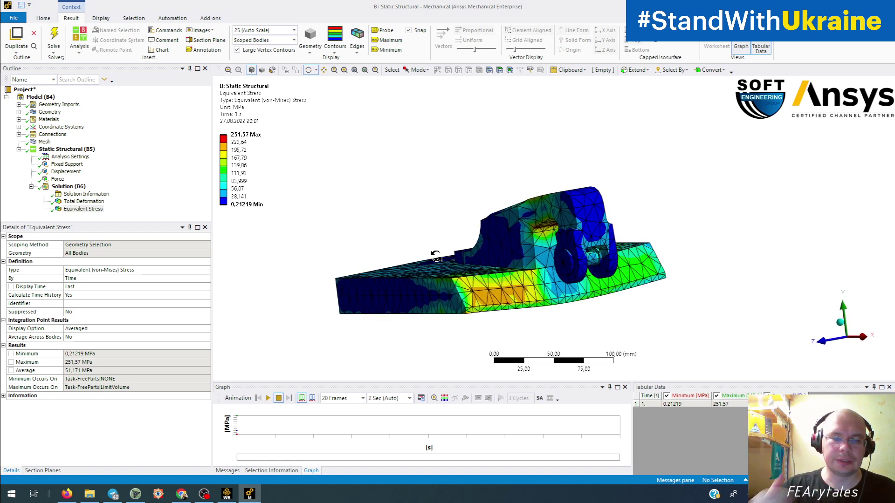
pyautogui.moveTo(436, 256); pyautogui.dragTo(457, 238)
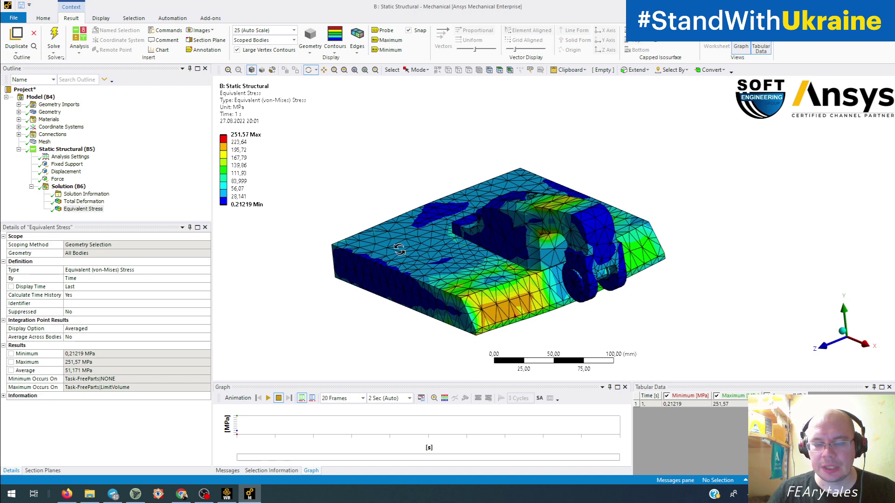
pyautogui.moveTo(403, 250); pyautogui.dragTo(466, 245)
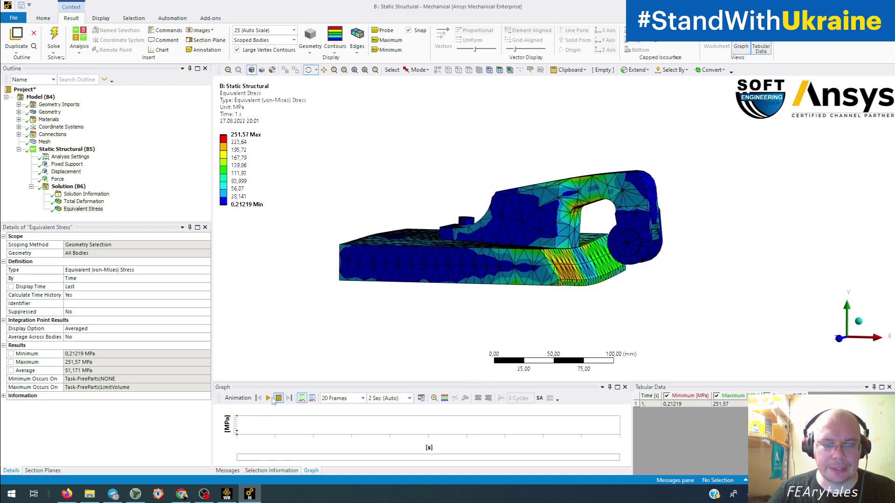
pyautogui.click(268, 398)
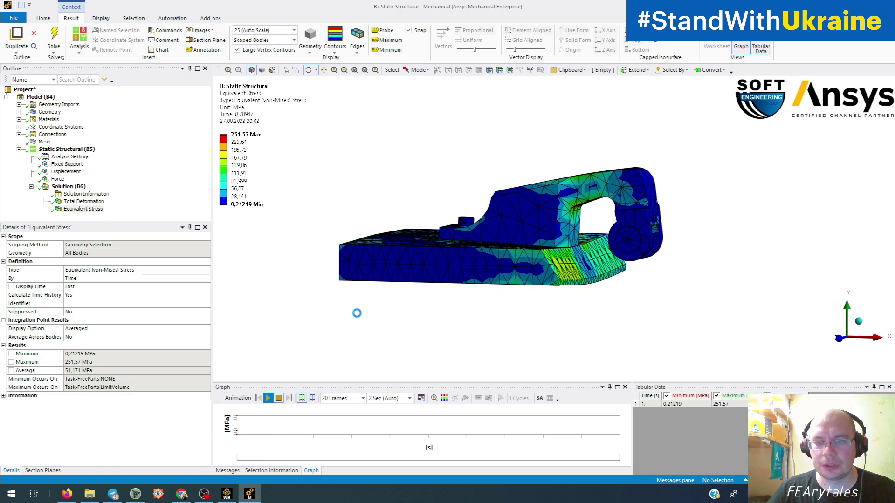
pyautogui.moveTo(357, 313); pyautogui.dragTo(465, 206)
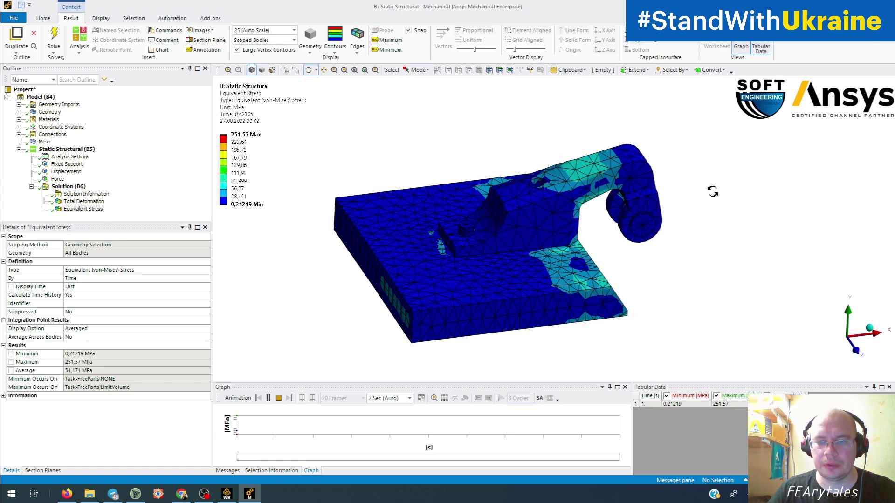
pyautogui.moveTo(713, 192); pyautogui.dragTo(579, 277)
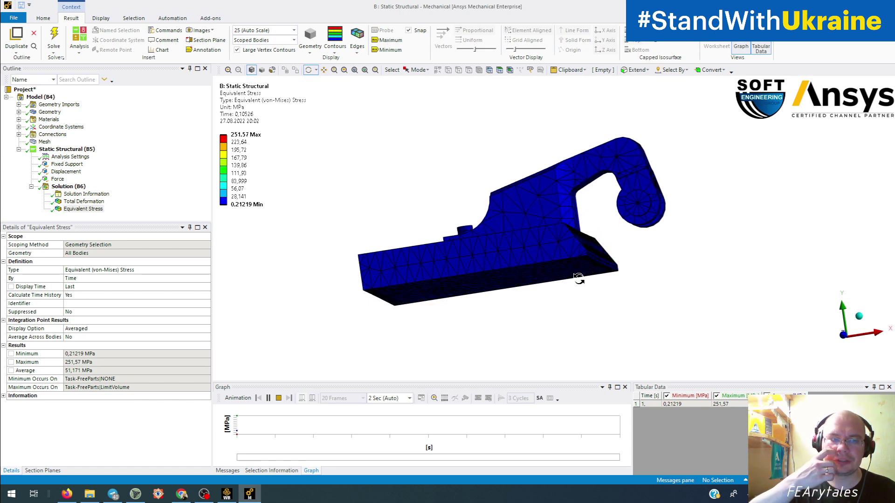
# Step: Display the pin force load and its component definition on the model
pyautogui.click(57, 179)
pyautogui.moveTo(409, 232); pyautogui.dragTo(448, 277, button='middle')
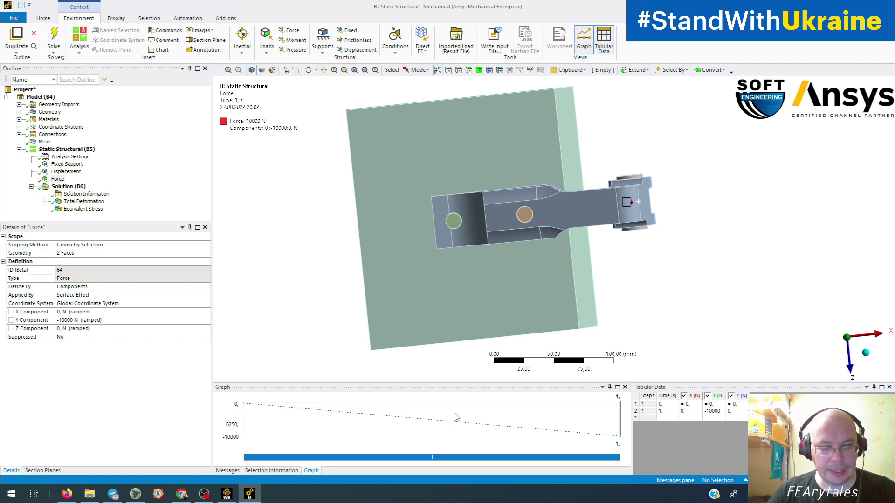
# Step: Switch to Workbench and duplicate the Static Structural system without keeping its upstream connections
pyautogui.click(227, 494)
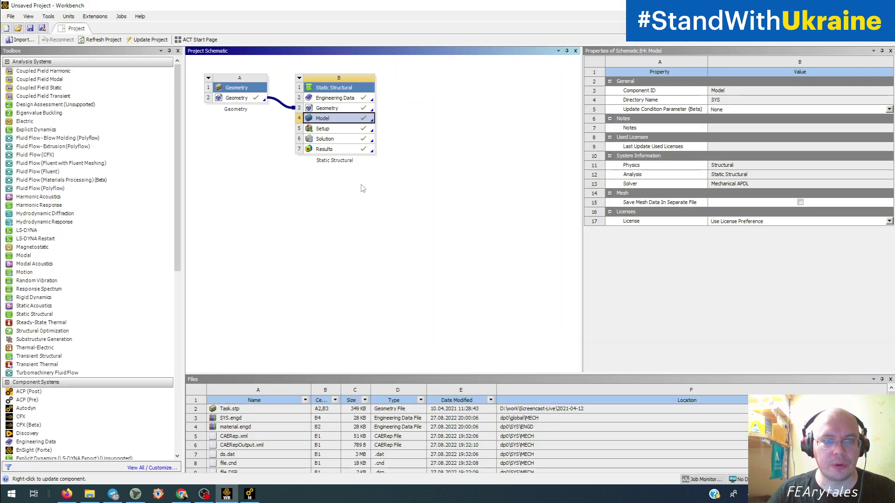
pyautogui.click(366, 220)
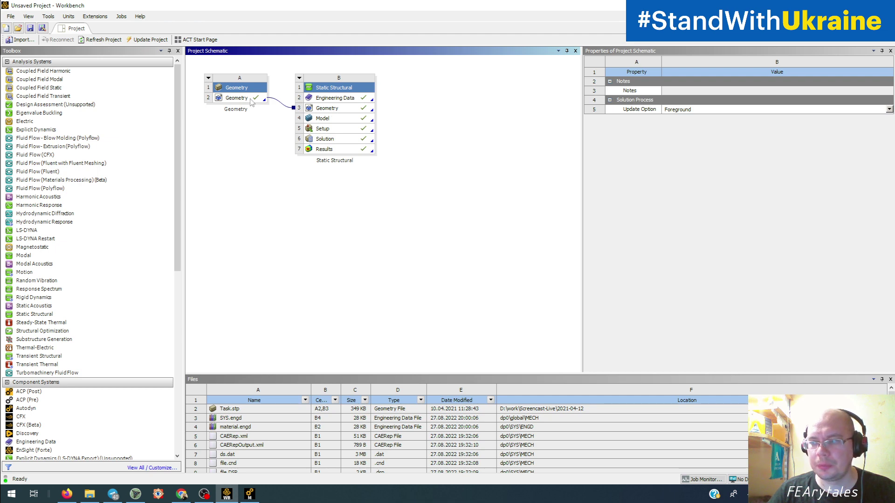
pyautogui.rightClick(299, 83)
pyautogui.click(314, 112)
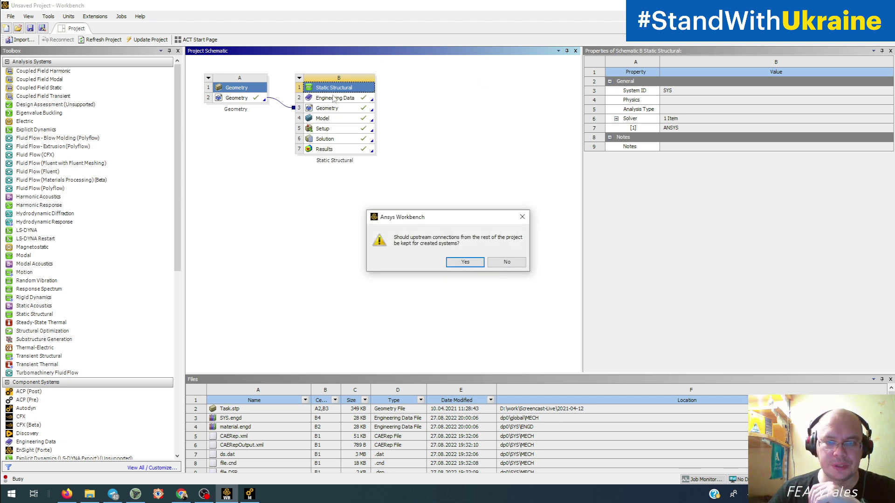
pyautogui.click(507, 262)
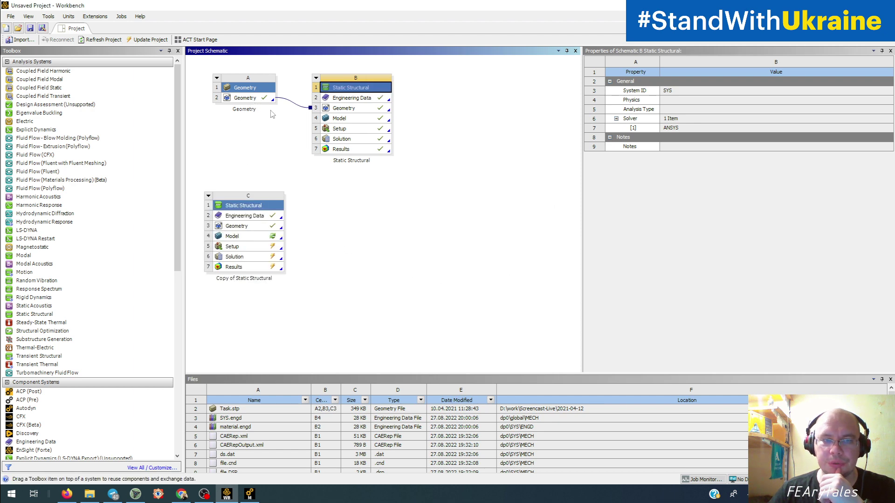
# Step: Open the geometry of the Copy of Static Structural system in Discovery and view the bracket side
pyautogui.doubleClick(241, 227)
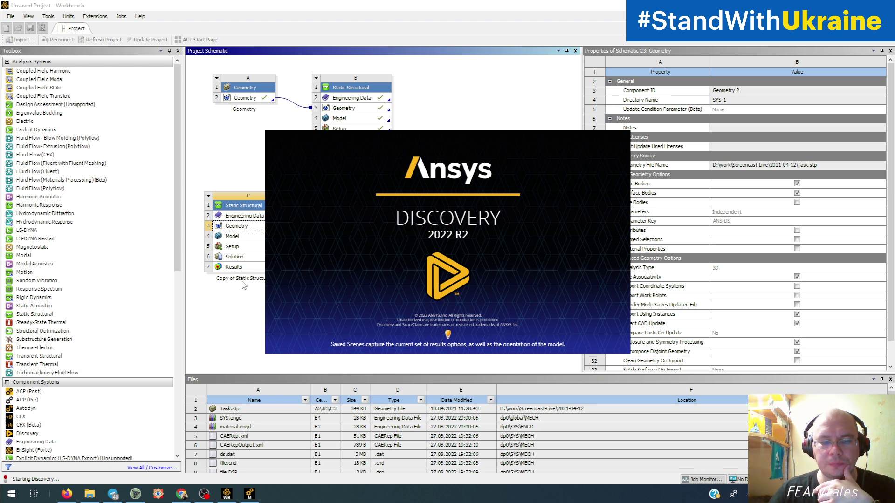
pyautogui.moveTo(243, 500)
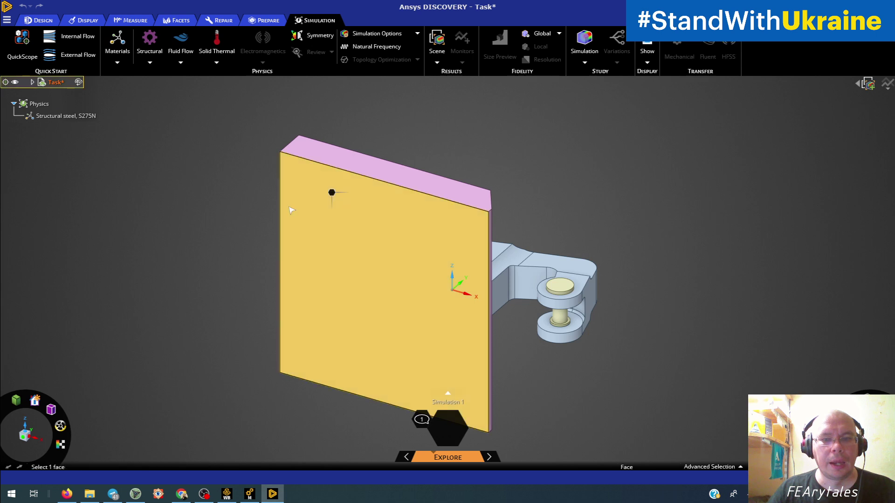
pyautogui.moveTo(288, 207); pyautogui.dragTo(299, 375, button='middle')
pyautogui.keyDown('ctrl'); pyautogui.moveTo(362, 305); pyautogui.dragTo(328, 411, button='middle'); pyautogui.keyUp('ctrl')
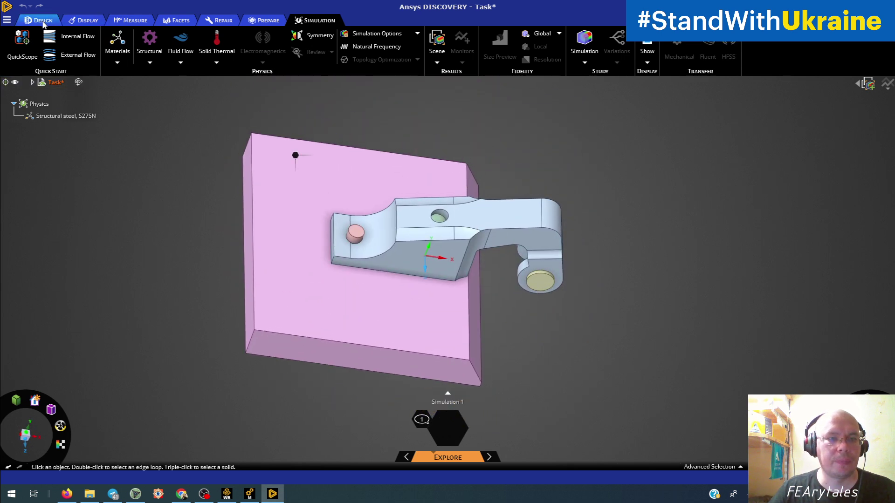
# Step: Create reference planes through the origin and select the vertical plane running lengthwise through the middle of the bracket
pyautogui.click(362, 35)
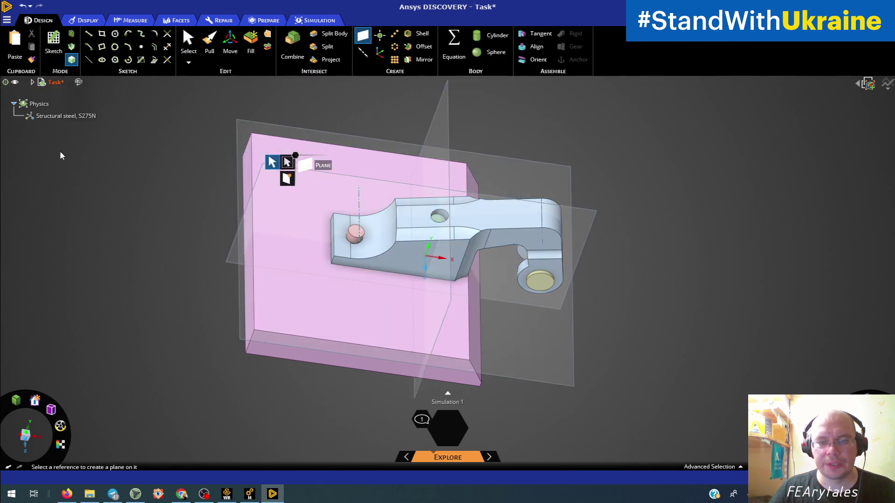
pyautogui.moveTo(647, 426); pyautogui.dragTo(583, 423, button='middle')
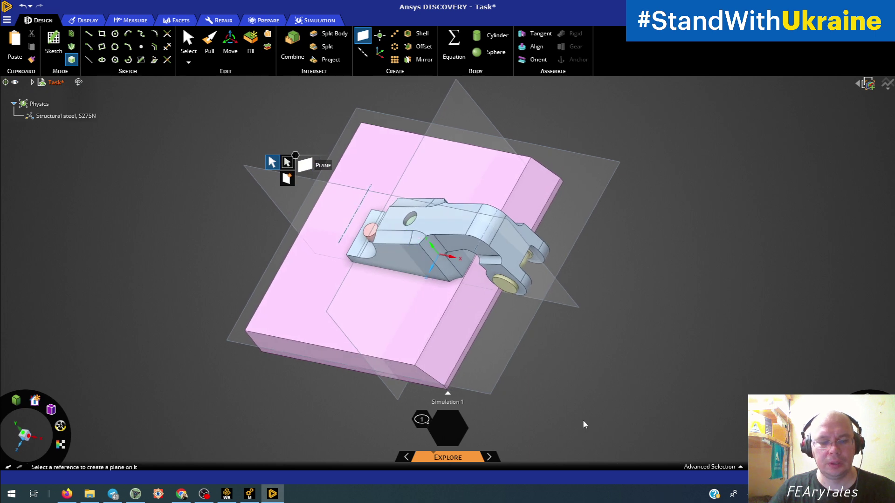
pyautogui.press('Escape')
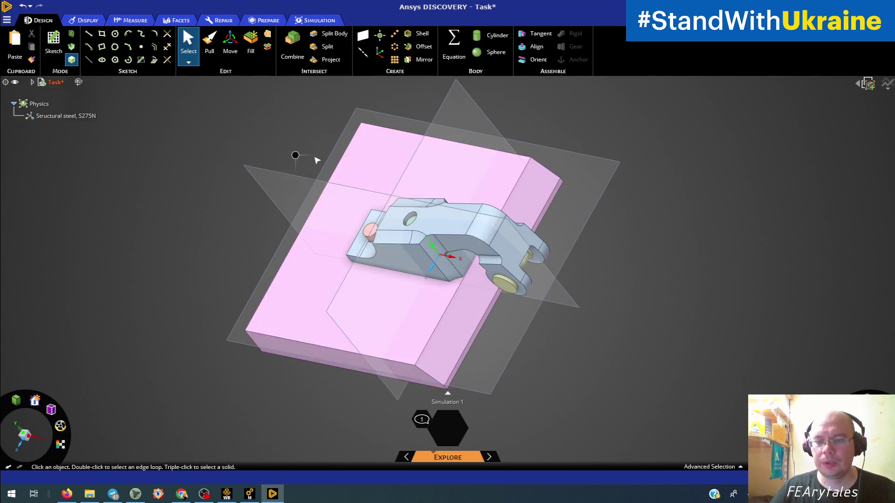
pyautogui.press('v')
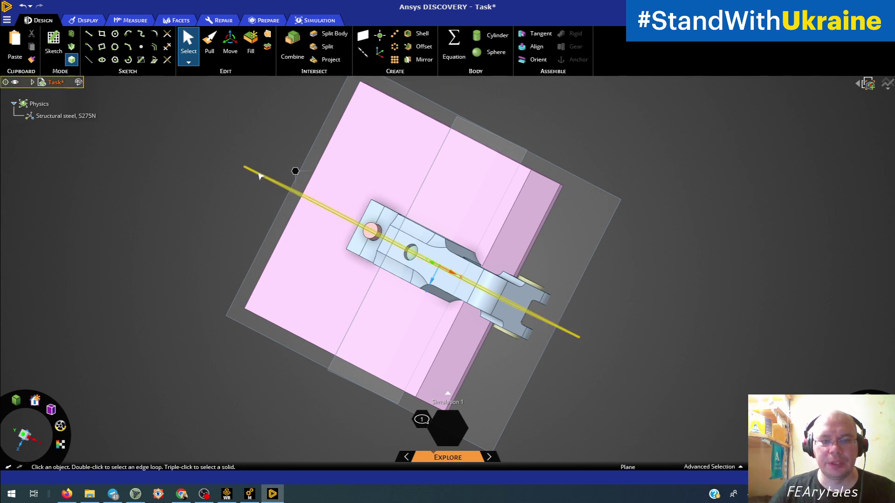
pyautogui.click(261, 175)
pyautogui.moveTo(221, 212)
pyautogui.mouseDown(button='middle')
pyautogui.moveTo(256, 125)
pyautogui.moveTo(259, 142)
pyautogui.mouseUp(button='middle')
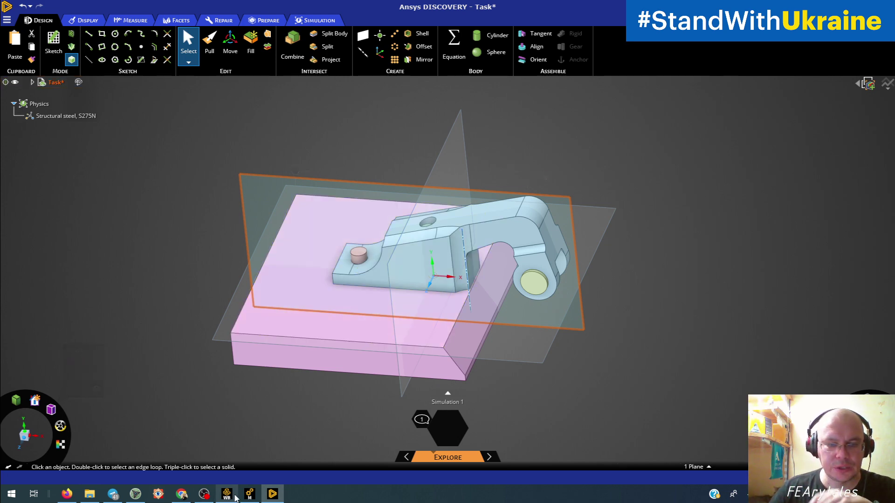
# Step: Return to Workbench and open the copied system's Model in Mechanical, re-reading the upstream data
pyautogui.click(230, 494)
pyautogui.doubleClick(237, 238)
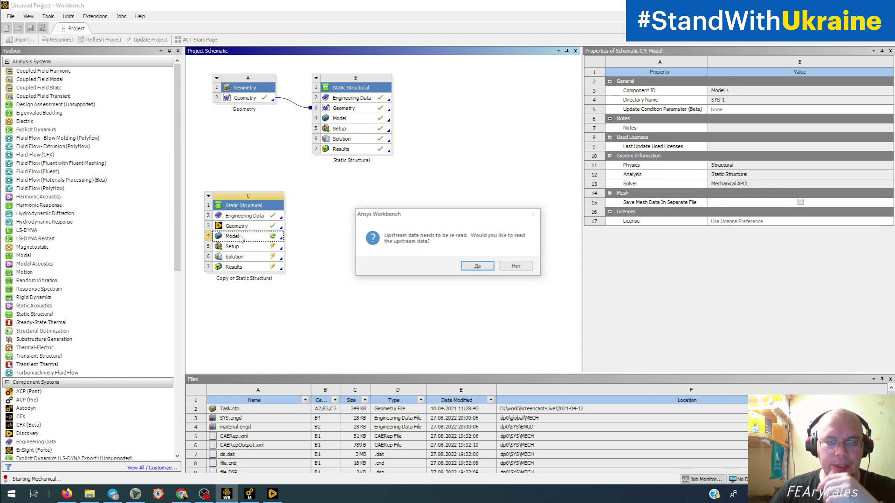
pyautogui.click(477, 266)
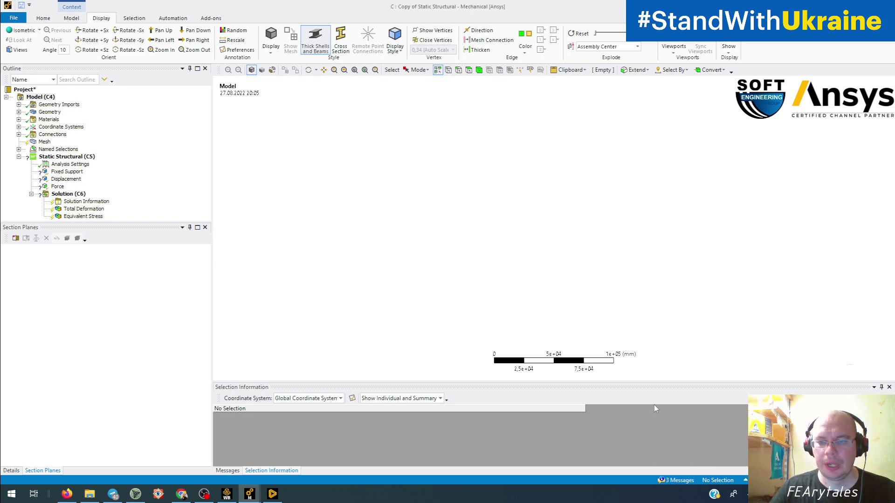
# Step: Read the warning and information messages about the length units of the updated geometry
pyautogui.click(229, 471)
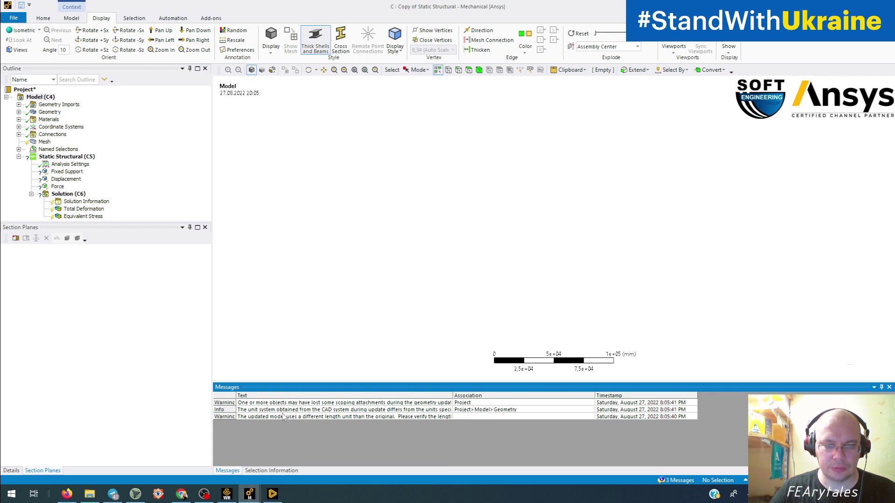
pyautogui.doubleClick(283, 416)
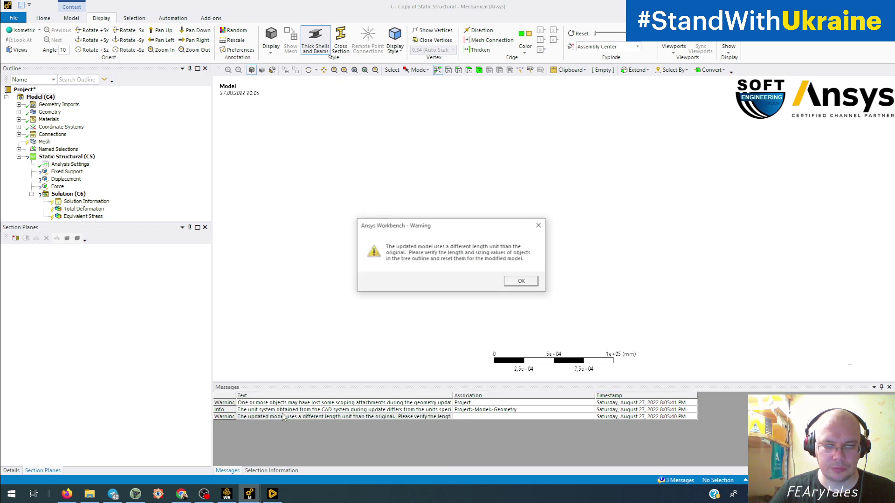
pyautogui.click(521, 282)
pyautogui.doubleClick(315, 409)
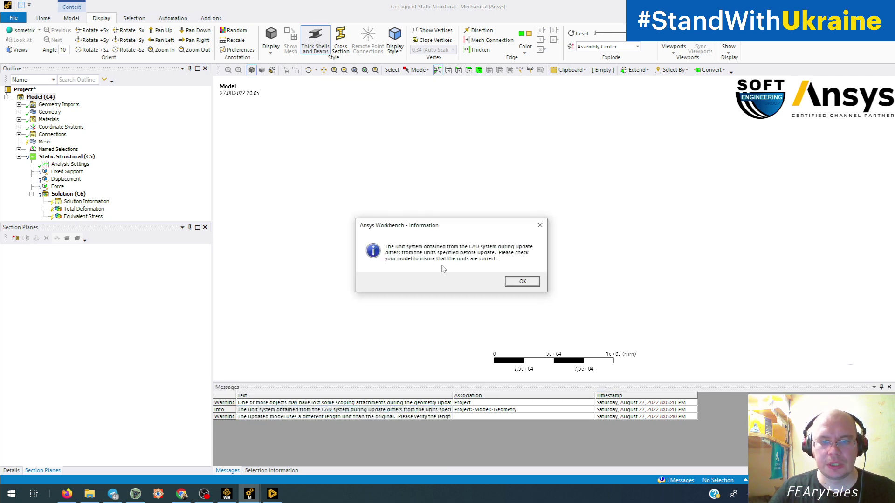
pyautogui.click(540, 226)
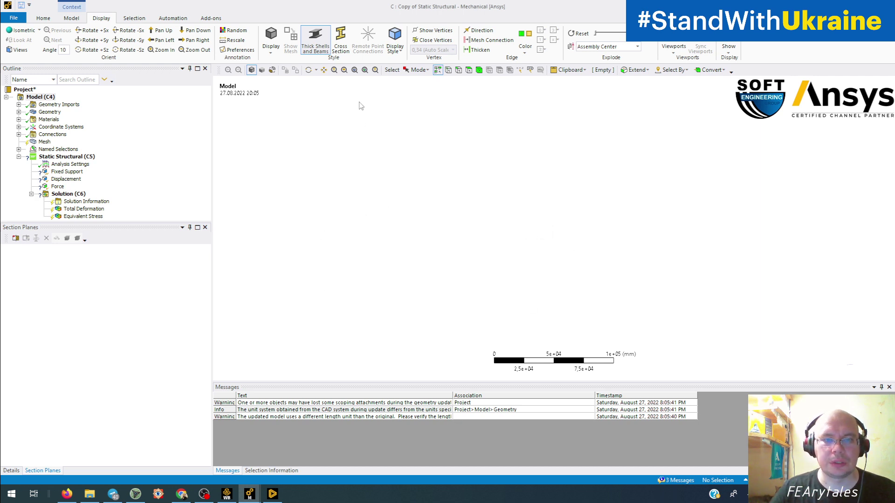
# Step: Fit the copied model in the view and check the length of the plate's upper side edge
pyautogui.click(365, 69)
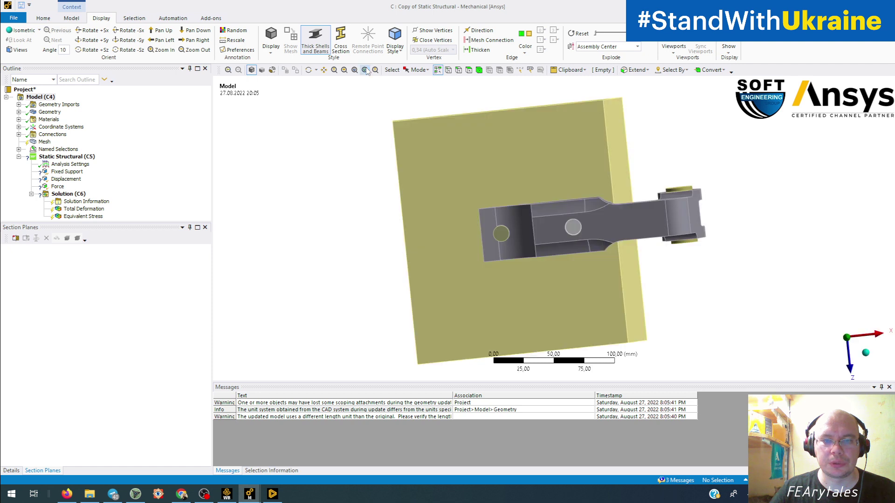
pyautogui.moveTo(534, 249); pyautogui.dragTo(485, 202, button='middle')
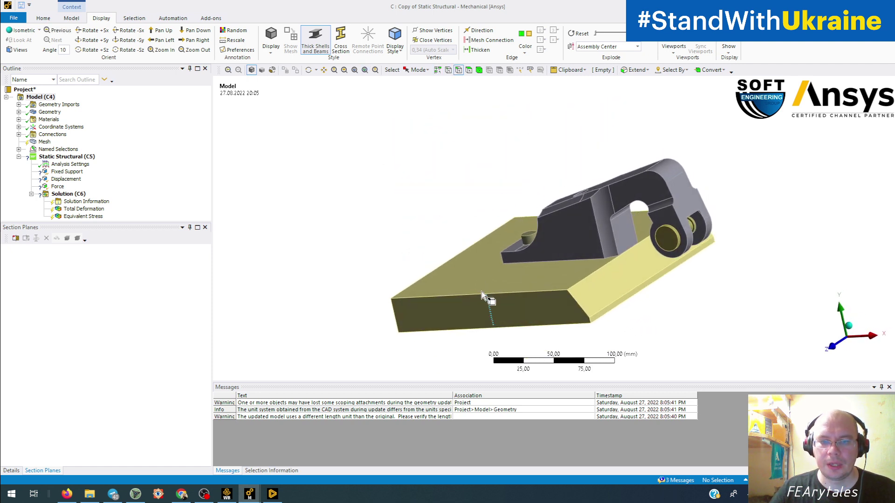
pyautogui.click(456, 295)
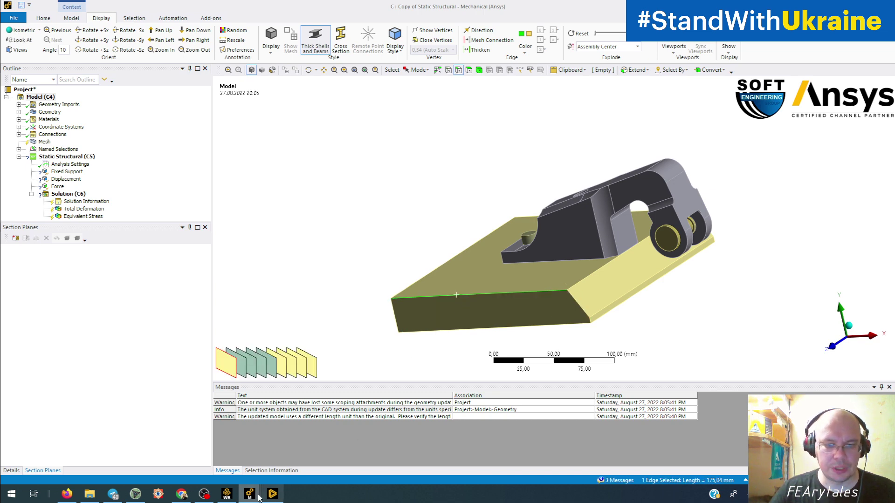
# Step: Switch to the original Static Structural model and check the length of the same upper plate edge
pyautogui.moveTo(249, 494)
pyautogui.click(221, 452)
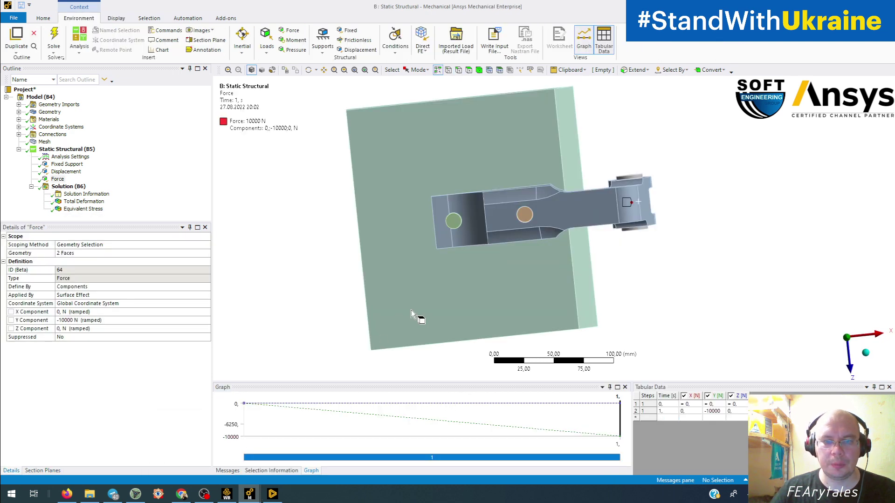
pyautogui.moveTo(413, 310); pyautogui.dragTo(397, 244, button='middle')
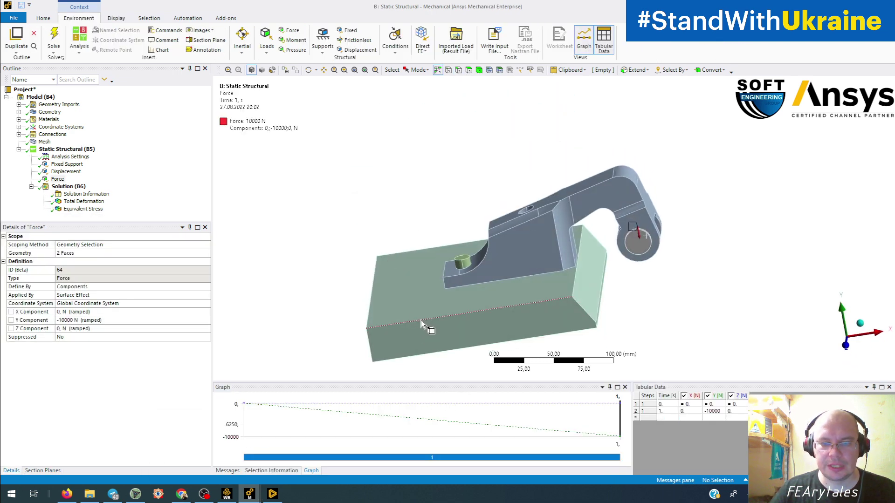
pyautogui.click(420, 320)
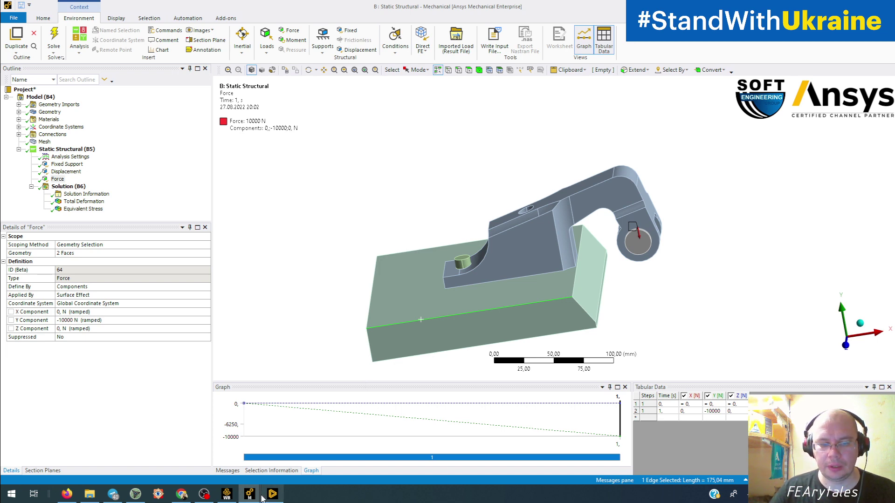
# Step: Switch back to the Copy of Static Structural model and clear the edge selection
pyautogui.moveTo(251, 497)
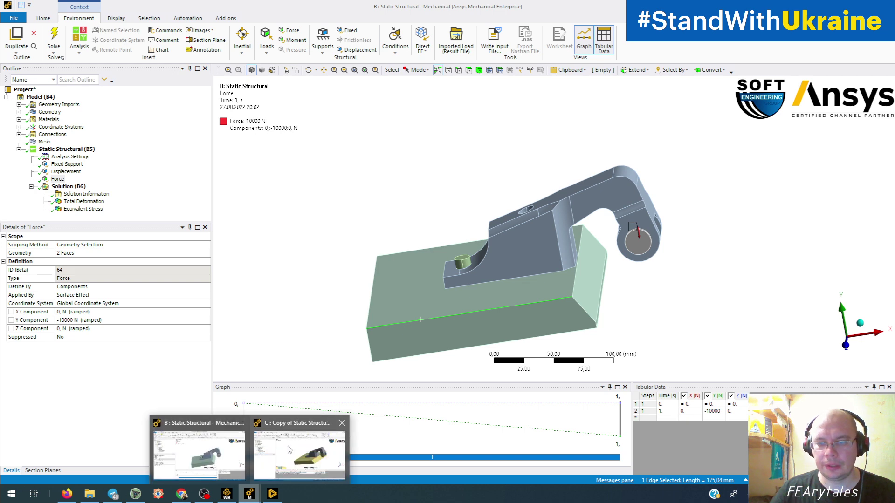
pyautogui.click(315, 426)
pyautogui.click(303, 239)
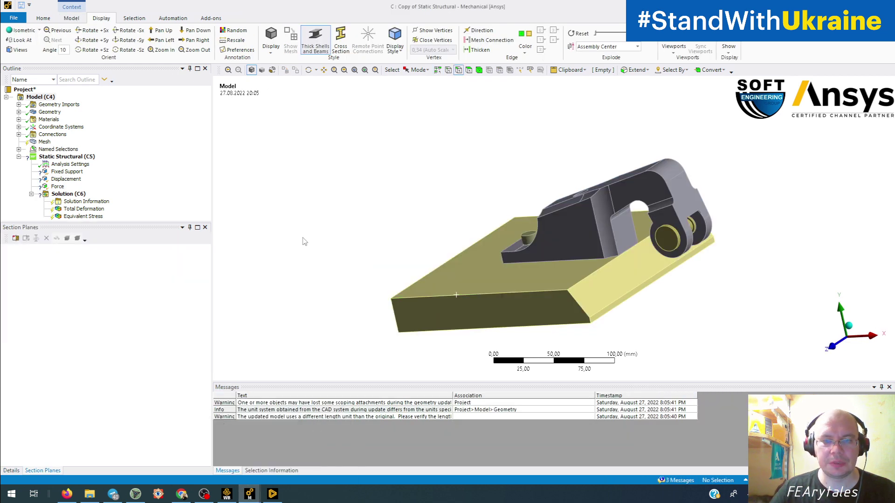
pyautogui.moveTo(304, 240); pyautogui.dragTo(361, 253, button='middle')
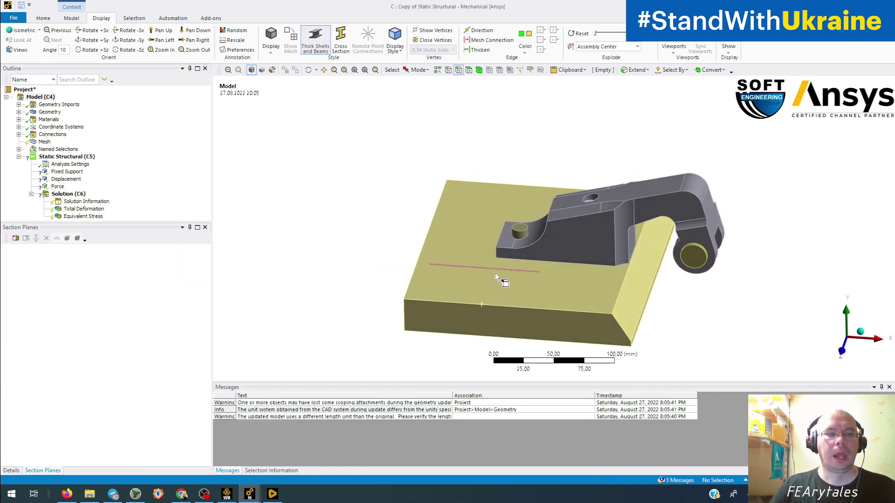
# Step: Scope the Fixed Support to the plate's long side face facing the viewer
pyautogui.keyDown('ctrl'); pyautogui.moveTo(491, 275); pyautogui.dragTo(425, 253, button='middle'); pyautogui.keyUp('ctrl')
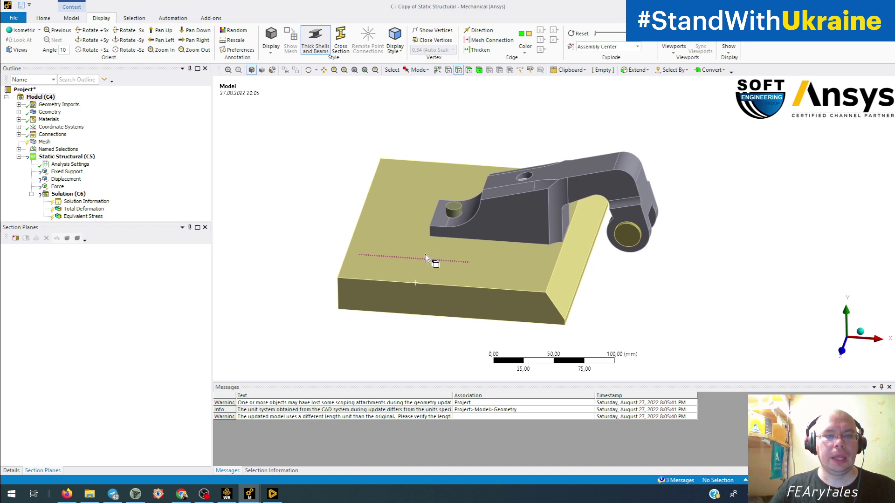
pyautogui.click(71, 17)
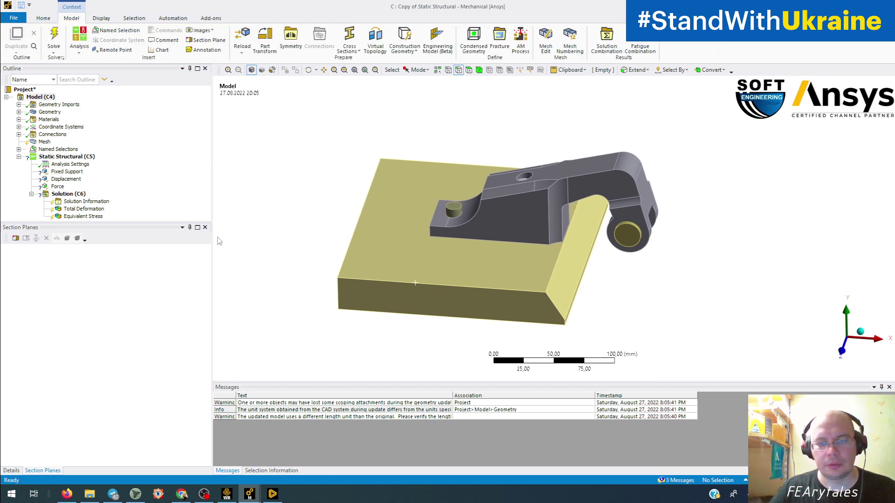
pyautogui.click(65, 172)
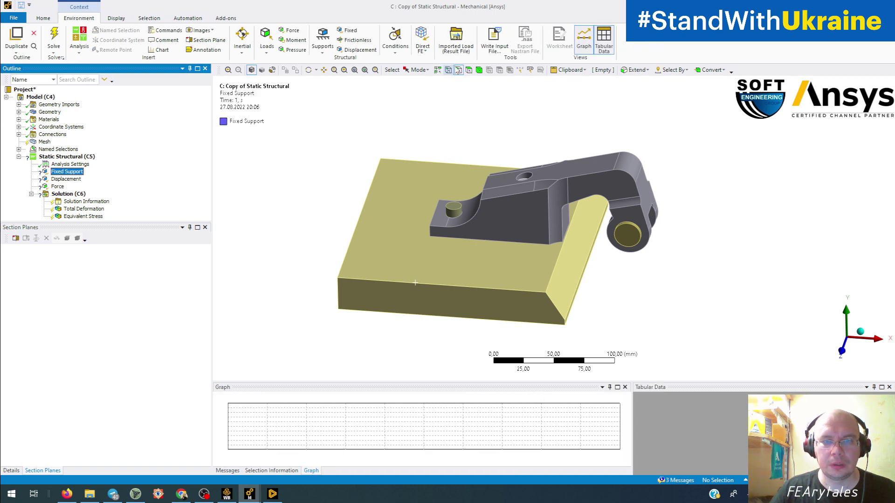
pyautogui.click(469, 69)
pyautogui.click(426, 310)
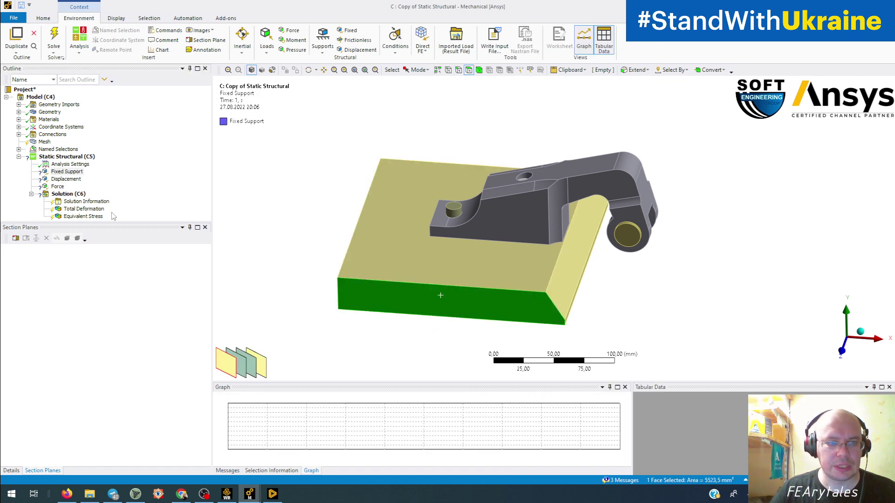
pyautogui.click(18, 471)
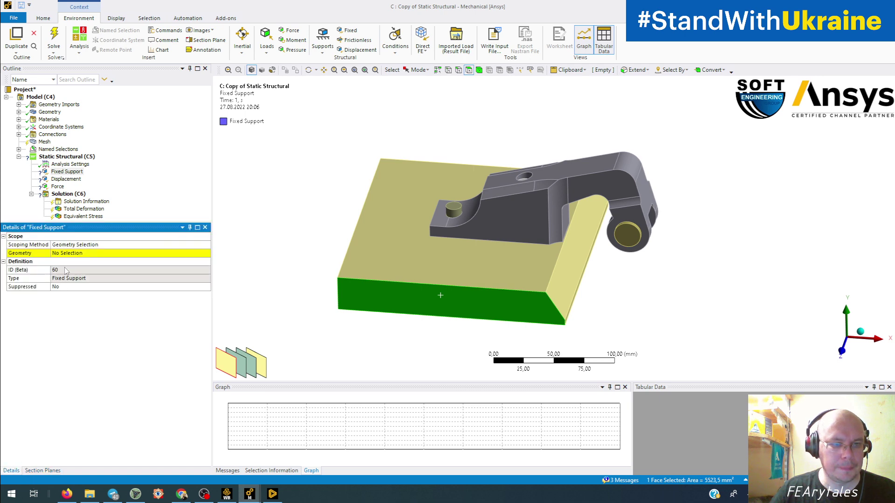
pyautogui.click(68, 256)
pyautogui.click(69, 254)
# Step: Scope the Displacement to the plate's long side face opposite the fixed one
pyautogui.moveTo(346, 283); pyautogui.dragTo(407, 316, button='middle')
pyautogui.moveTo(514, 213); pyautogui.dragTo(457, 255, button='middle')
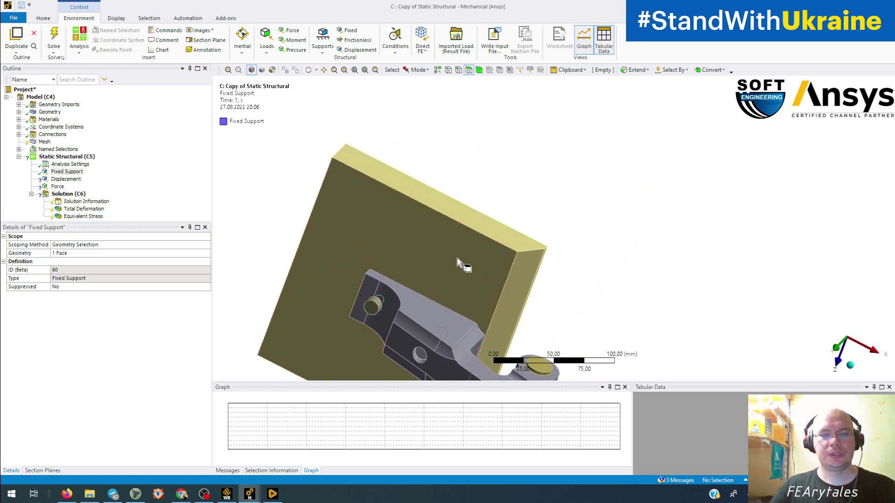
pyautogui.click(478, 219)
pyautogui.click(59, 181)
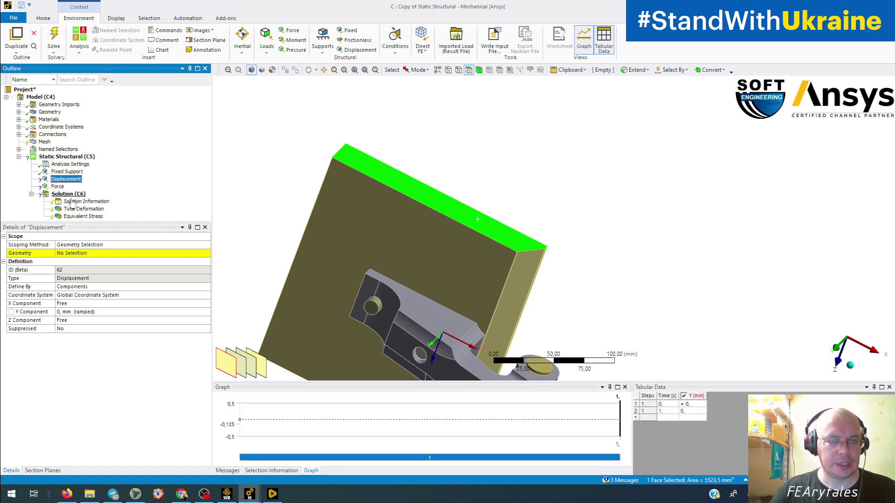
pyautogui.click(86, 255)
pyautogui.click(93, 256)
# Step: Scope the Force to the cylindrical pin face between the bracket's two lugs
pyautogui.moveTo(255, 201); pyautogui.dragTo(371, 215, button='middle')
pyautogui.scroll(4, 371, 214)
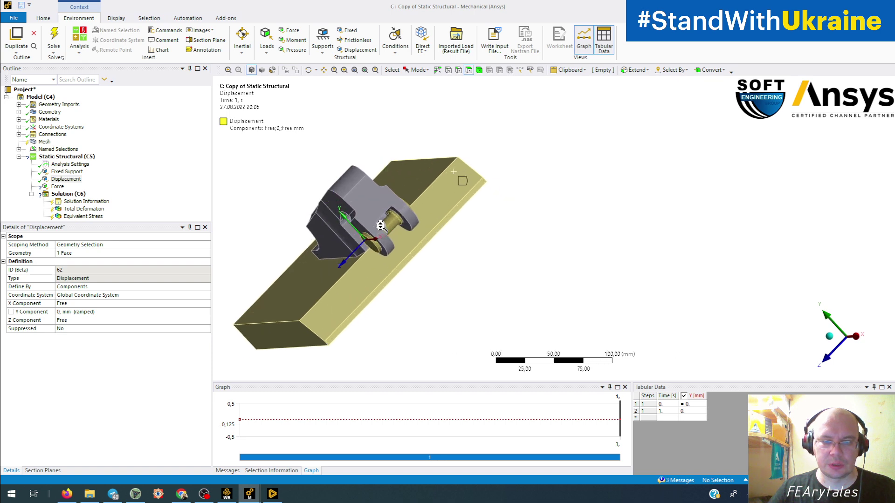
pyautogui.click(238, 220)
pyautogui.moveTo(289, 245); pyautogui.dragTo(424, 265, button='middle')
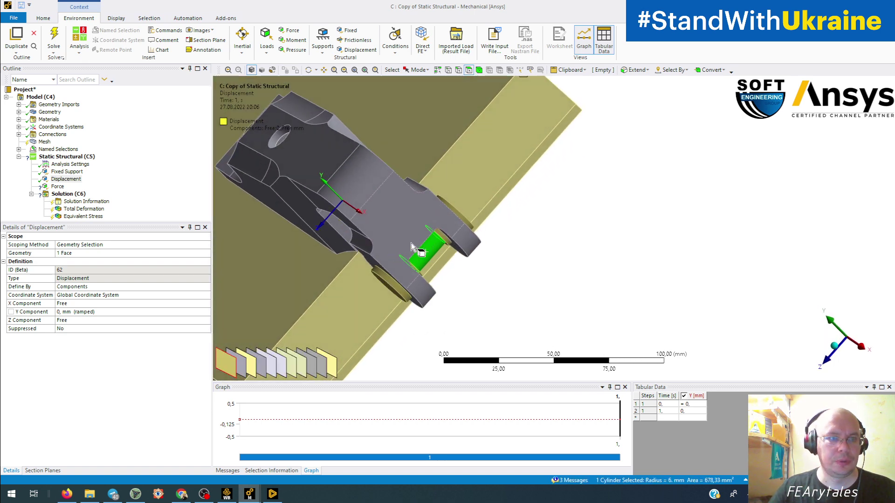
pyautogui.click(57, 187)
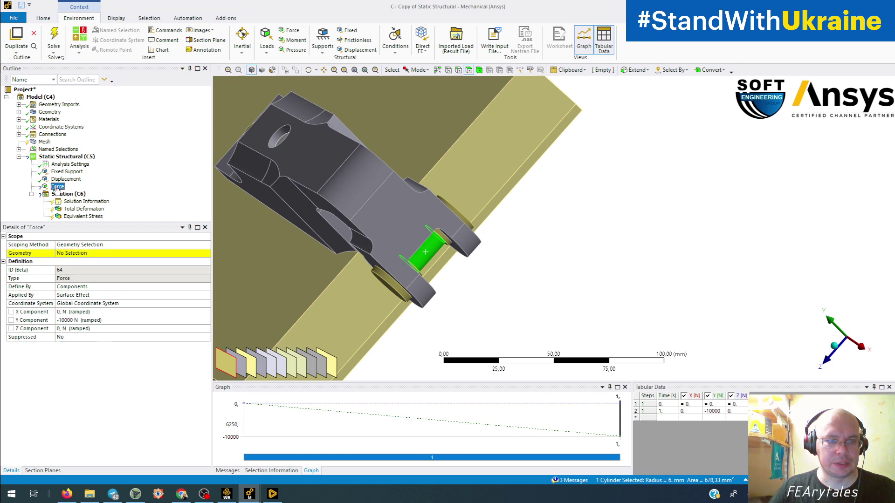
pyautogui.click(78, 254)
pyautogui.click(79, 253)
# Step: Inspect the loaded copy of the model and solve its static structural analysis
pyautogui.moveTo(420, 242); pyautogui.dragTo(433, 210, button='middle')
pyautogui.scroll(-2, 435, 215)
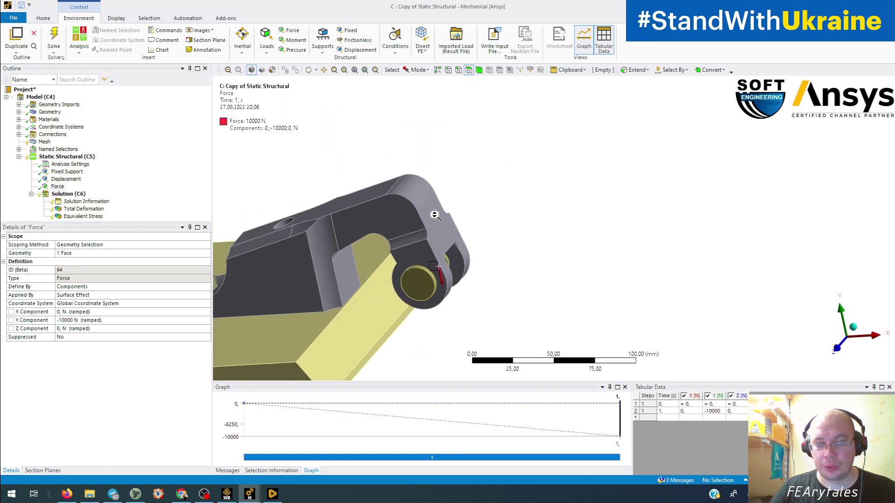
pyautogui.scroll(3, 435, 215)
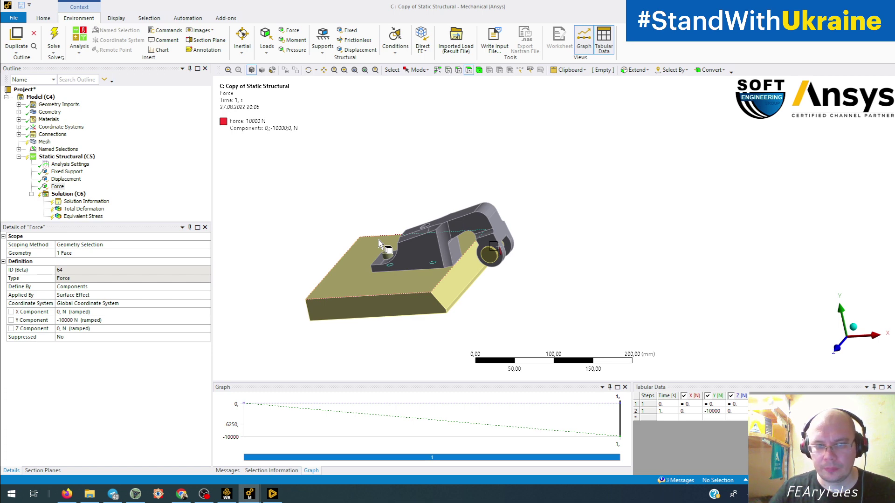
pyautogui.moveTo(403, 278); pyautogui.dragTo(368, 278, button='middle')
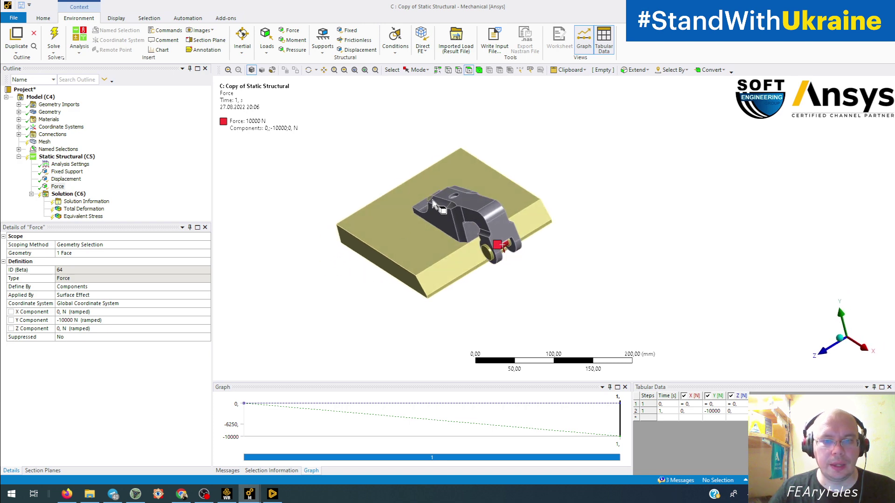
pyautogui.moveTo(380, 232); pyautogui.dragTo(418, 221, button='middle')
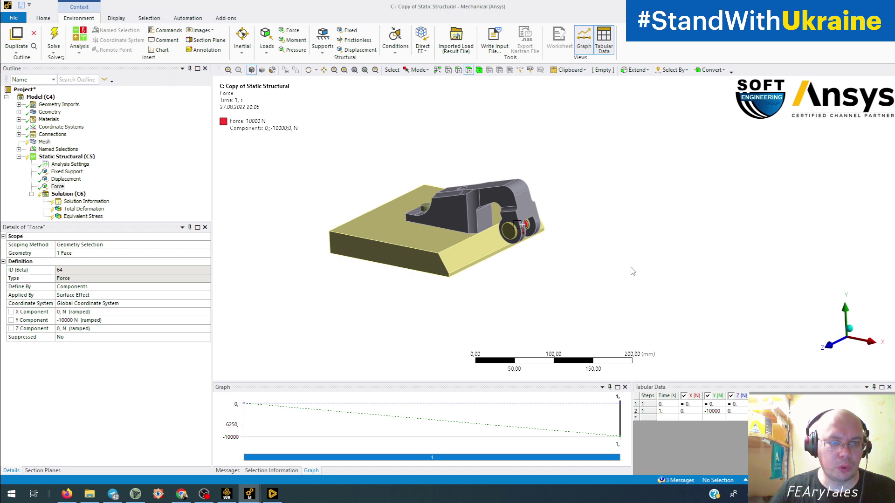
pyautogui.click(53, 37)
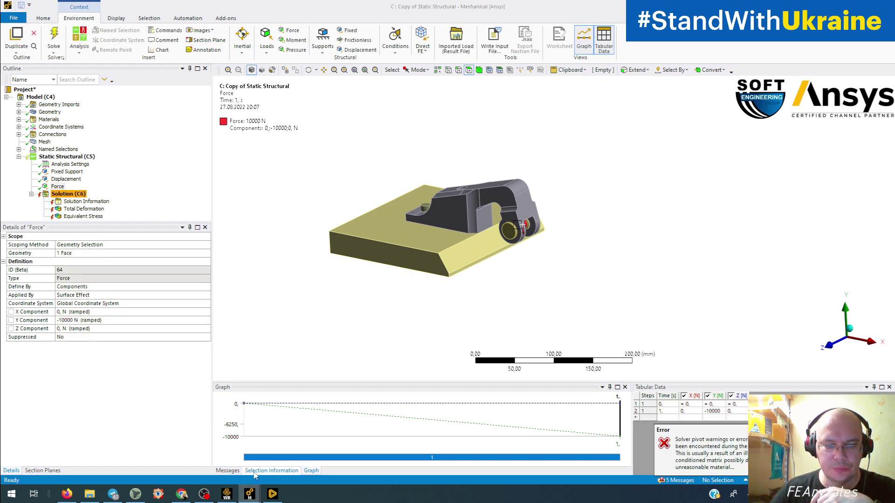
# Step: Read the full text of the two solver pivot error messages
pyautogui.click(228, 470)
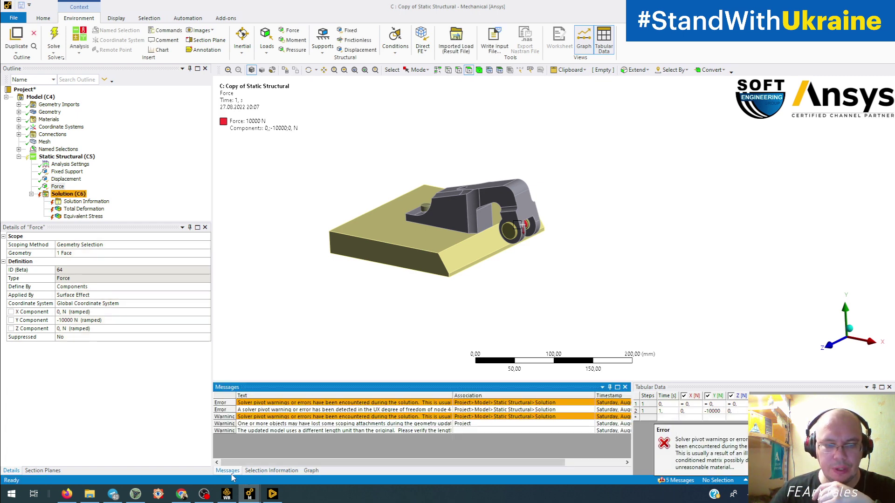
pyautogui.doubleClick(291, 404)
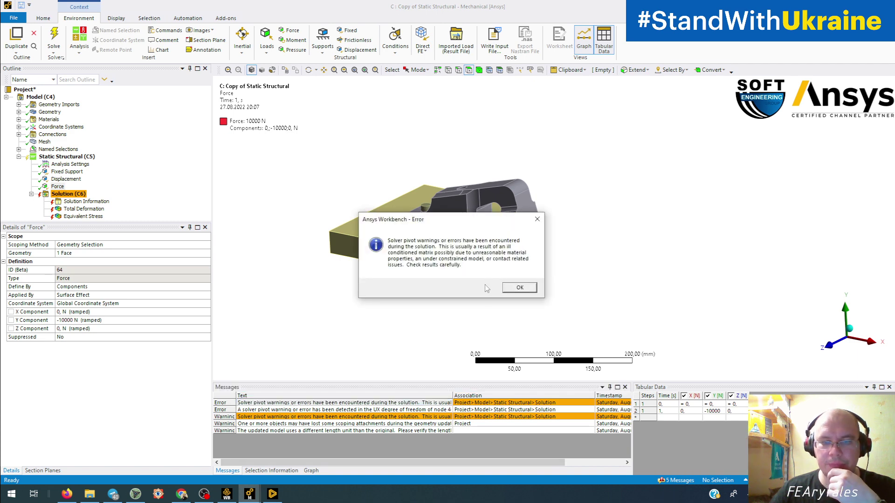
pyautogui.click(519, 288)
pyautogui.doubleClick(370, 410)
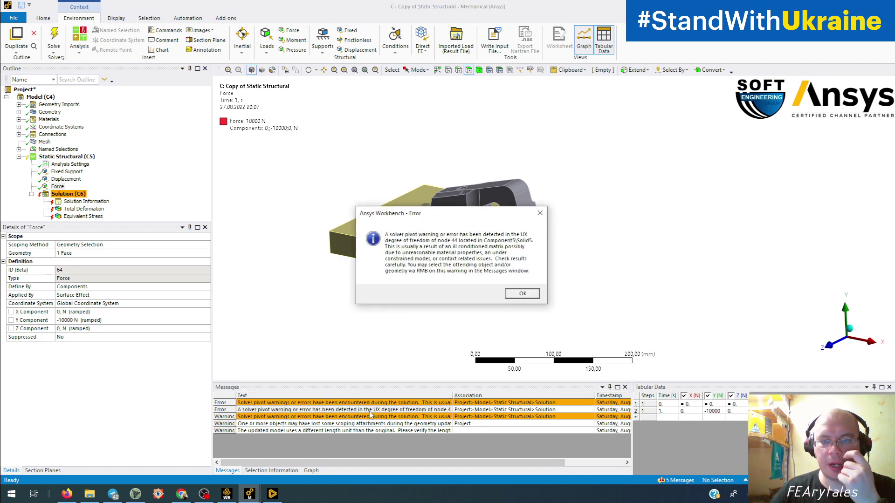
pyautogui.click(521, 294)
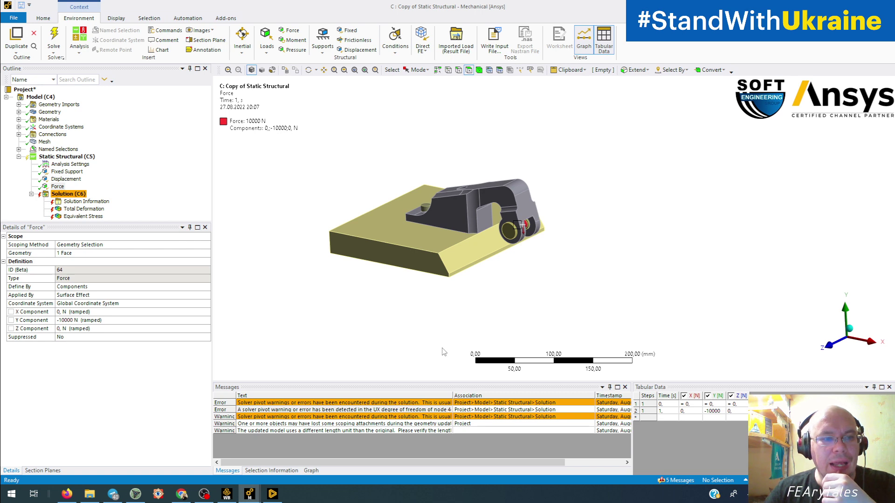
# Step: Review the plate face scoped to the Fixed Support in the copied analysis
pyautogui.moveTo(537, 296); pyautogui.dragTo(482, 227, button='middle')
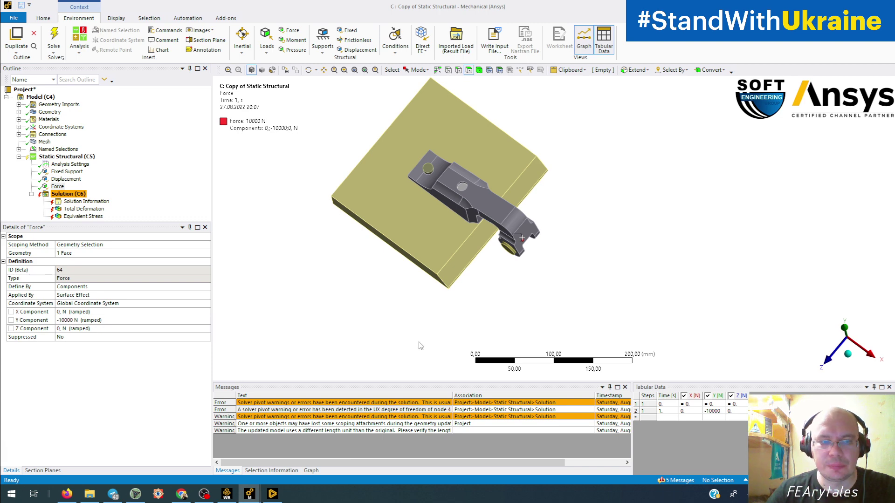
pyautogui.click(65, 171)
pyautogui.moveTo(338, 301); pyautogui.dragTo(357, 253, button='middle')
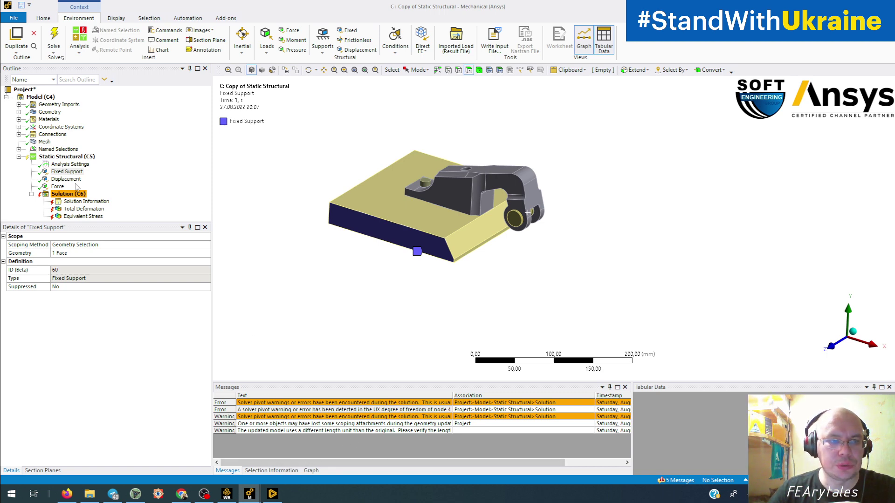
# Step: Examine Contact Region through Contact Region 6 together in the copied model
pyautogui.click(19, 134)
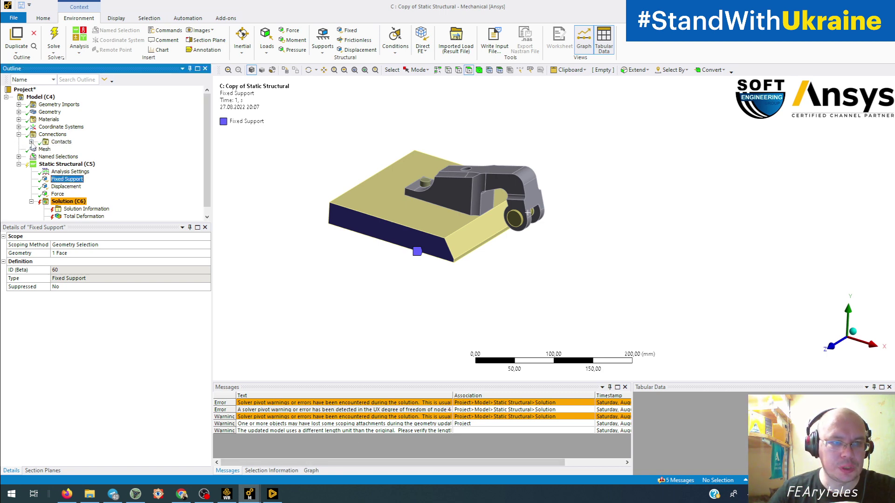
pyautogui.click(31, 141)
pyautogui.click(69, 149)
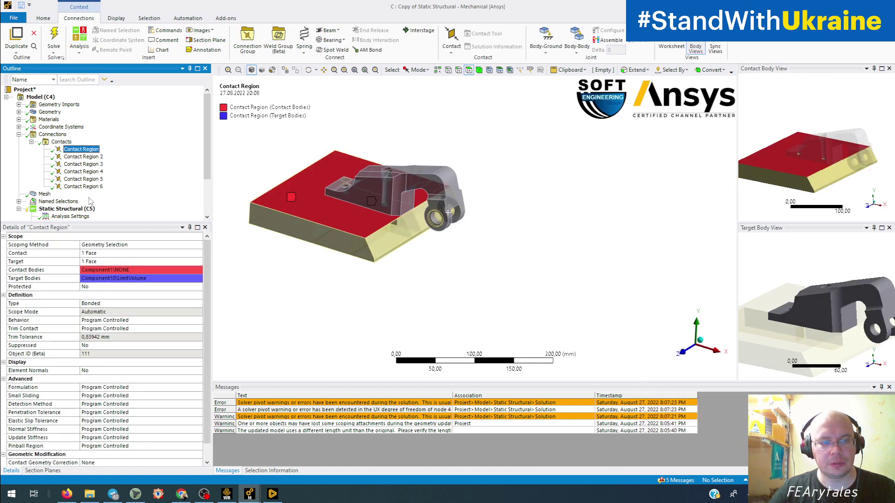
pyautogui.keyDown('shift'); pyautogui.click(94, 187); pyautogui.keyUp('shift')
pyautogui.moveTo(459, 184); pyautogui.dragTo(497, 242, button='middle')
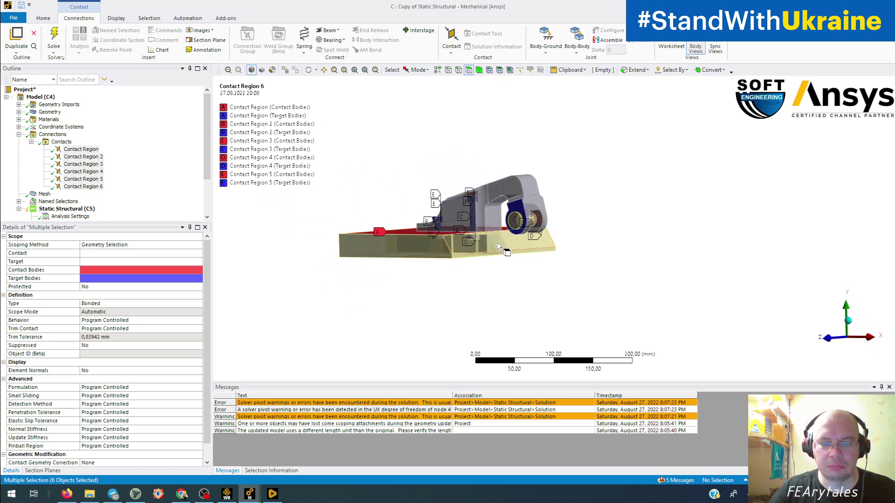
# Step: Switch to the original Static Structural model and examine its six contact regions together for comparison
pyautogui.moveTo(249, 493)
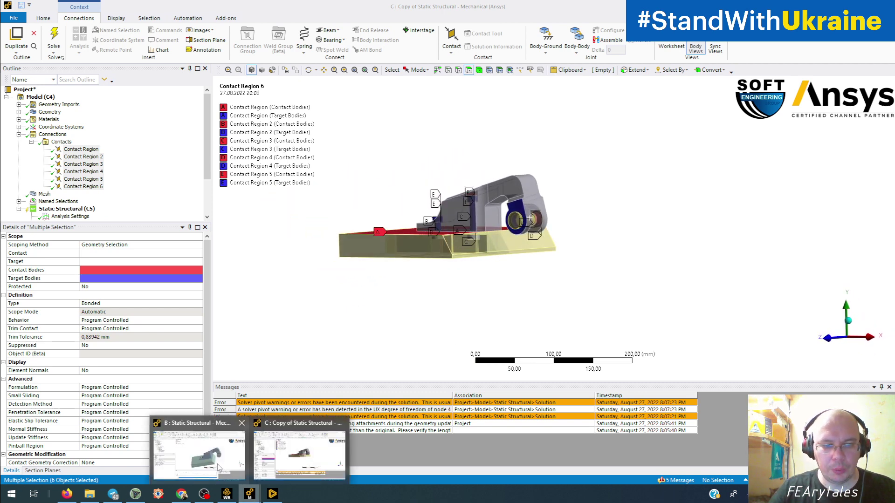
pyautogui.click(219, 467)
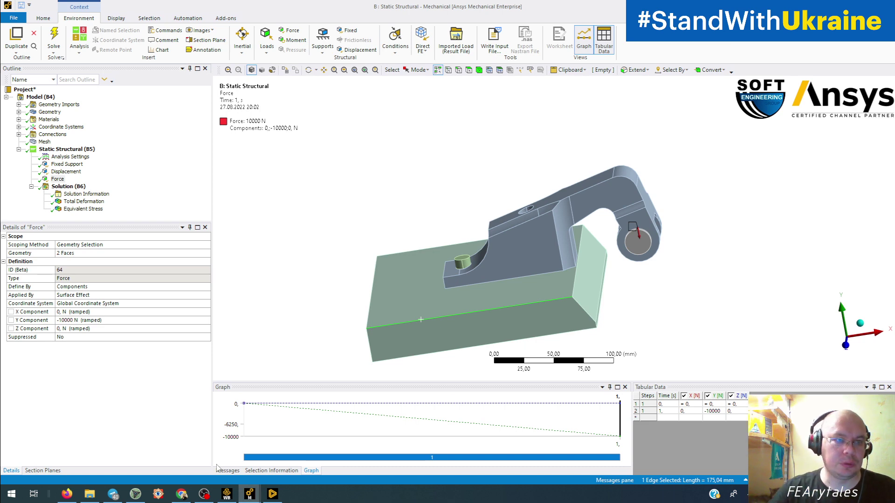
pyautogui.click(19, 134)
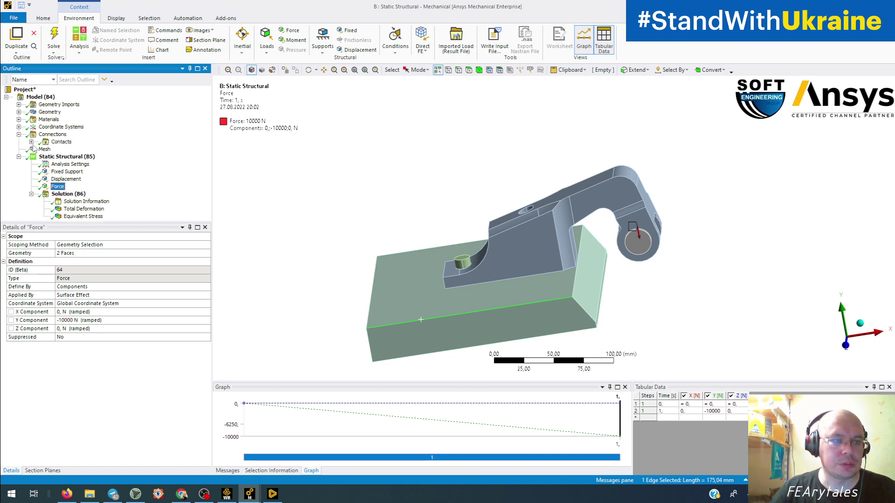
pyautogui.click(31, 141)
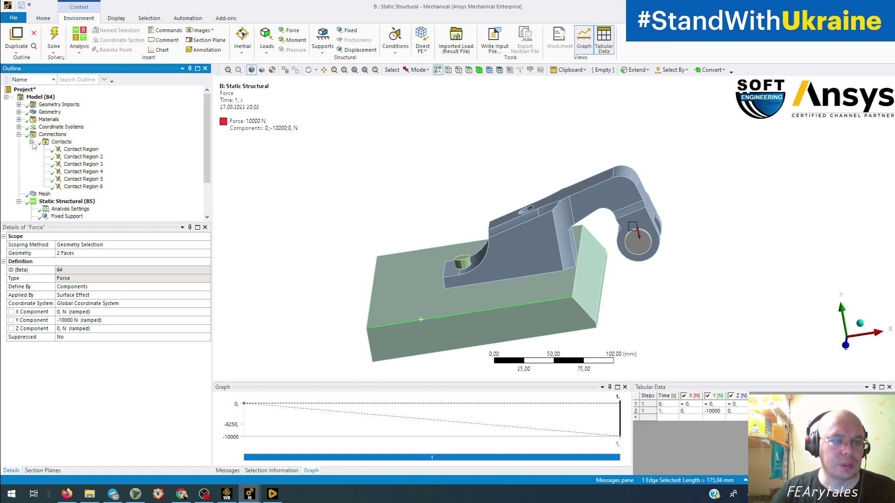
pyautogui.click(83, 149)
pyautogui.keyDown('shift'); pyautogui.click(81, 186); pyautogui.keyUp('shift')
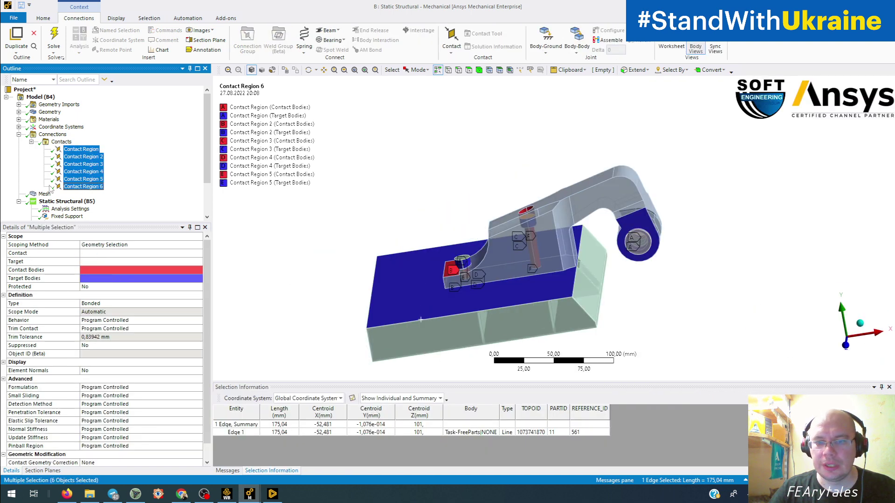
pyautogui.moveTo(447, 321); pyautogui.dragTo(642, 231, button='middle')
pyautogui.moveTo(606, 279); pyautogui.dragTo(572, 345, button='middle')
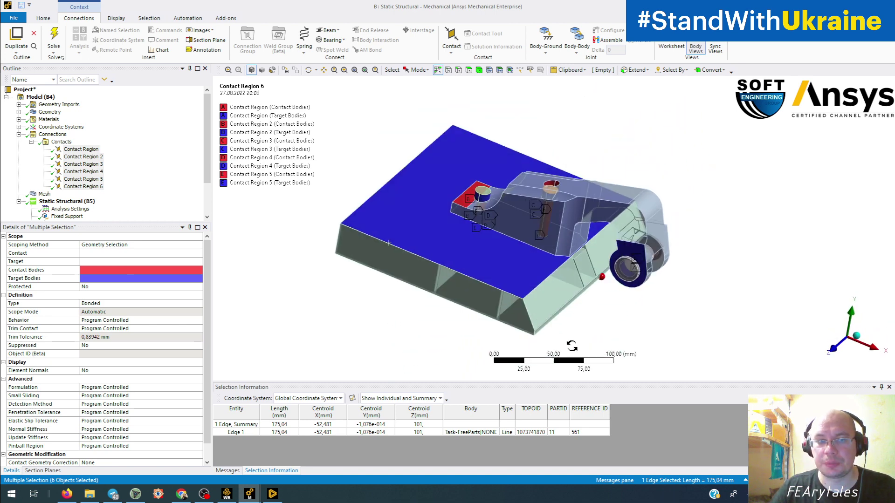
# Step: List the original model's geometry bodies and highlight them from Axle through NONE
pyautogui.click(19, 112)
pyautogui.click(74, 119)
pyautogui.keyDown('shift'); pyautogui.click(72, 149); pyautogui.keyUp('shift')
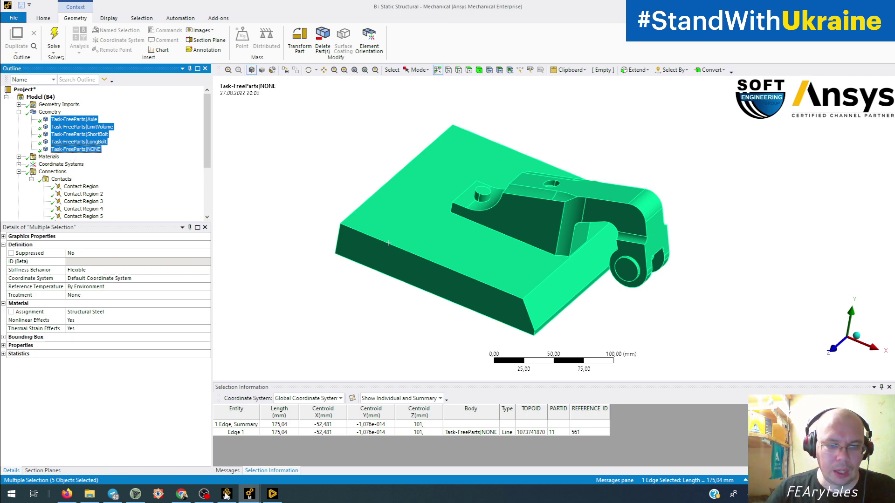
# Step: Switch to the copied Static Structural model and list its geometry bodies
pyautogui.moveTo(249, 494)
pyautogui.click(286, 447)
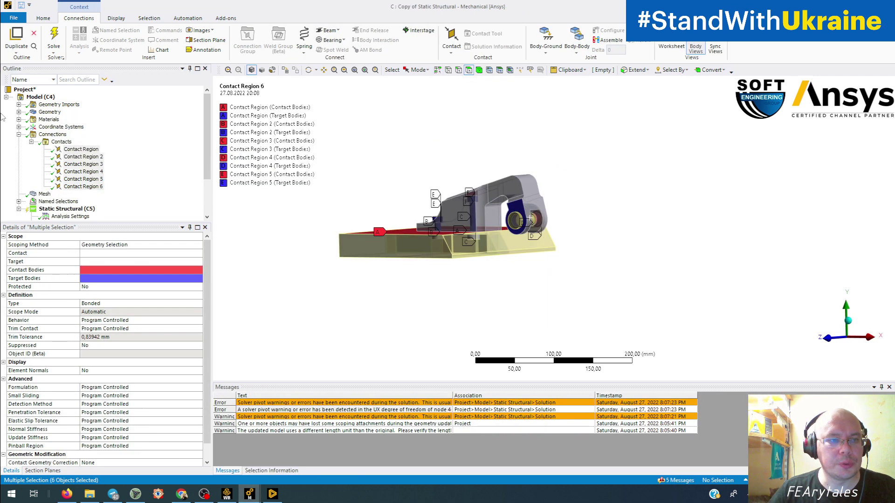
pyautogui.click(19, 112)
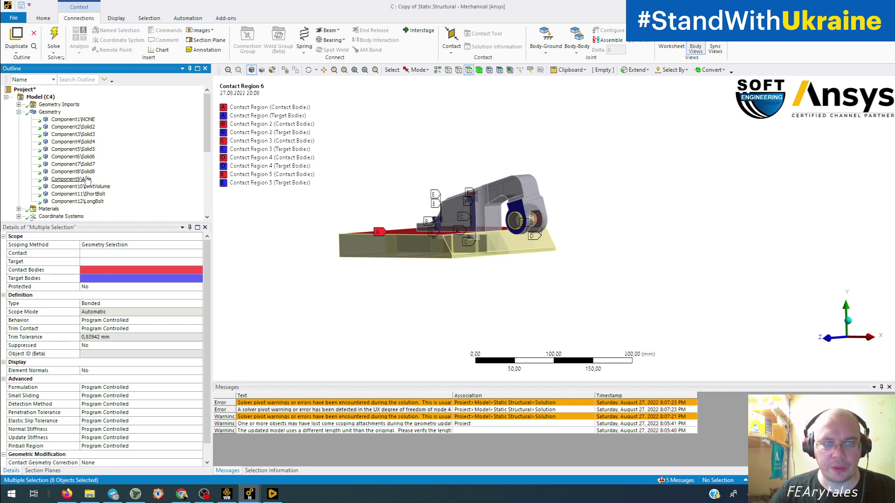
# Step: Hide the NONE, Axle, LimitVolume, ShortBolt and LongBolt bodies to isolate the remaining solids of the copied model
pyautogui.click(89, 120)
pyautogui.keyDown('ctrl'); pyautogui.click(88, 179); pyautogui.keyUp('ctrl')
pyautogui.keyDown('ctrl'); pyautogui.click(91, 186); pyautogui.keyUp('ctrl')
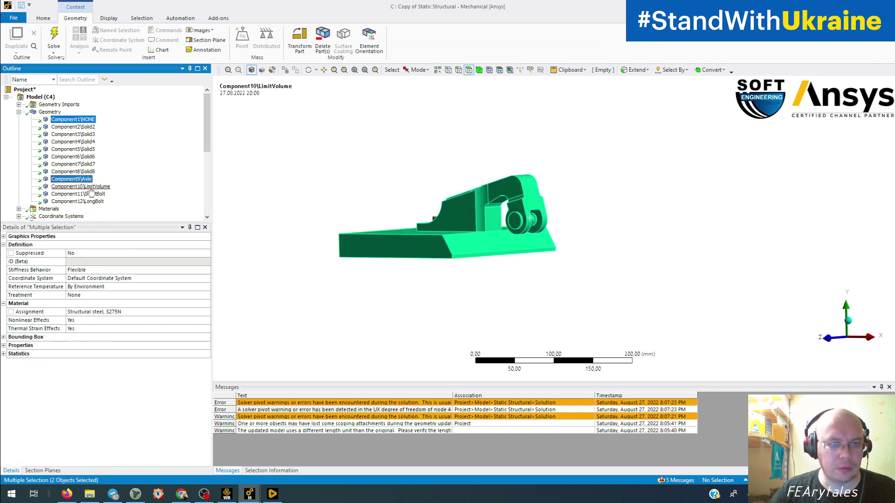
pyautogui.keyDown('ctrl'); pyautogui.click(92, 194); pyautogui.keyUp('ctrl')
pyautogui.keyDown('ctrl'); pyautogui.click(94, 201); pyautogui.keyUp('ctrl')
pyautogui.moveTo(377, 204); pyautogui.dragTo(391, 232, button='middle')
pyautogui.rightClick(362, 190)
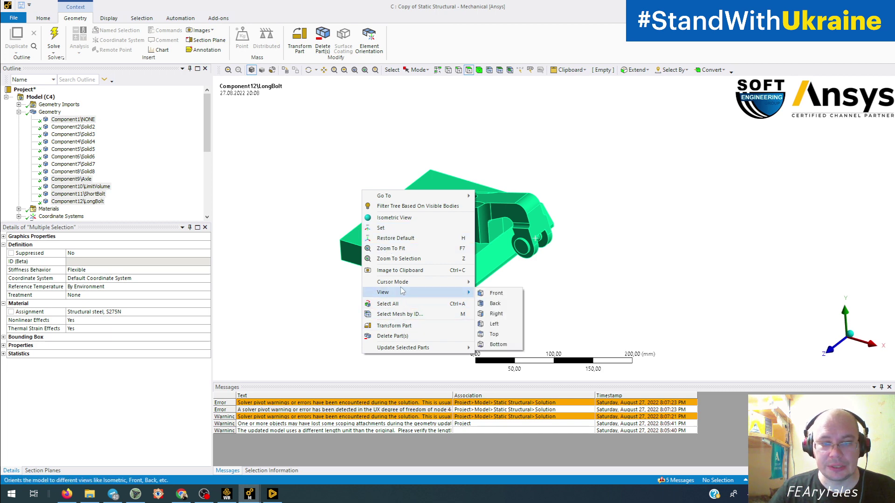
pyautogui.rightClick(84, 191)
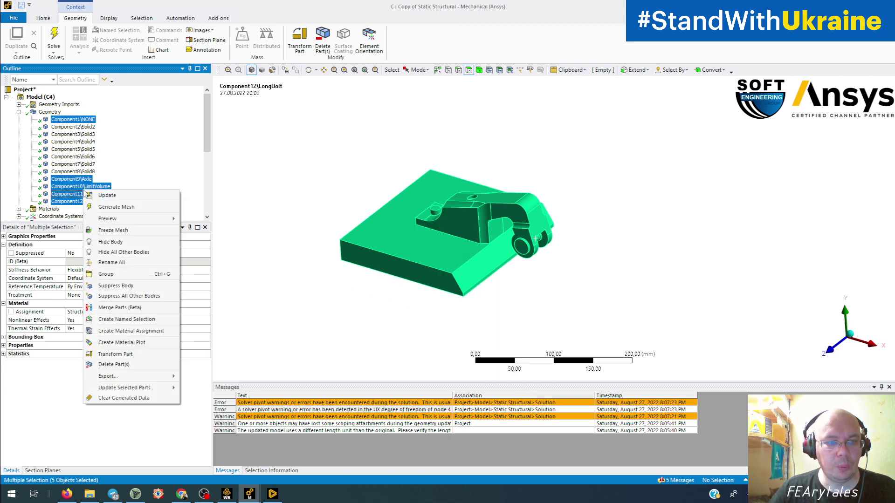
pyautogui.click(110, 242)
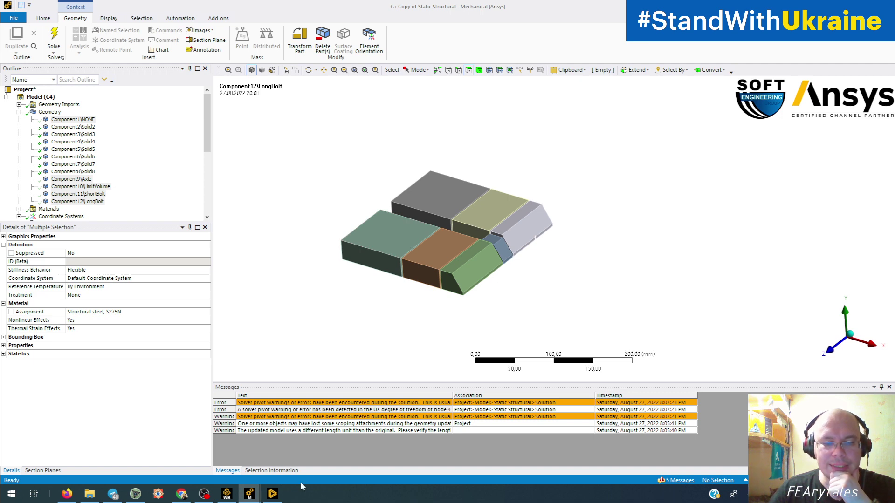
# Step: Switch to Discovery to check the source geometry and its preparation tools, and return to the copied model in Mechanical
pyautogui.click(273, 494)
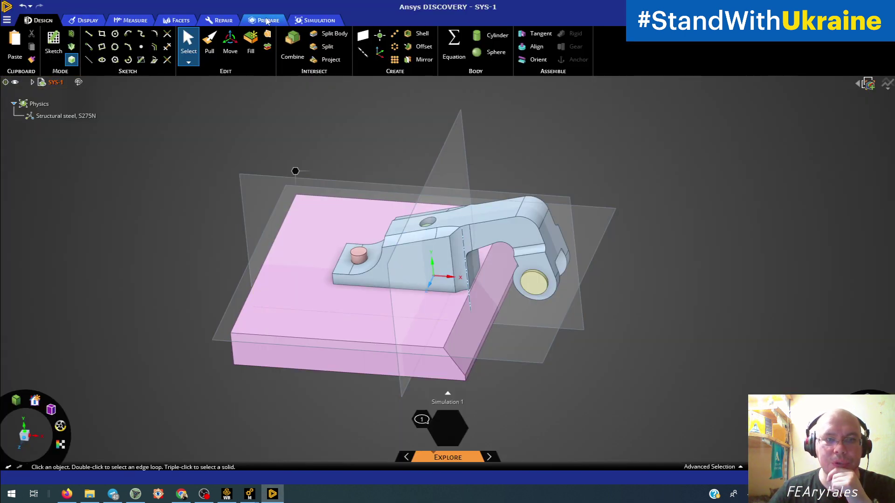
pyautogui.click(267, 21)
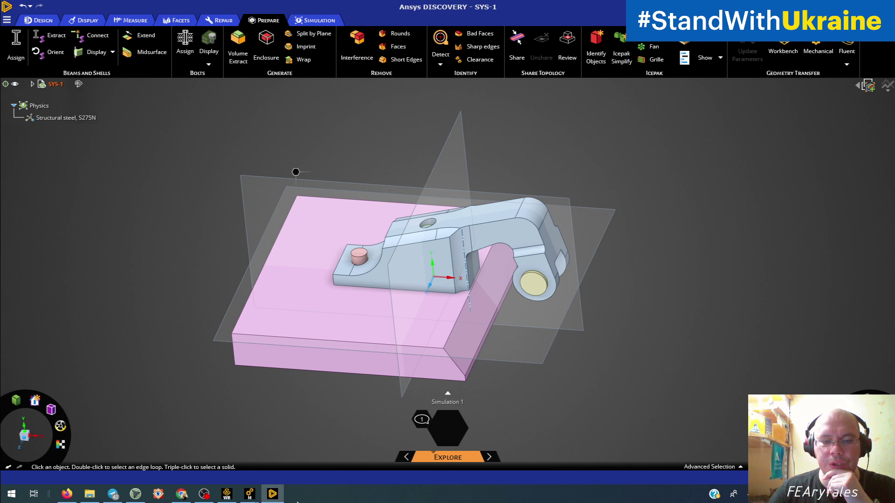
pyautogui.click(249, 494)
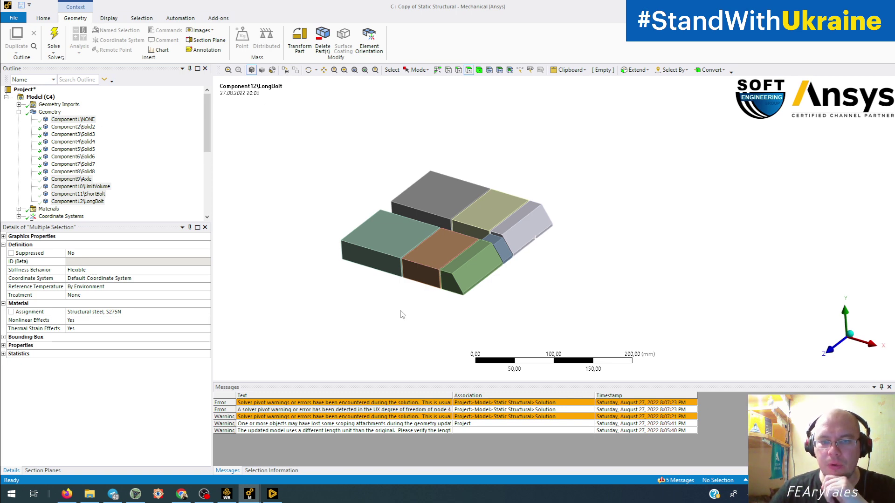
# Step: Suppress the bodies Component2\Solid2 through Component8\Solid8 and show all remaining bodies
pyautogui.click(83, 128)
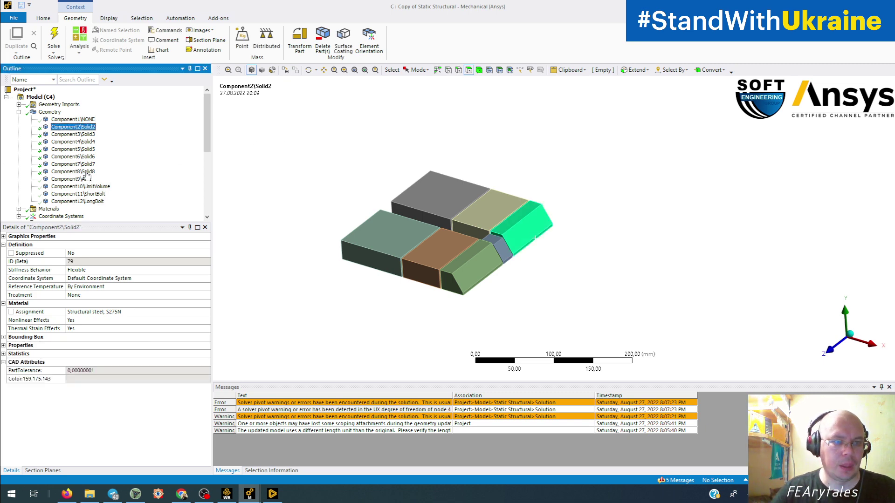
pyautogui.keyDown('shift'); pyautogui.click(84, 171); pyautogui.keyUp('shift')
pyautogui.rightClick(88, 172)
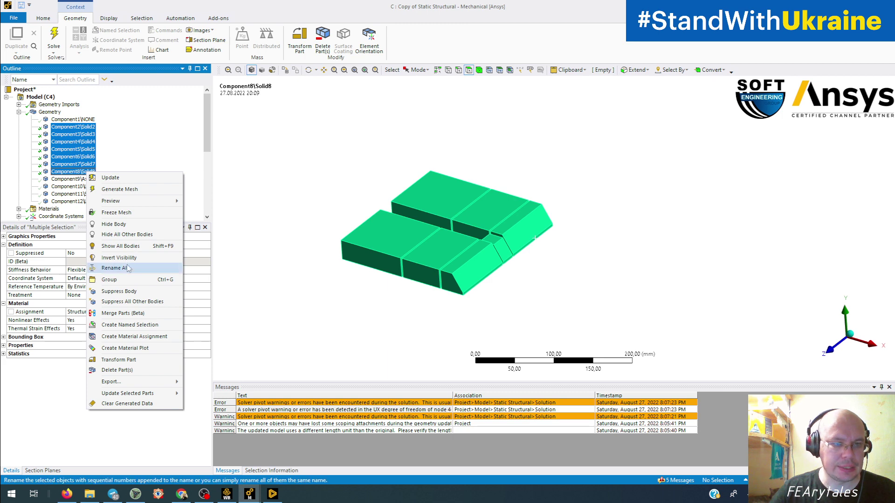
pyautogui.click(107, 291)
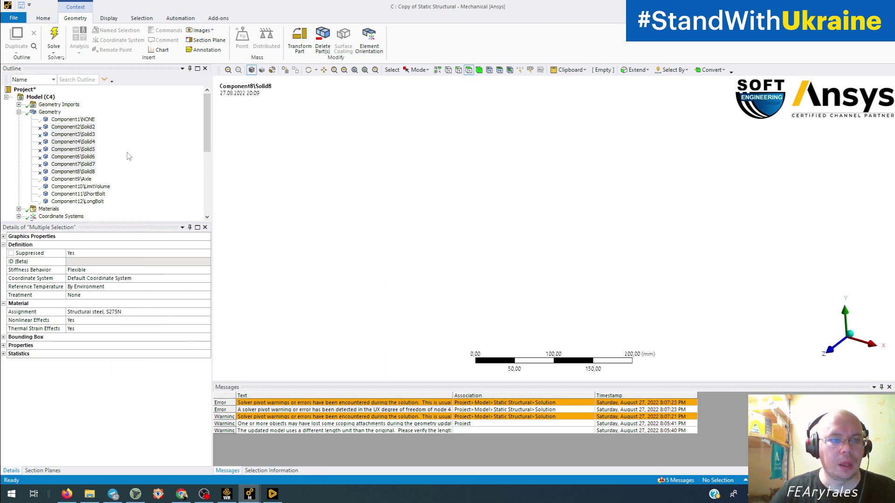
pyautogui.rightClick(285, 205)
pyautogui.click(321, 221)
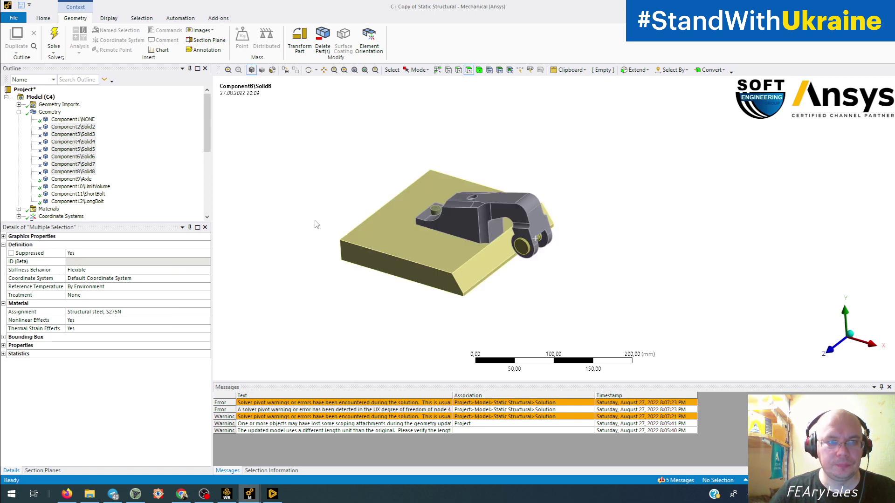
# Step: Solve the copied analysis and examine its Equivalent Stress result around the bracket arm and plate
pyautogui.click(55, 38)
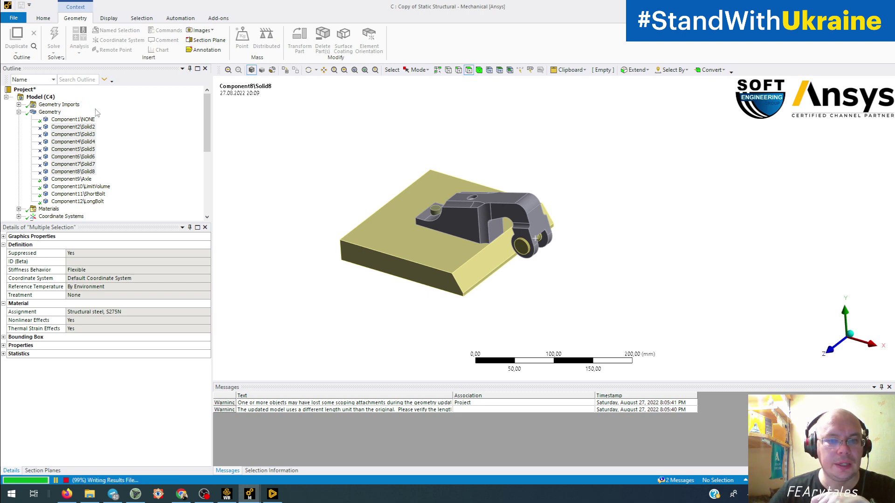
pyautogui.scroll(-6, 102, 123)
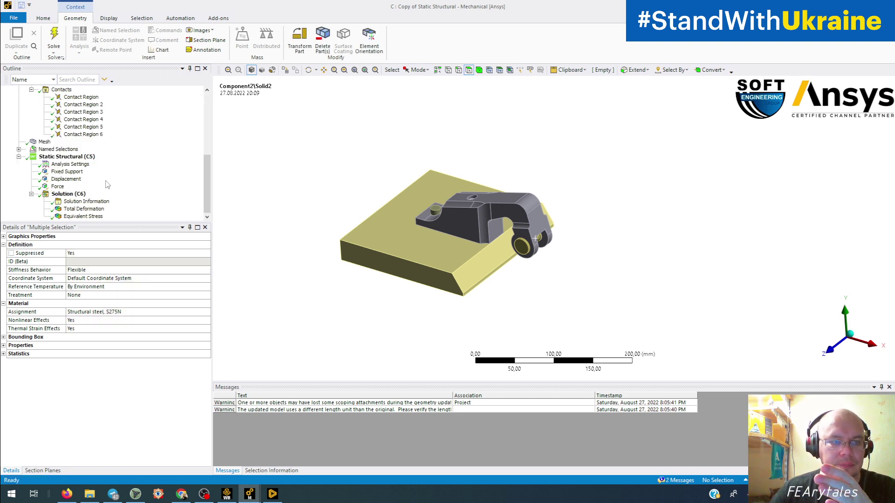
pyautogui.click(89, 217)
pyautogui.moveTo(316, 229); pyautogui.dragTo(292, 173)
pyautogui.scroll(5, 306, 202)
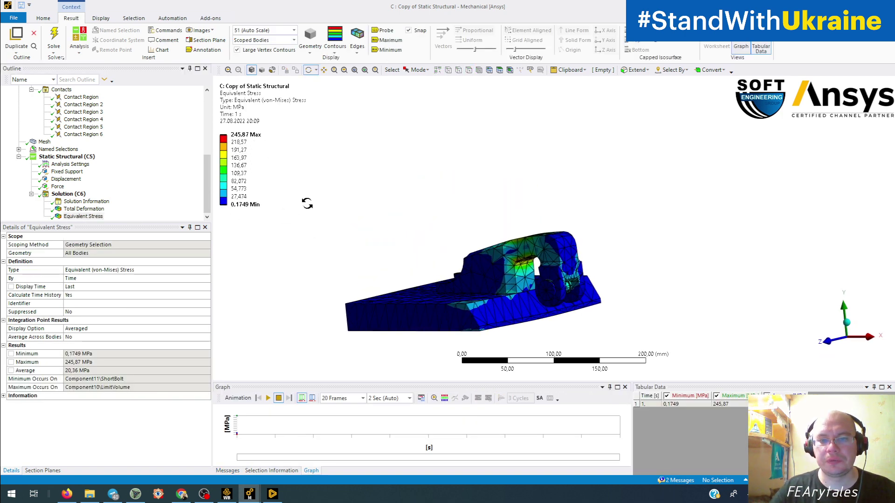
pyautogui.moveTo(405, 210); pyautogui.dragTo(396, 195)
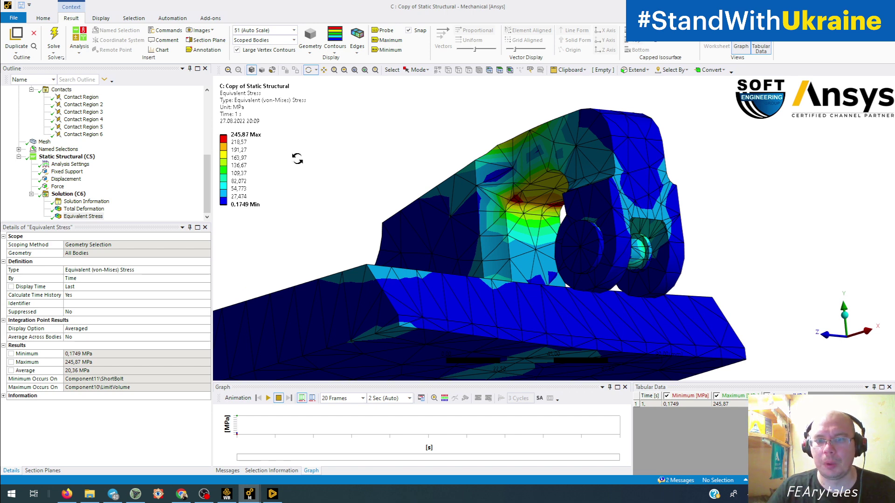
pyautogui.moveTo(297, 158); pyautogui.dragTo(544, 218)
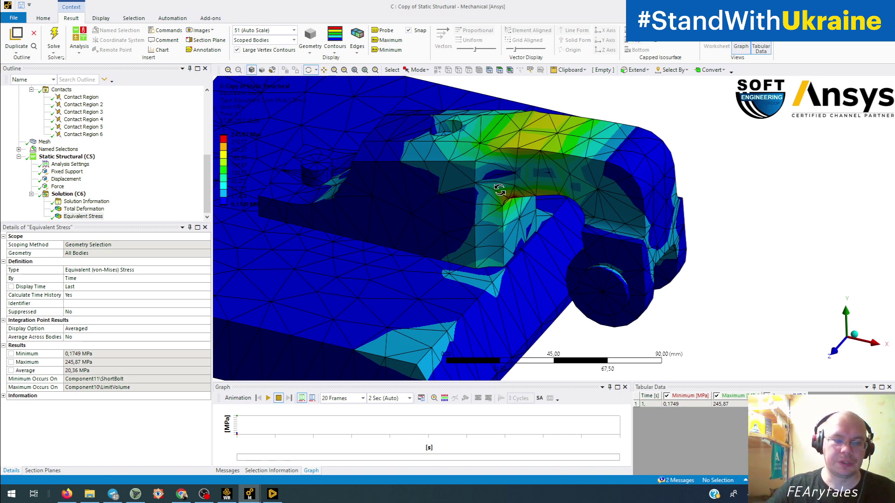
pyautogui.keyDown('ctrl'); pyautogui.moveTo(543, 209); pyautogui.dragTo(639, 277, button='middle'); pyautogui.keyUp('ctrl')
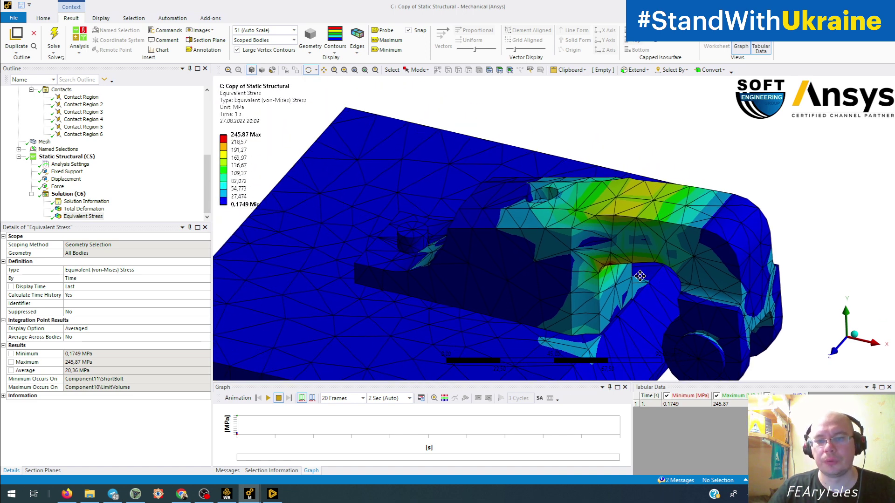
# Step: Compare the Total Deformation result of the copied analysis with that of the original Static Structural analysis
pyautogui.click(84, 209)
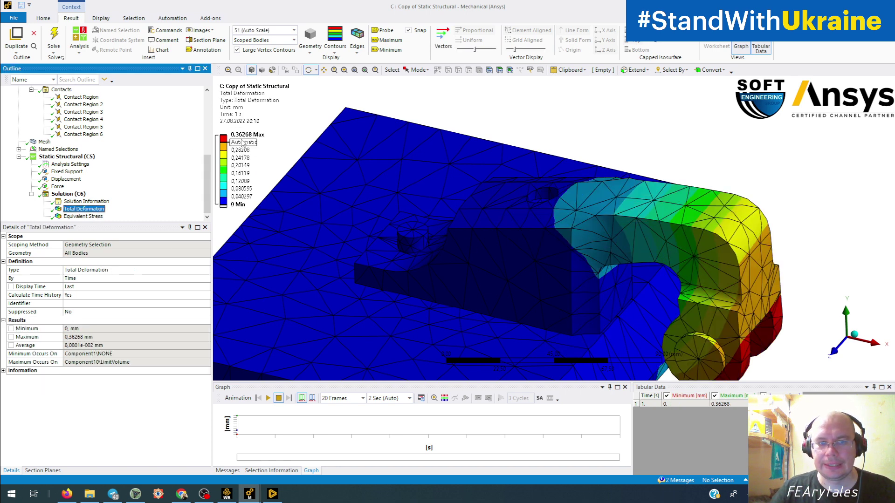
pyautogui.moveTo(254, 497)
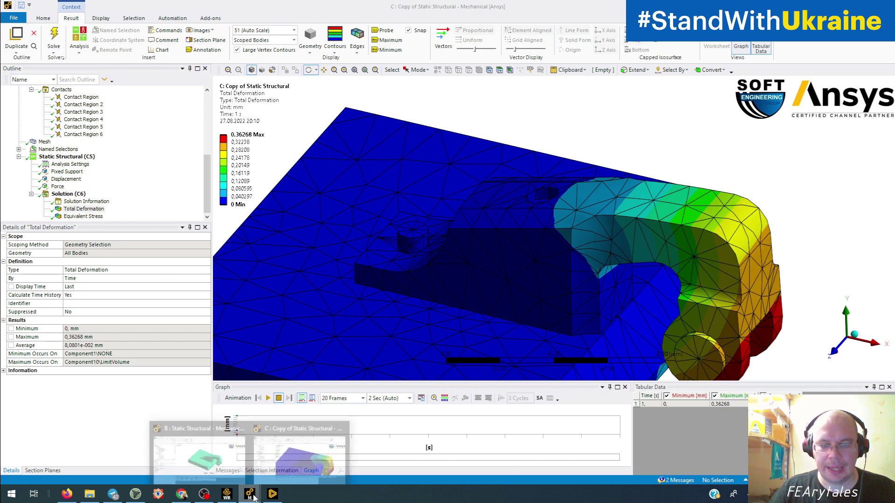
pyautogui.click(222, 464)
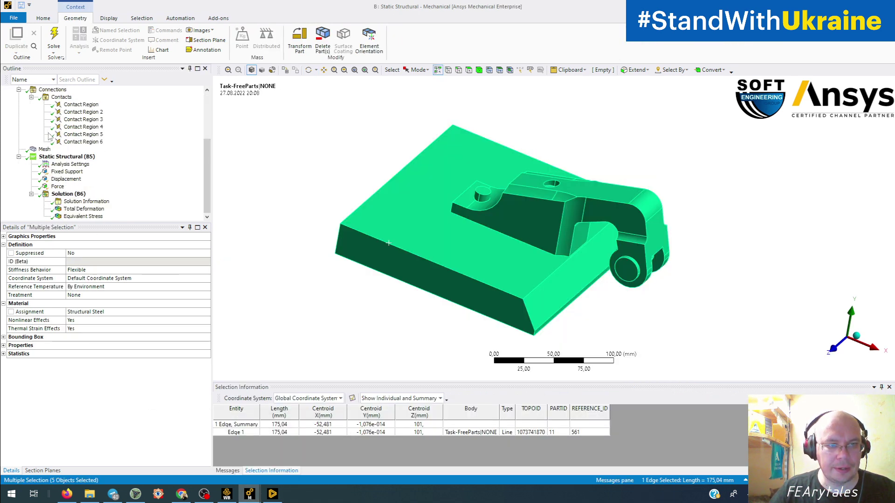
pyautogui.click(60, 209)
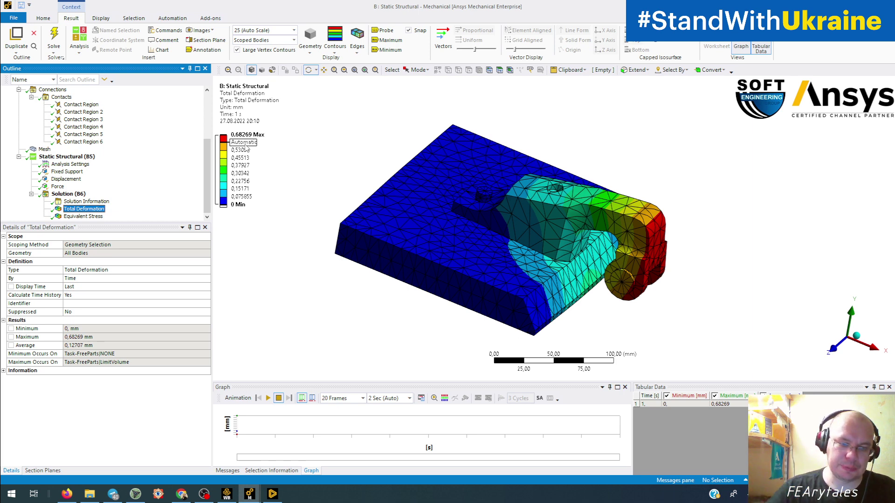
pyautogui.click(325, 237)
# Step: Return to the copied analysis and inspect its Total Deformation over the plate and bracket from above
pyautogui.moveTo(249, 494)
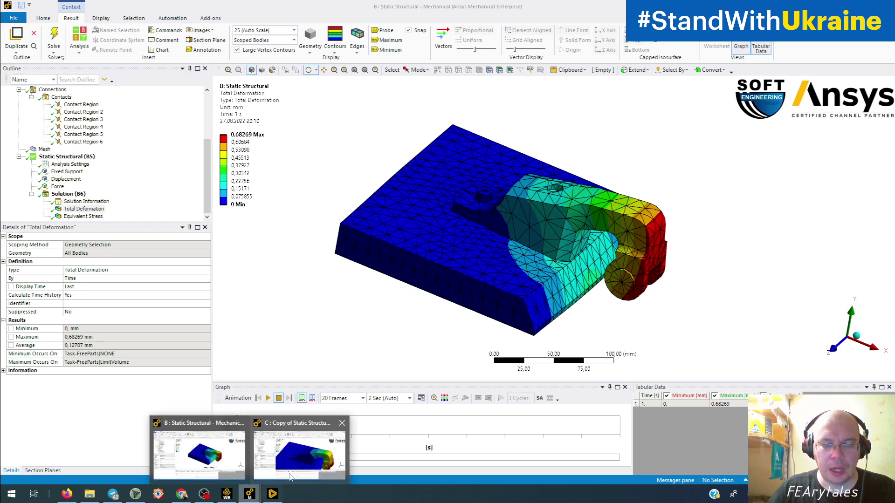
pyautogui.click(305, 450)
pyautogui.moveTo(367, 316); pyautogui.dragTo(419, 204, button='middle')
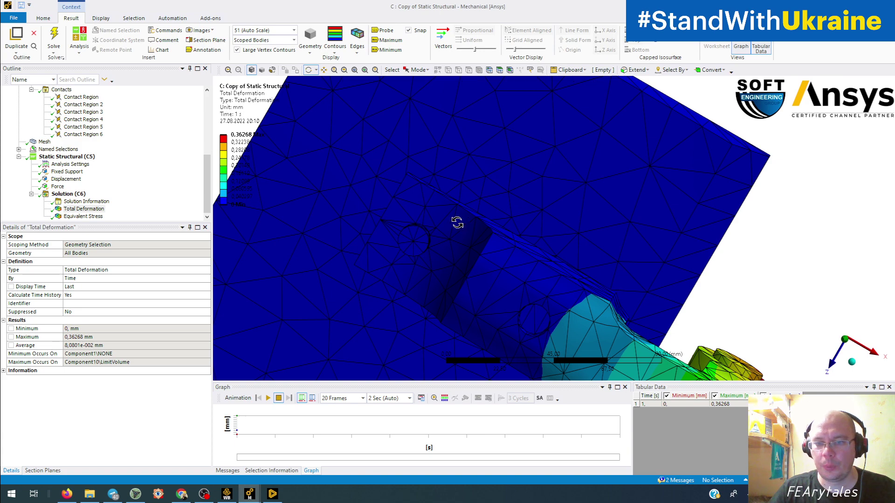
pyautogui.scroll(3, 456, 224)
pyautogui.scroll(-5, 455, 227)
pyautogui.scroll(-2, 397, 234)
# Step: Review the Force load's scoped face, components and direction on the pin in the copied analysis
pyautogui.click(57, 187)
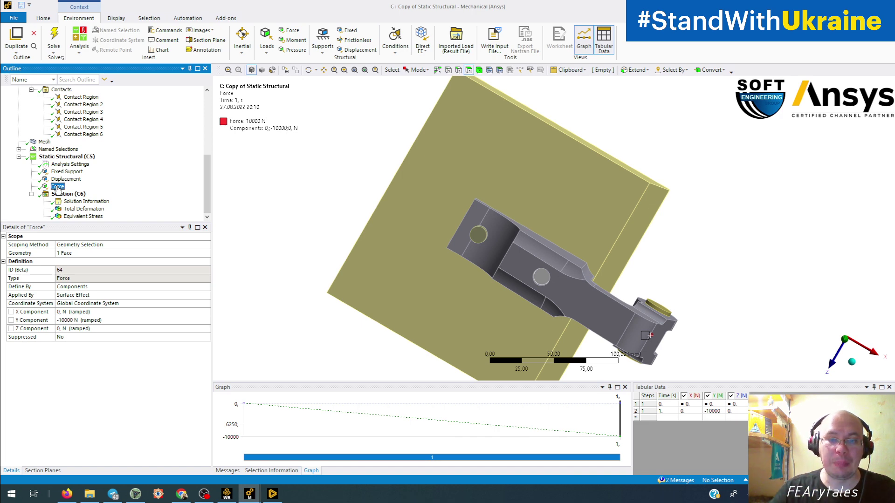
pyautogui.moveTo(404, 195); pyautogui.dragTo(521, 124, button='middle')
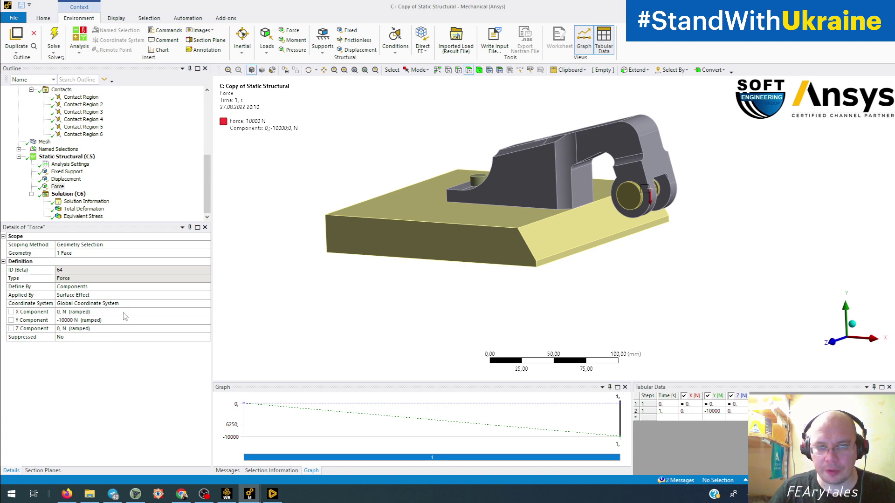
pyautogui.moveTo(235, 291); pyautogui.dragTo(340, 303, button='middle')
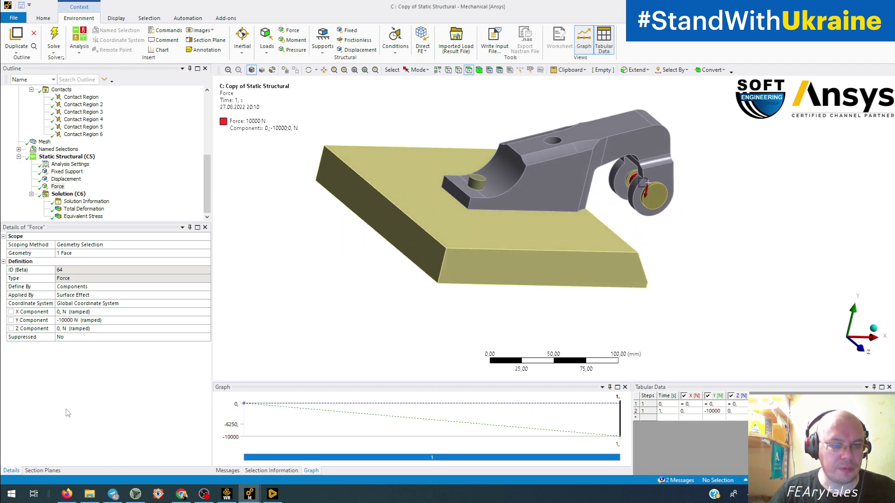
# Step: Create a section plane cutting diagonally through the plate beside the bracket and inspect the cut
pyautogui.click(43, 470)
pyautogui.click(16, 238)
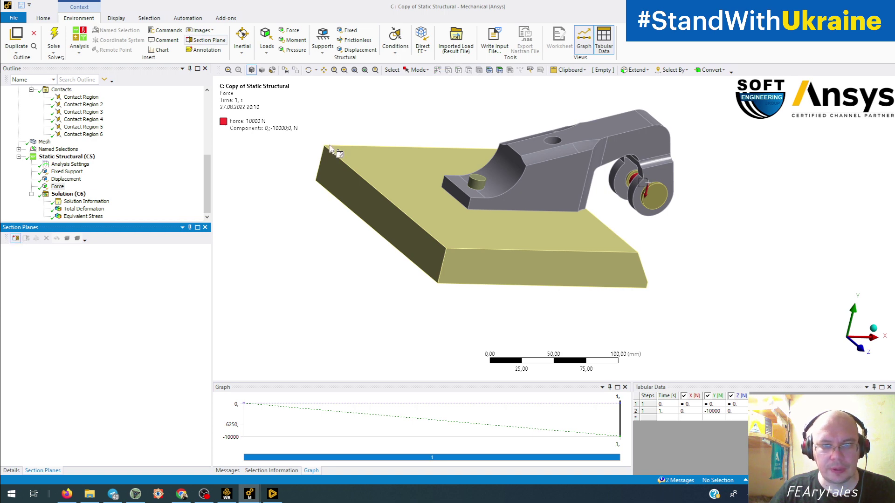
pyautogui.moveTo(347, 119); pyautogui.dragTo(503, 290)
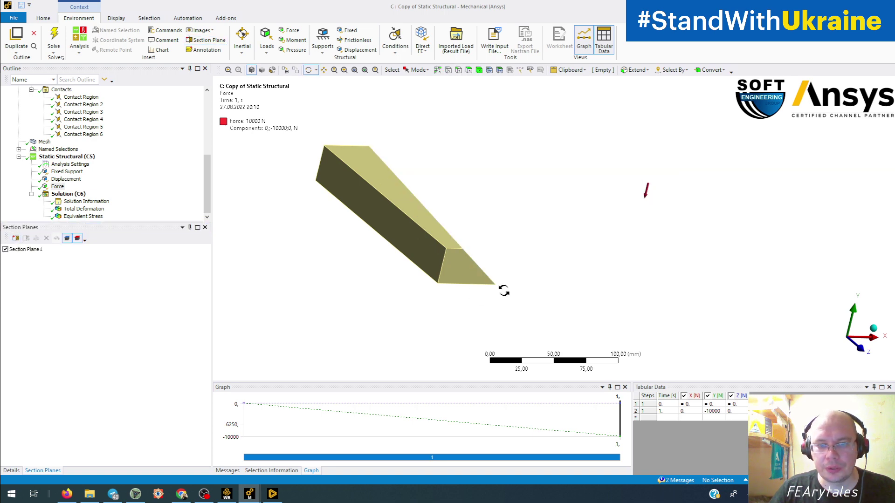
pyautogui.moveTo(503, 290); pyautogui.dragTo(487, 261, button='middle')
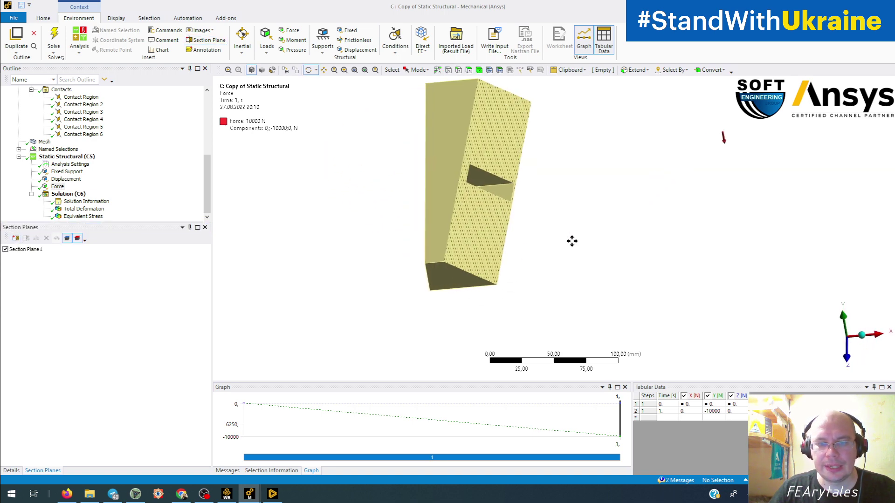
pyautogui.keyDown('ctrl'); pyautogui.moveTo(571, 241); pyautogui.dragTo(458, 271, button='middle'); pyautogui.keyUp('ctrl')
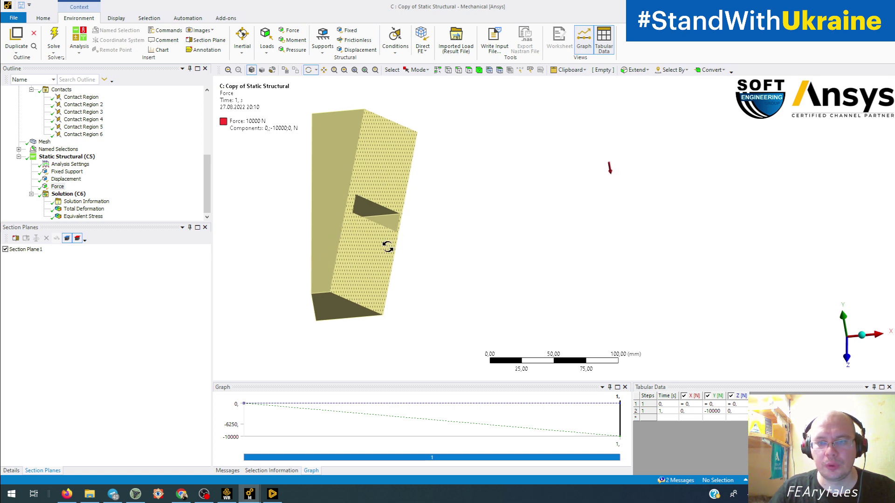
# Step: Edit Section Plane 1 and shift it toward the bracket to expose the pocket and bolt inside the plate
pyautogui.click(23, 250)
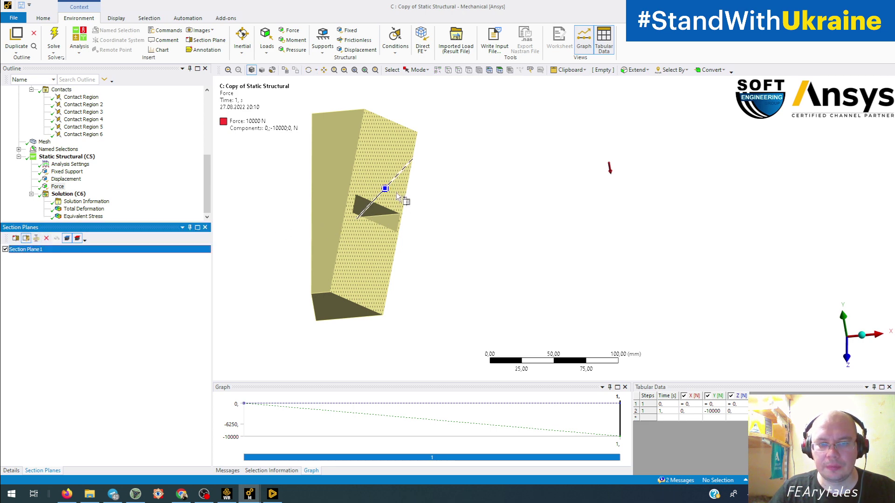
pyautogui.moveTo(385, 189); pyautogui.dragTo(455, 188)
pyautogui.moveTo(466, 200); pyautogui.dragTo(355, 217, button='middle')
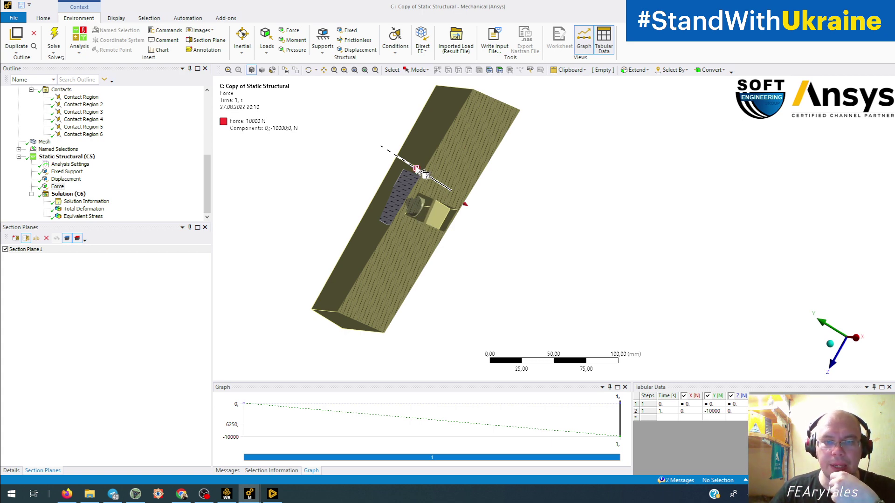
pyautogui.moveTo(416, 168)
pyautogui.mouseDown()
pyautogui.moveTo(485, 187)
pyautogui.moveTo(393, 151)
pyautogui.moveTo(410, 196)
pyautogui.moveTo(400, 169)
pyautogui.moveTo(476, 205)
pyautogui.moveTo(459, 202)
pyautogui.moveTo(450, 173)
pyautogui.mouseUp()
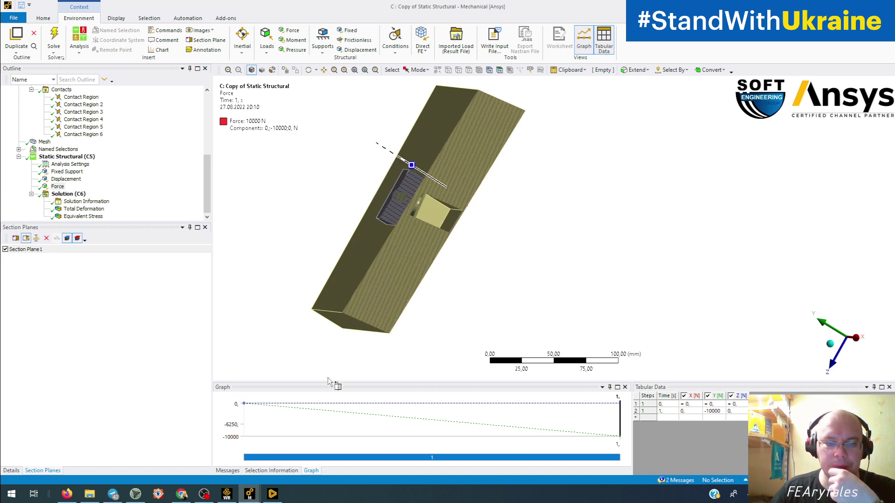
# Step: Switch to the original Static Structural analysis, cut its Total Deformation result with a section plane through the plate and bracket, and inspect the cut
pyautogui.moveTo(414, 320); pyautogui.dragTo(499, 296, button='middle')
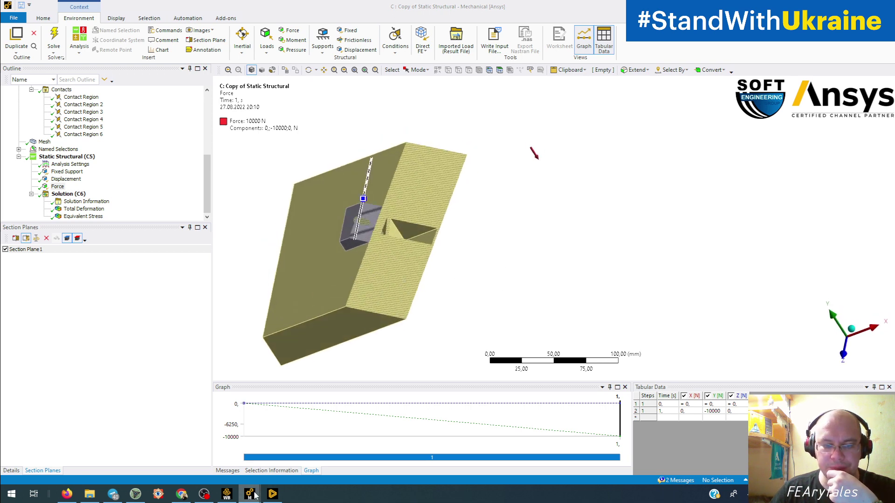
pyautogui.moveTo(250, 494)
pyautogui.click(216, 462)
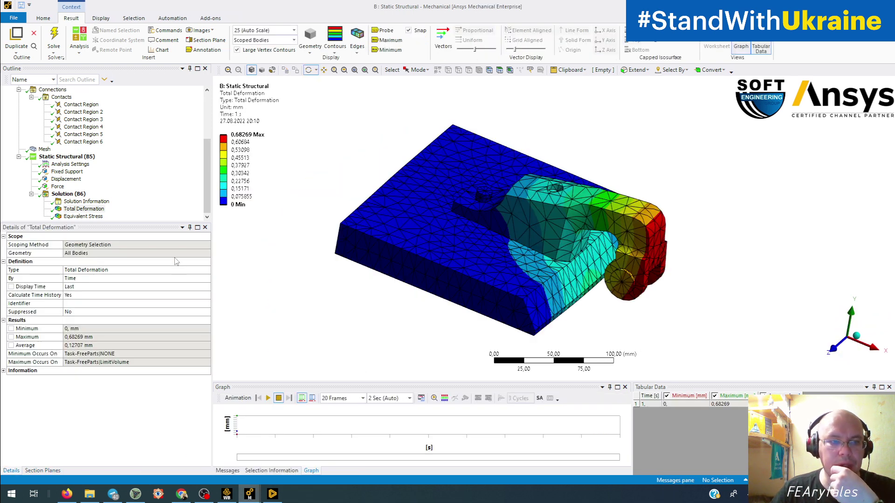
pyautogui.click(62, 471)
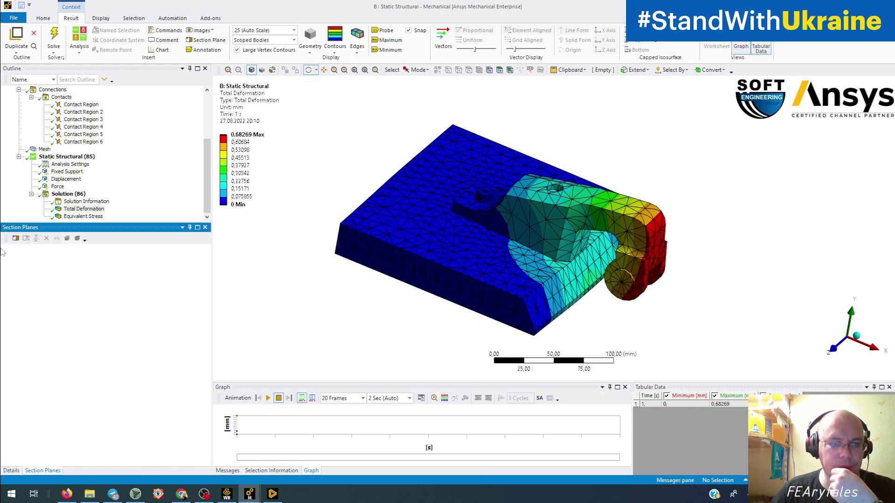
pyautogui.click(16, 238)
pyautogui.moveTo(337, 269); pyautogui.dragTo(571, 286)
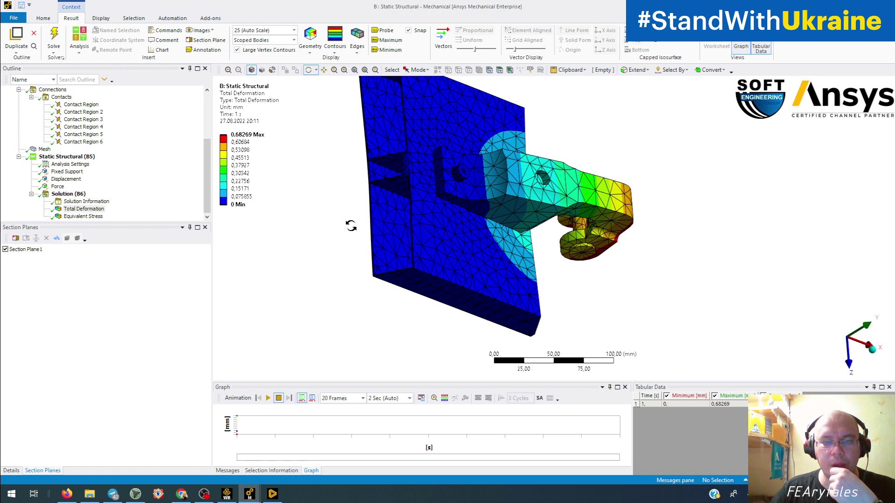
pyautogui.moveTo(398, 199)
pyautogui.mouseDown()
pyautogui.moveTo(491, 209)
pyautogui.moveTo(460, 215)
pyautogui.moveTo(409, 188)
pyautogui.mouseUp()
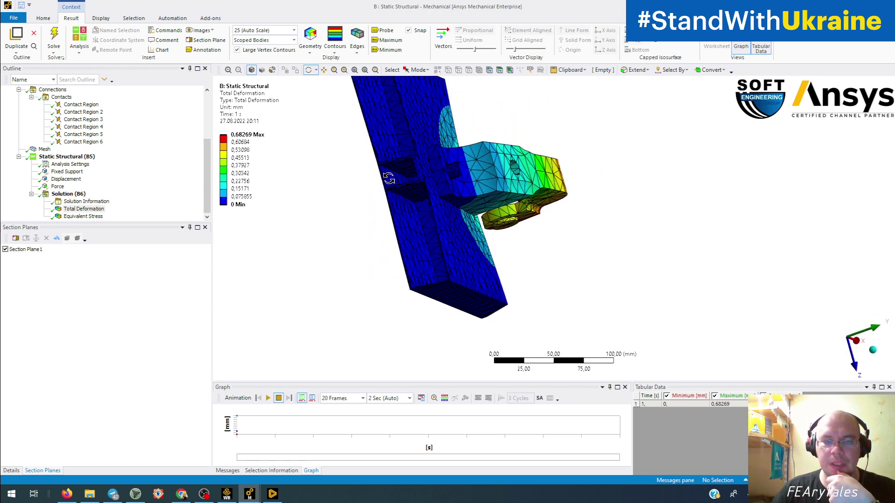
pyautogui.keyDown('ctrl'); pyautogui.moveTo(420, 213); pyautogui.dragTo(441, 289, button='middle'); pyautogui.keyUp('ctrl')
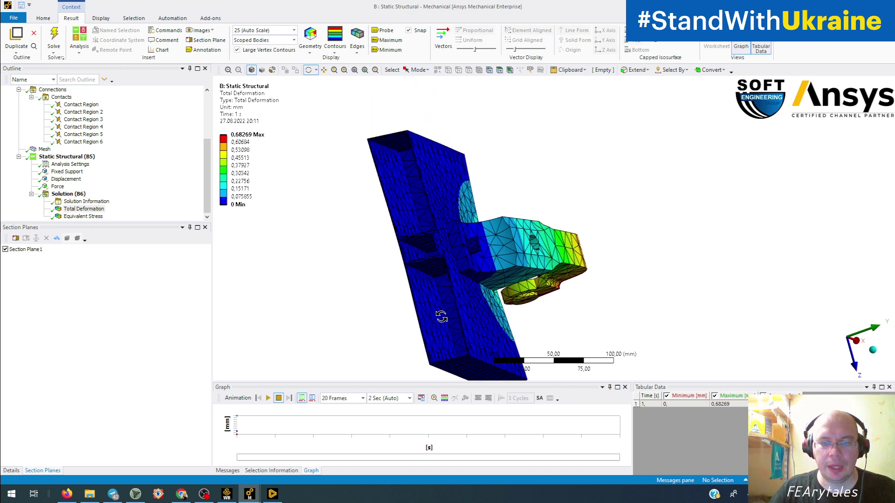
# Step: Edit Section Plane 1 in the original analysis and shift it toward the bracket
pyautogui.click(29, 250)
pyautogui.click(26, 238)
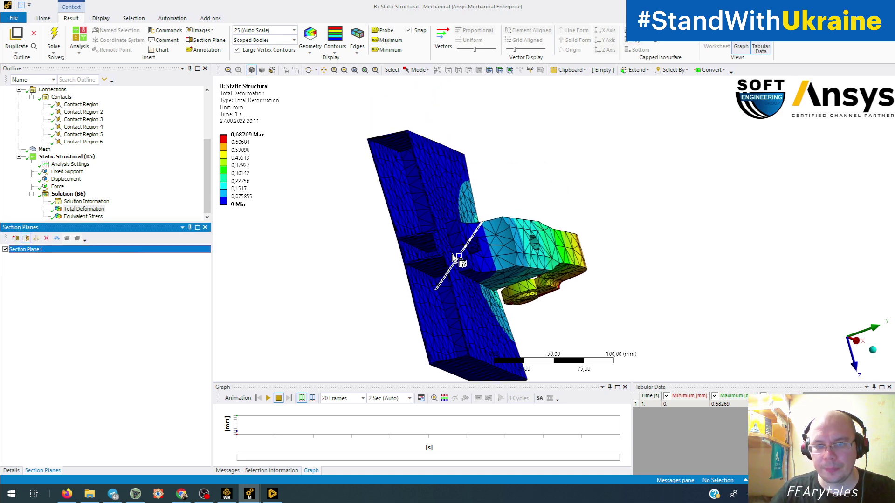
pyautogui.moveTo(457, 256); pyautogui.dragTo(689, 174)
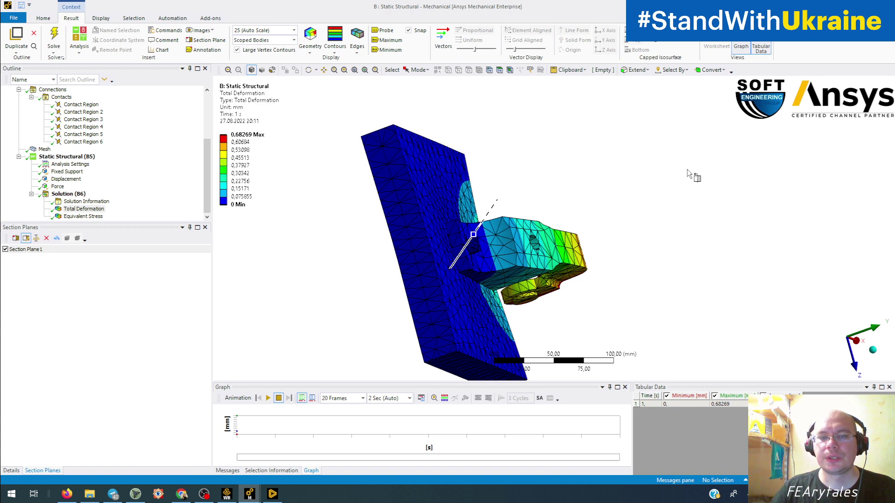
# Step: Switch to Ansys Discovery, expand the SYS-1 structure, and enter sketch mode on the upright plane crossing the bracket to section the model
pyautogui.click(273, 494)
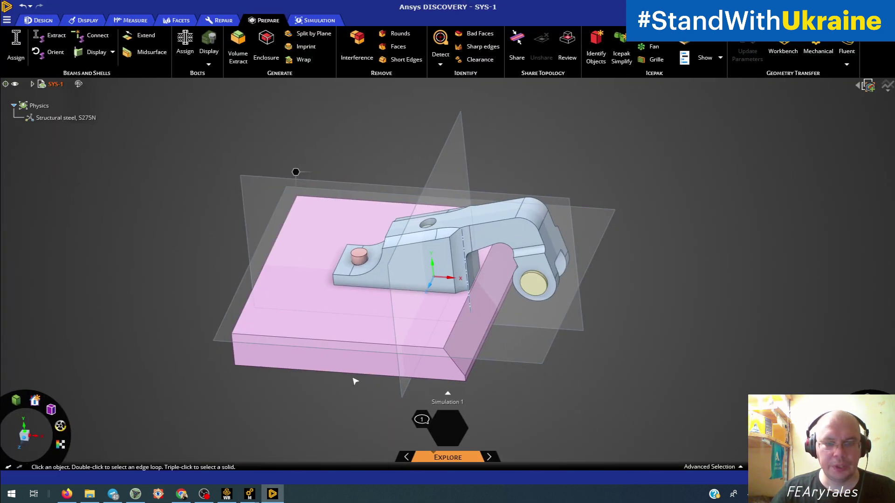
pyautogui.click(32, 86)
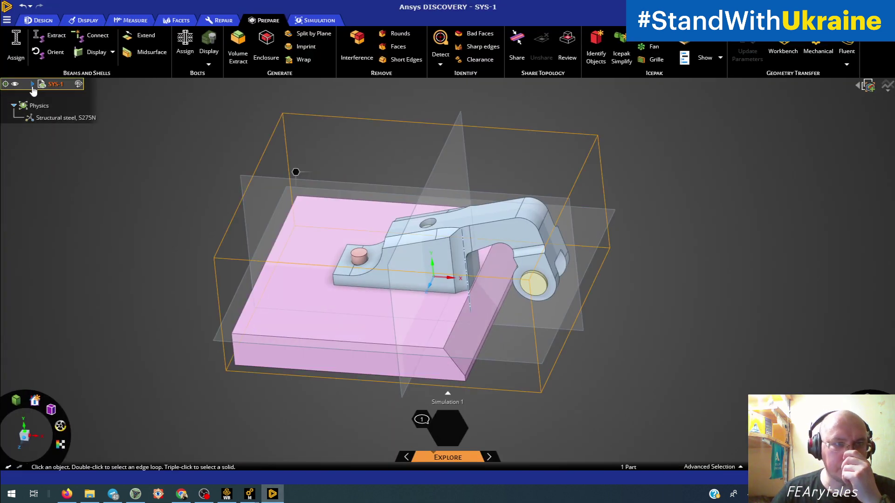
pyautogui.click(33, 85)
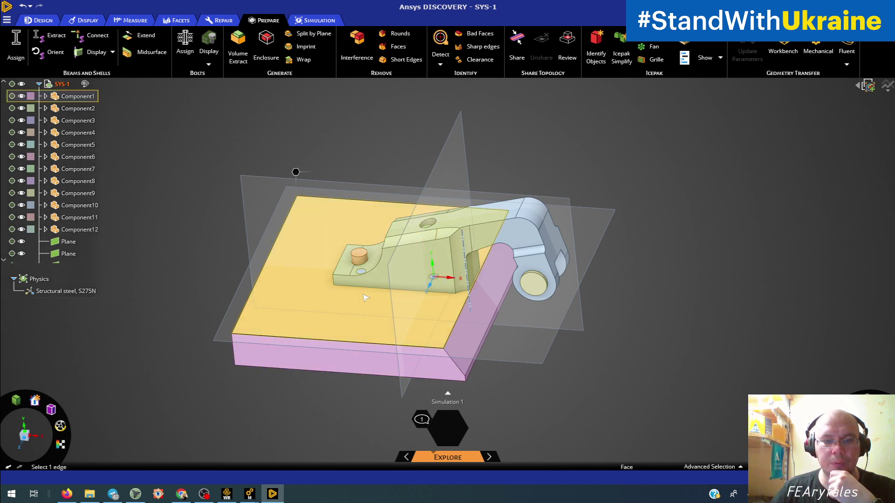
pyautogui.click(403, 254)
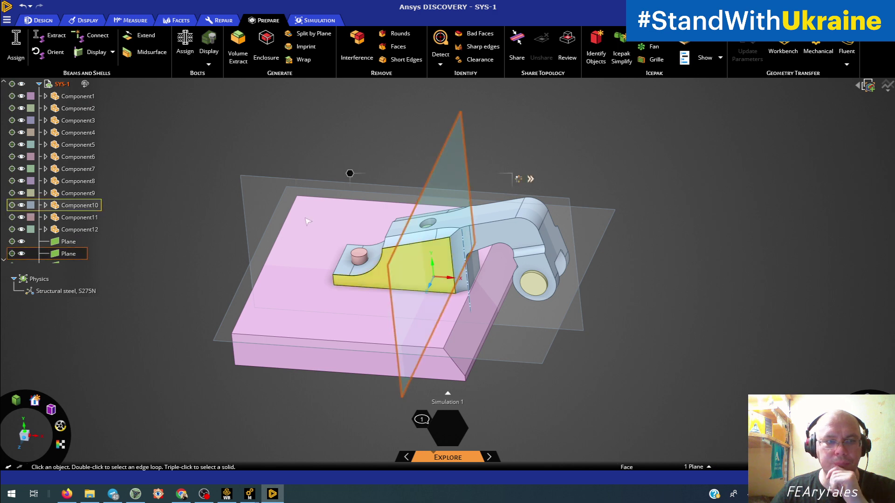
pyautogui.click(38, 20)
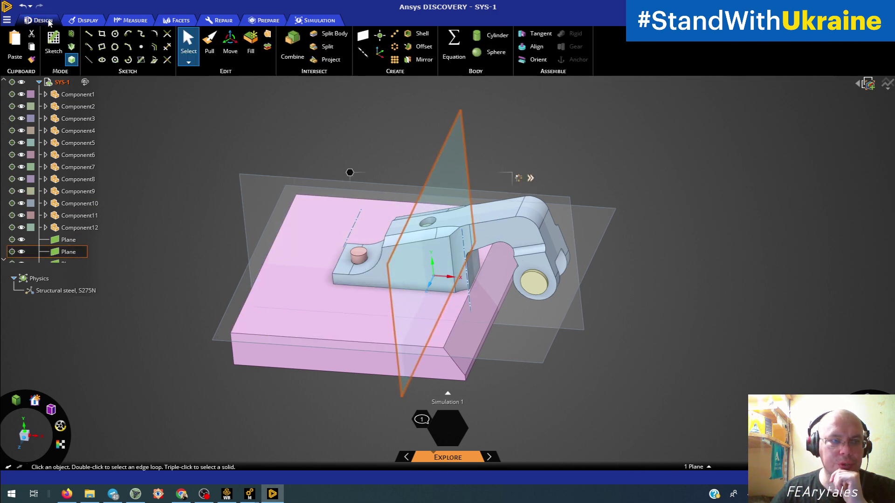
pyautogui.click(75, 36)
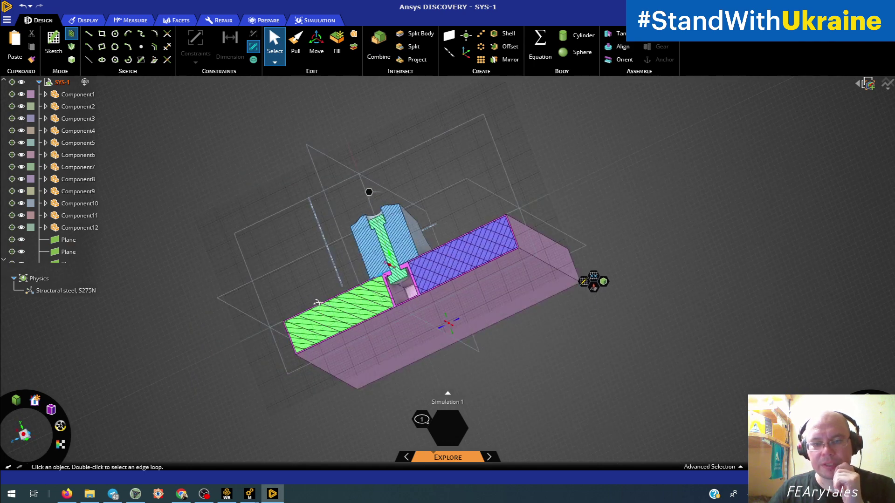
# Step: Examine the sectioned plate solids around the pocket and bolt up close and from several angles, and return to 3D mode
pyautogui.scroll(5, 335, 336)
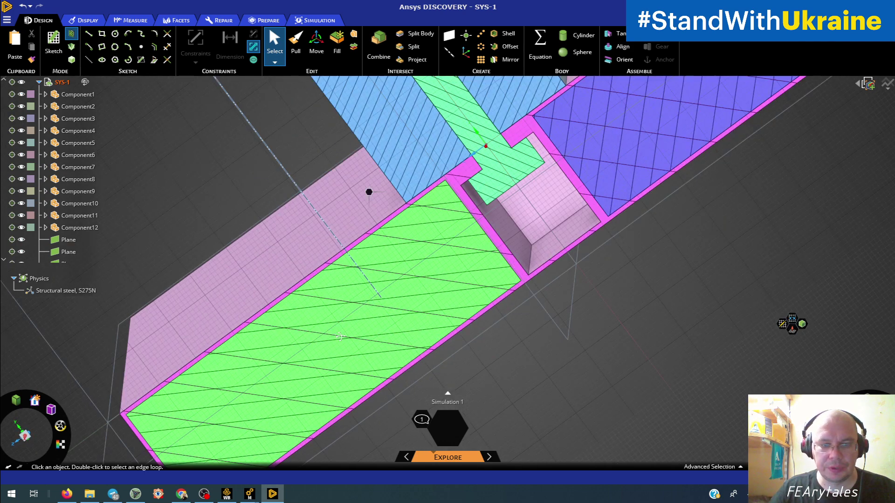
pyautogui.keyDown('ctrl'); pyautogui.moveTo(340, 336); pyautogui.dragTo(181, 230, button='middle'); pyautogui.keyUp('ctrl')
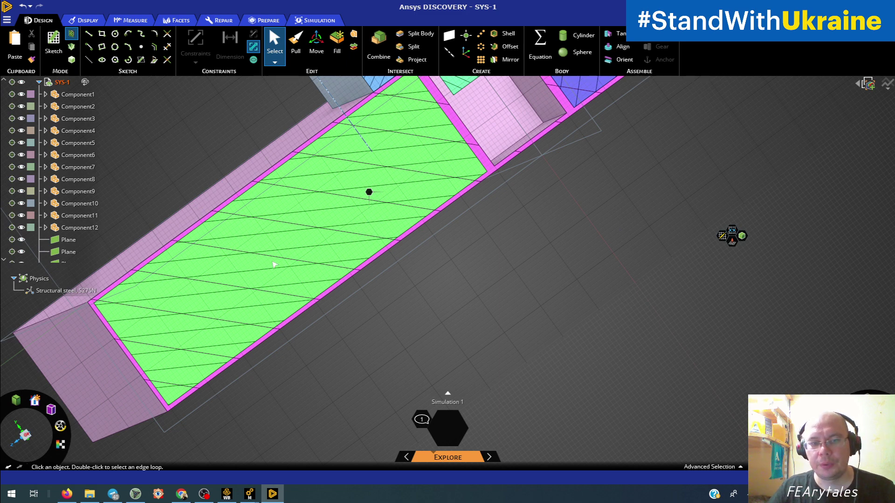
pyautogui.scroll(-3, 275, 262)
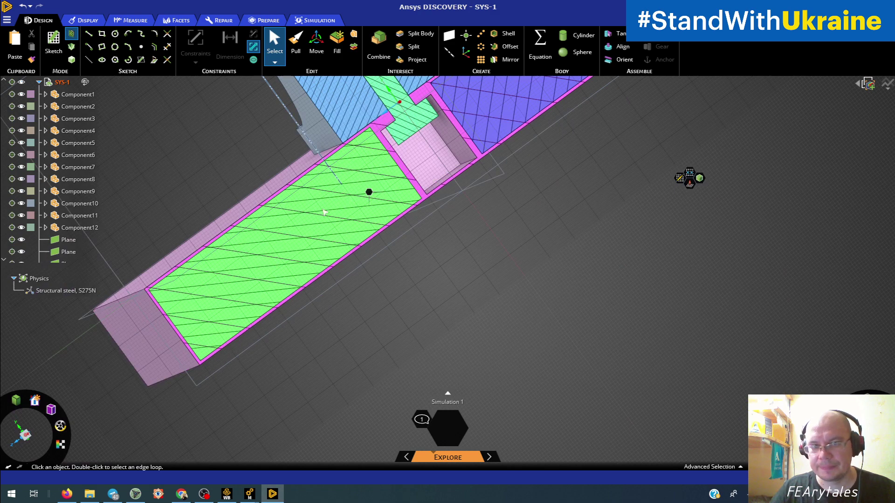
pyautogui.scroll(-5, 399, 230)
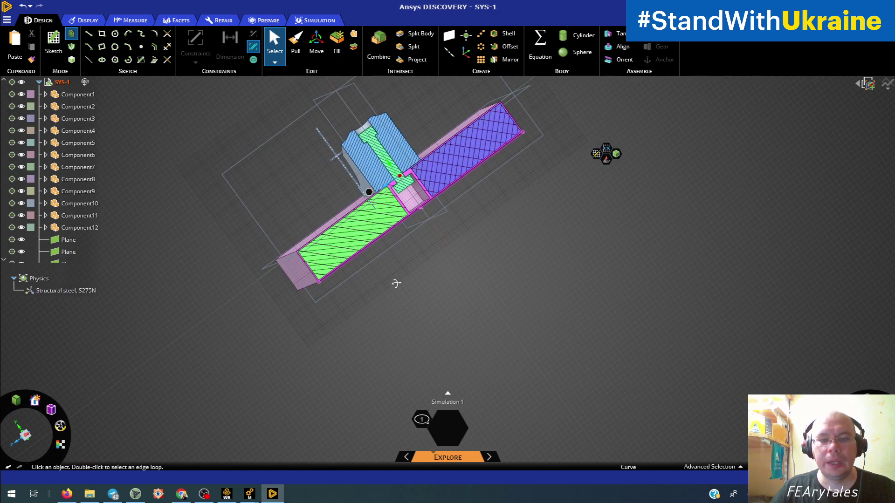
pyautogui.moveTo(395, 284); pyautogui.dragTo(485, 256, button='middle')
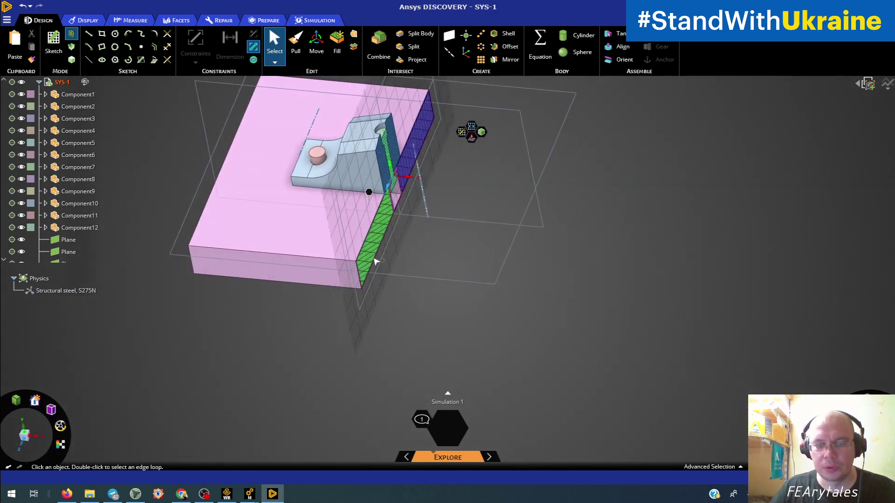
pyautogui.moveTo(424, 177); pyautogui.dragTo(426, 284, button='middle')
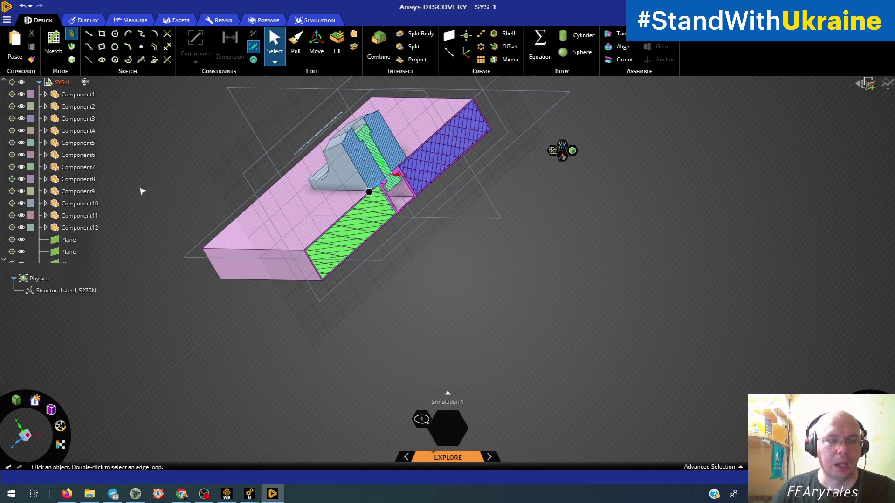
pyautogui.click(71, 59)
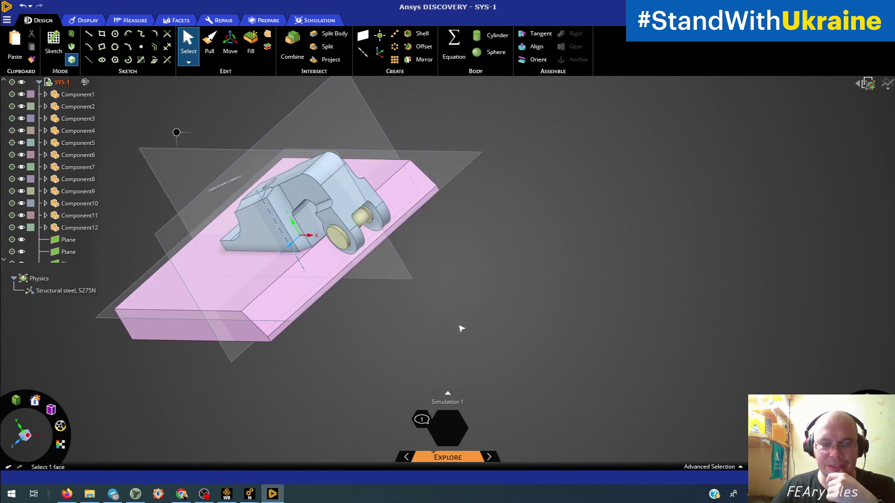
pyautogui.click(261, 313)
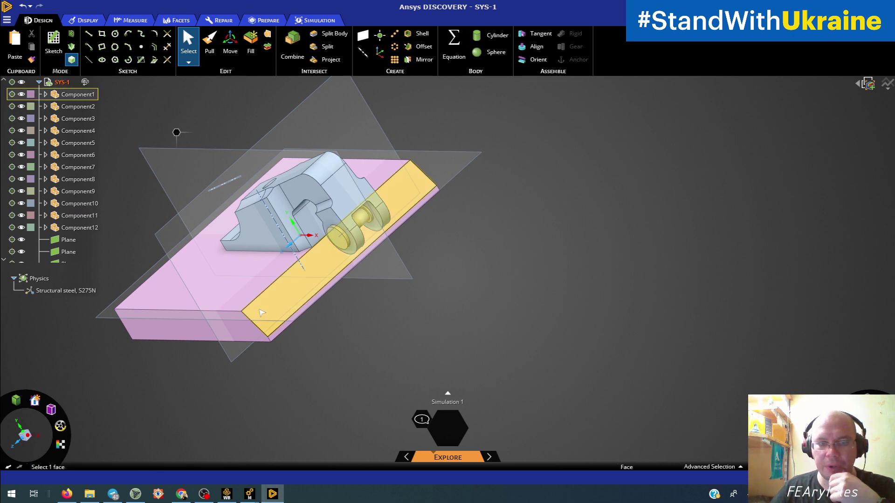
pyautogui.press('Escape')
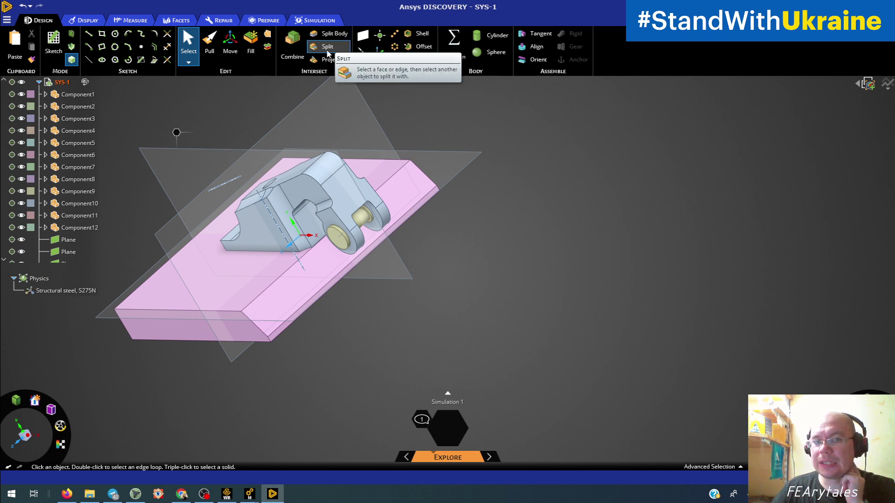
# Step: Move Component1 through Component12 together into a new component
pyautogui.click(75, 97)
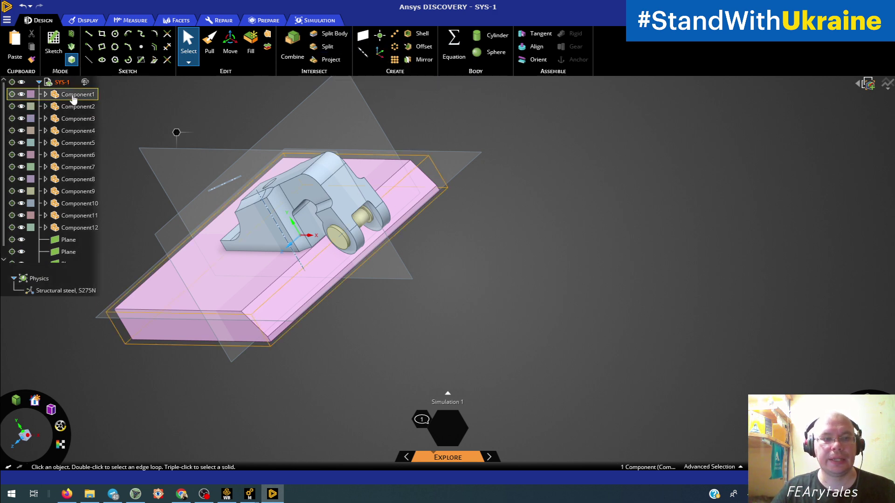
pyautogui.keyDown('shift'); pyautogui.click(82, 228); pyautogui.keyUp('shift')
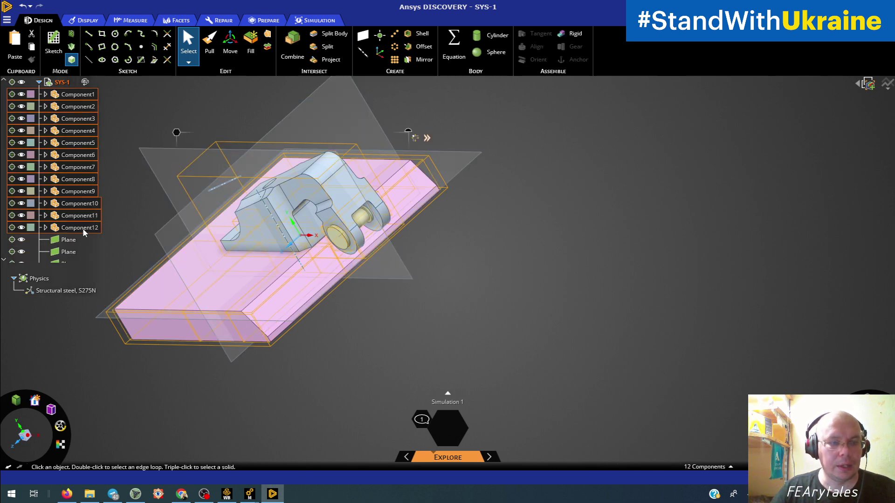
pyautogui.rightClick(84, 233)
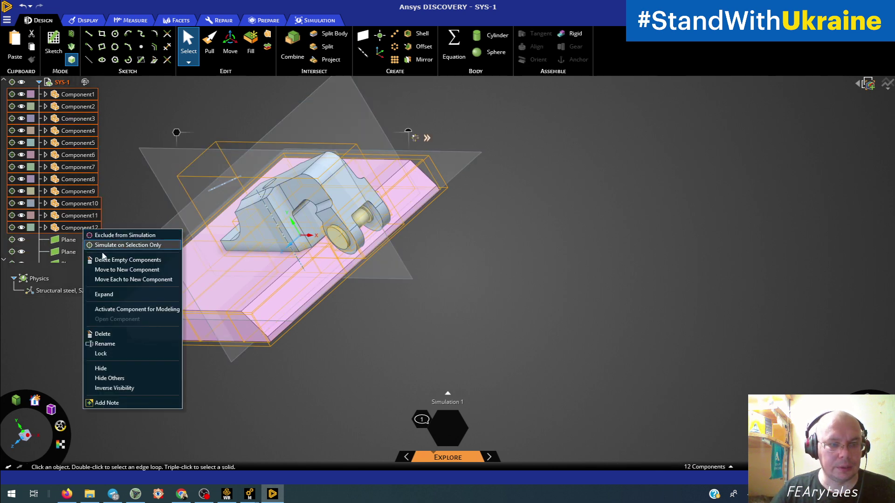
pyautogui.click(121, 274)
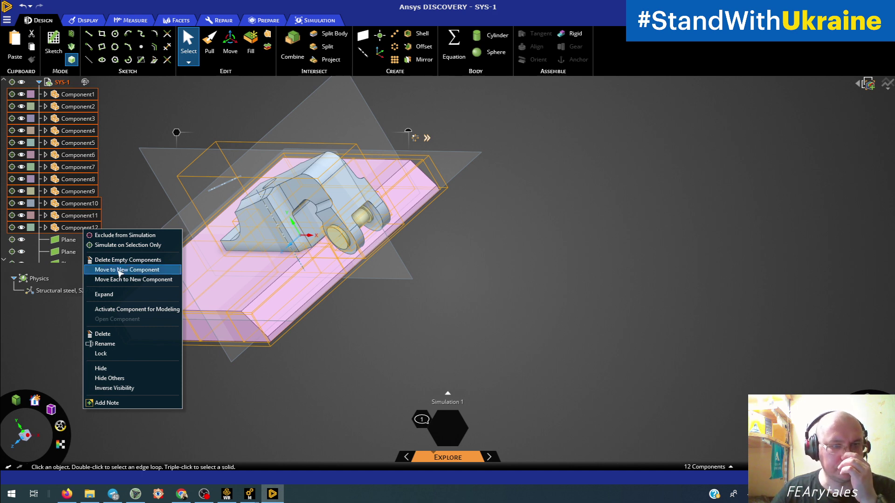
pyautogui.click(120, 274)
# Step: Collapse each of the twelve subcomponents nested in the new component of the structure tree
pyautogui.click(115, 107)
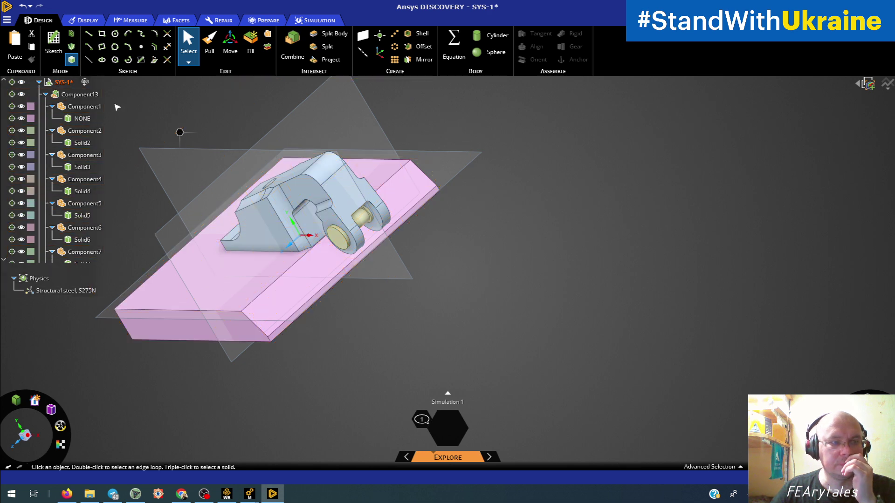
pyautogui.click(52, 107)
pyautogui.click(52, 118)
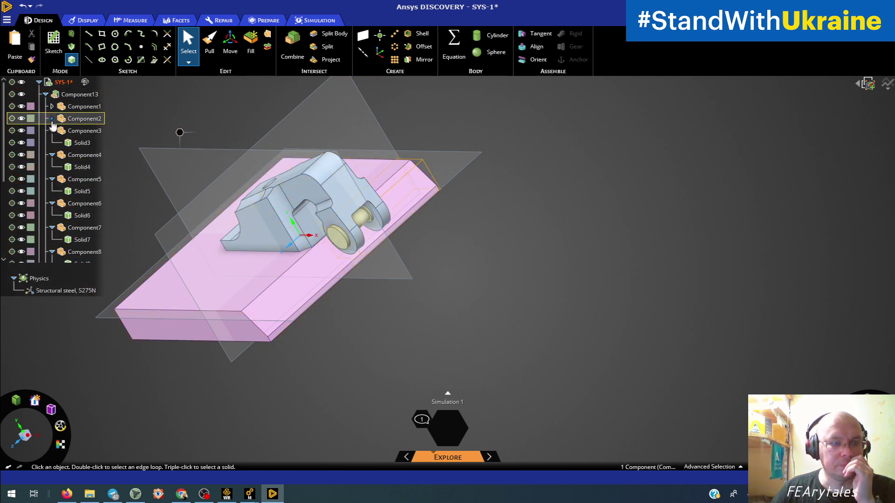
pyautogui.click(52, 131)
pyautogui.click(51, 143)
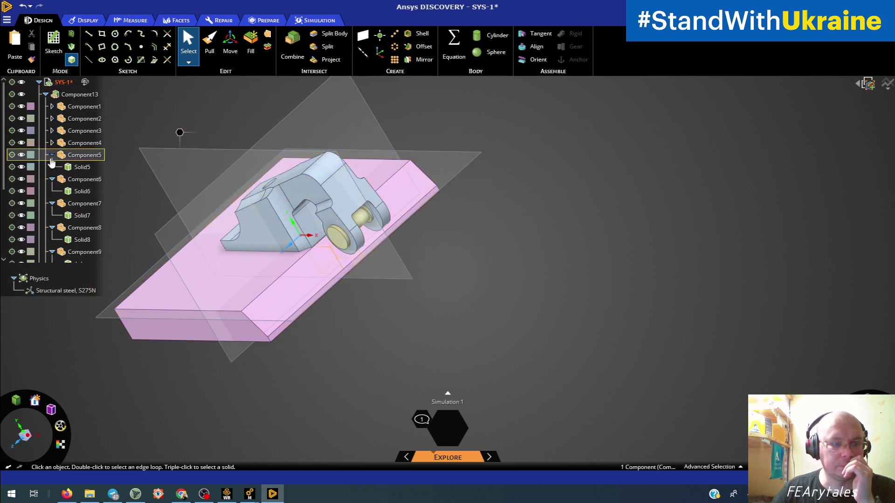
pyautogui.click(52, 155)
pyautogui.click(52, 166)
pyautogui.click(52, 179)
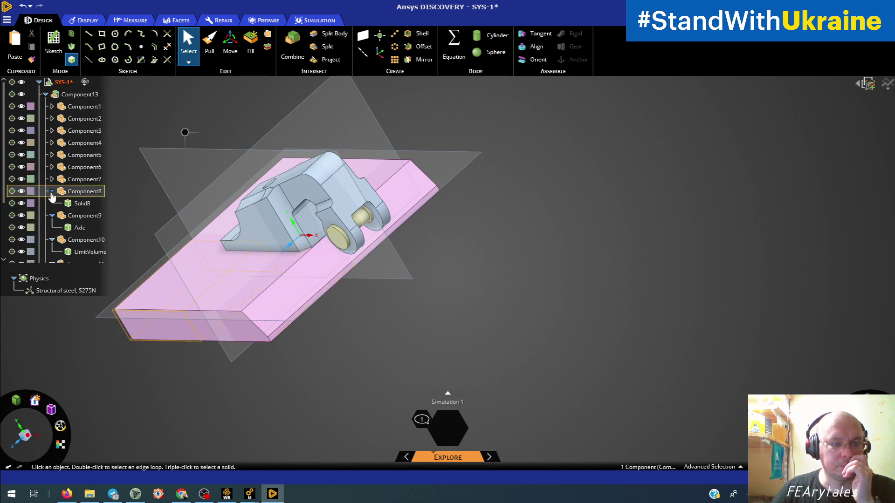
pyautogui.click(52, 191)
pyautogui.click(52, 204)
pyautogui.click(52, 215)
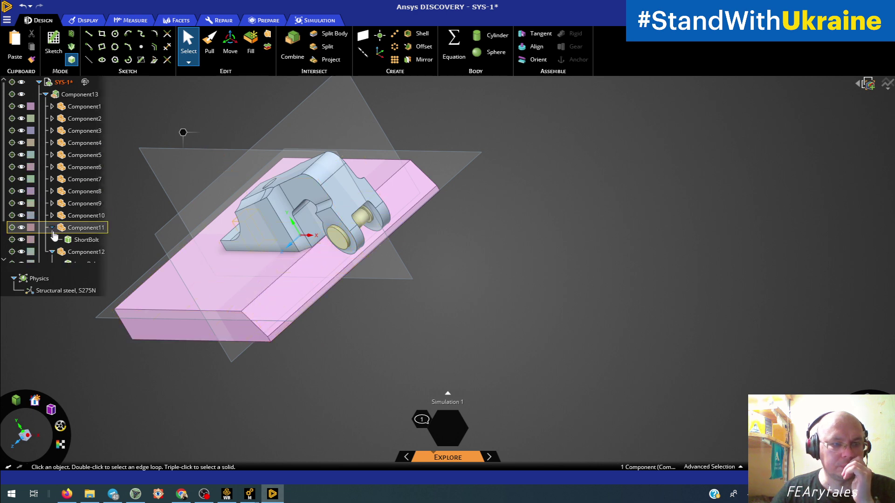
pyautogui.click(51, 228)
pyautogui.click(52, 239)
pyautogui.scroll(-1, 65, 233)
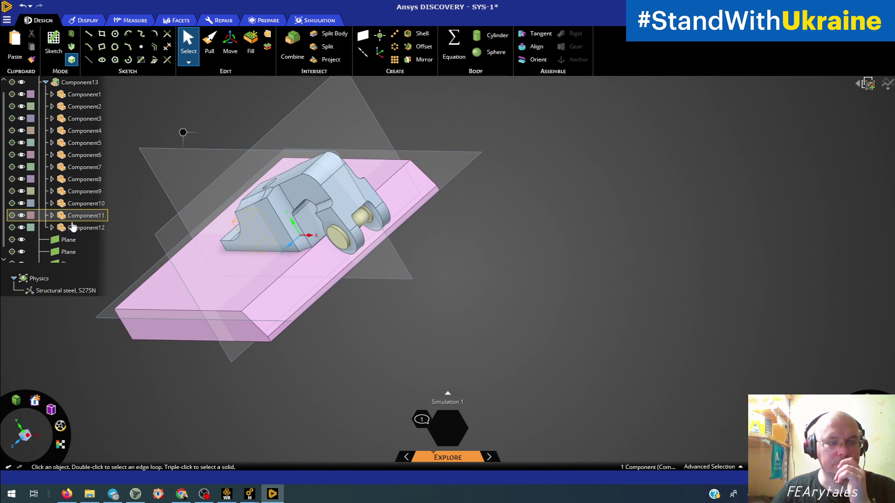
# Step: Copy Component1 through Component12 from Component13, paste them at the SYS-1 root, and hide Component13
pyautogui.click(80, 231)
pyautogui.scroll(1, 81, 232)
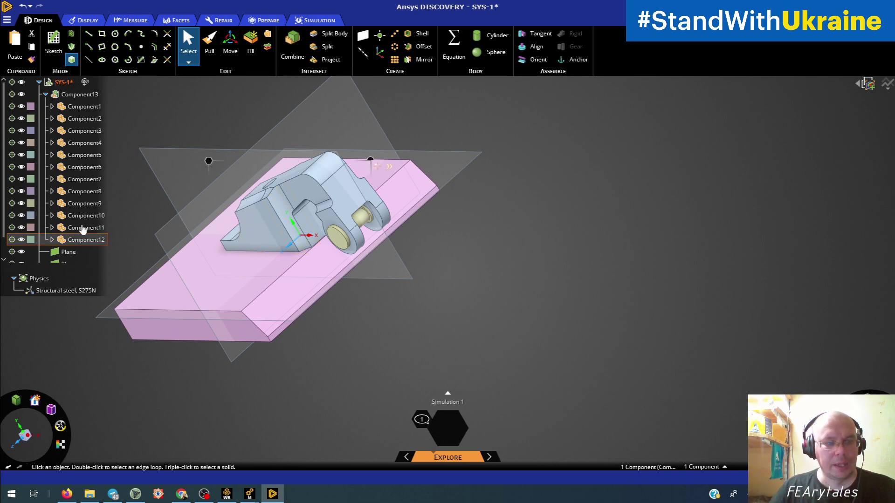
pyautogui.keyDown('shift'); pyautogui.click(82, 107); pyautogui.keyUp('shift')
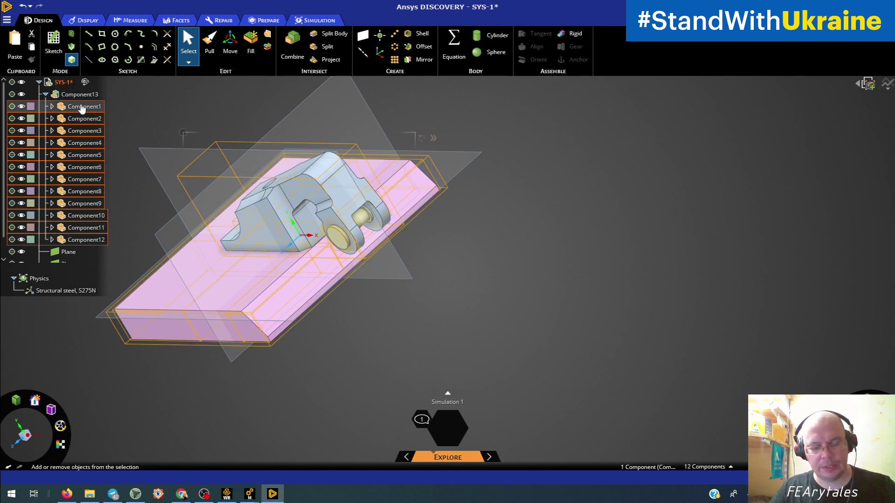
pyautogui.click(69, 86)
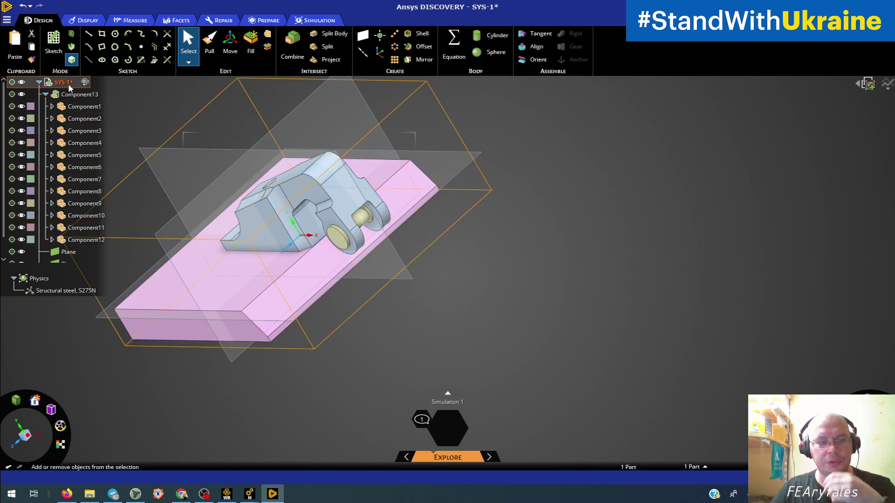
pyautogui.hotkey('ctrl', 'v')
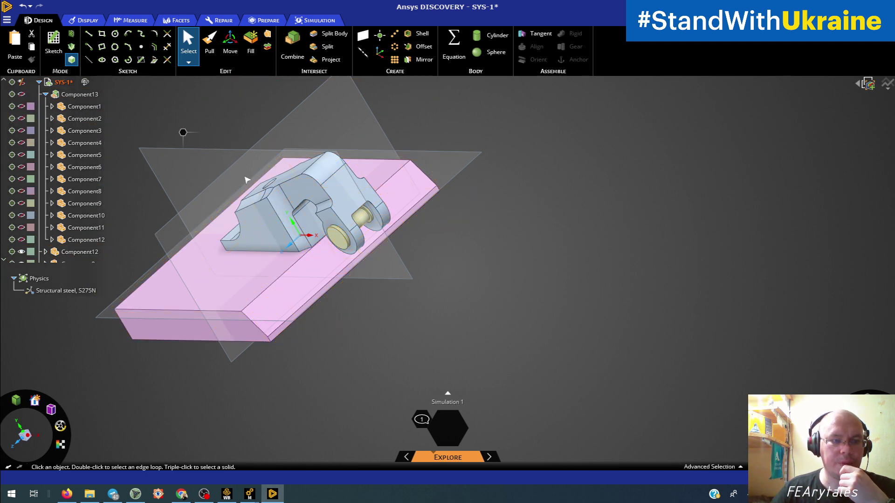
# Step: Sketch a rectangle about 331 by 196 mm around the bracket and plate on the upright plane running along the bracket
pyautogui.scroll(4, 245, 181)
pyautogui.scroll(-6, 349, 222)
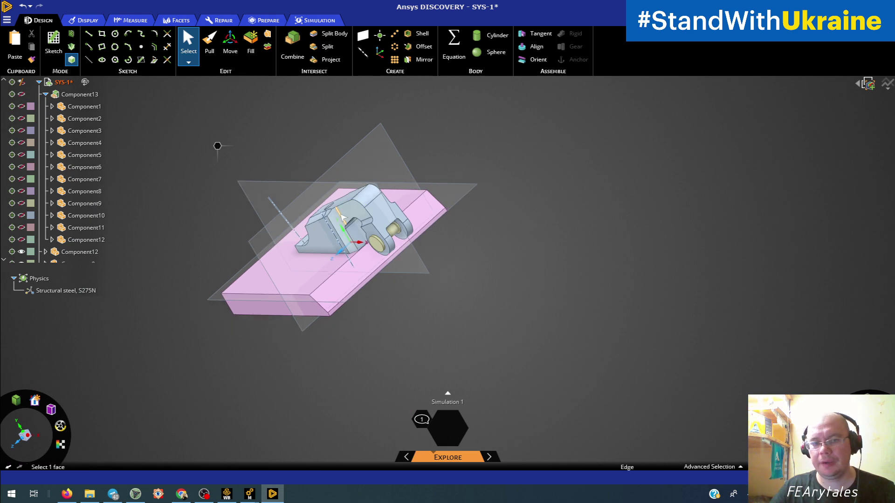
pyautogui.moveTo(342, 217); pyautogui.dragTo(233, 228, button='middle')
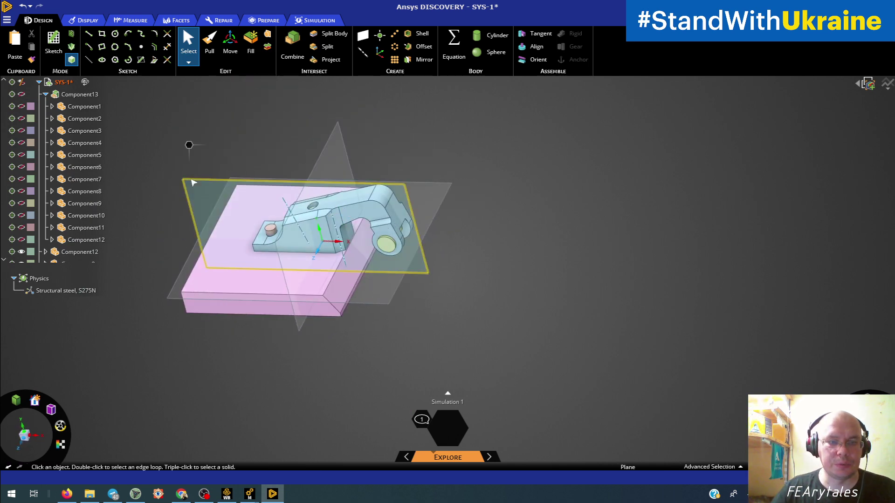
pyautogui.click(182, 193)
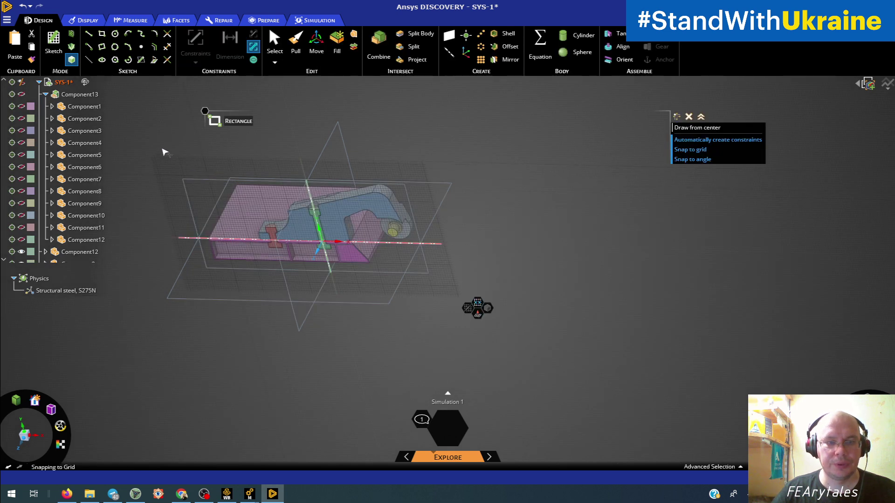
pyautogui.click(159, 145)
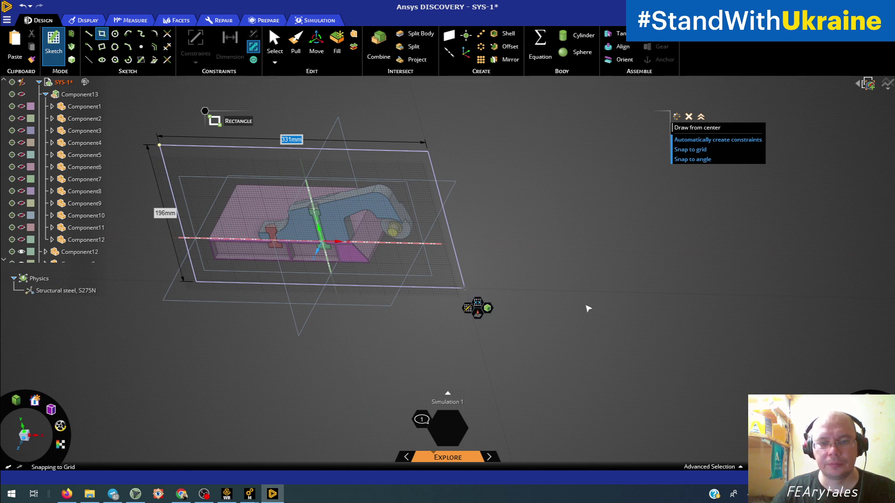
pyautogui.moveTo(636, 295)
pyautogui.mouseDown(button='middle')
pyautogui.moveTo(615, 342)
pyautogui.moveTo(639, 277)
pyautogui.moveTo(632, 270)
pyautogui.mouseUp(button='middle')
# Step: Pull the rectangular surface about 334 mm toward one side to cut away that half of the visible solids
pyautogui.click(298, 50)
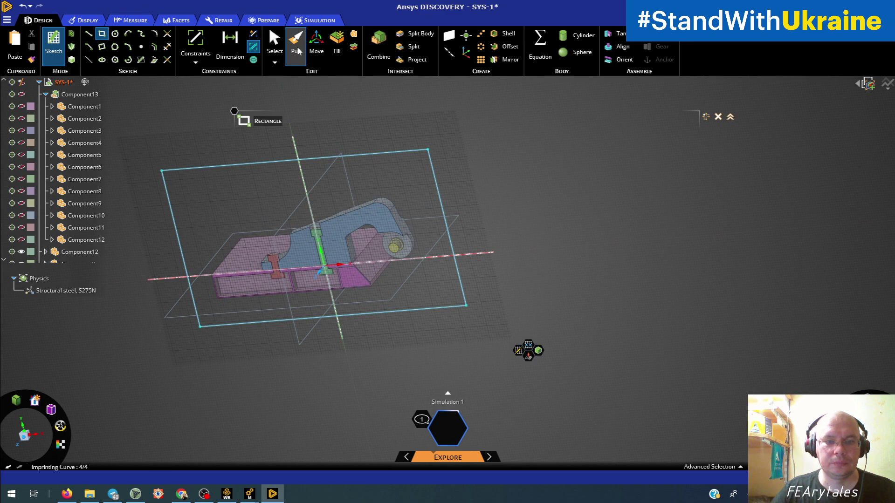
pyautogui.click(353, 173)
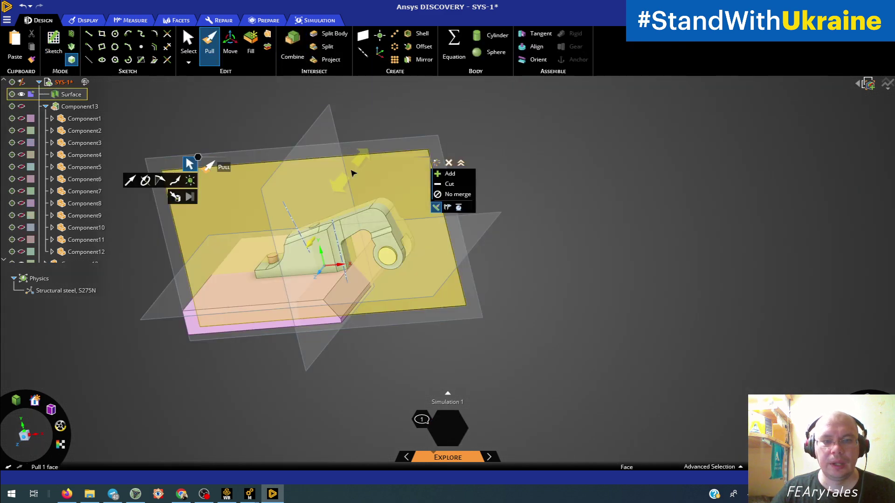
pyautogui.moveTo(352, 173); pyautogui.dragTo(487, 81)
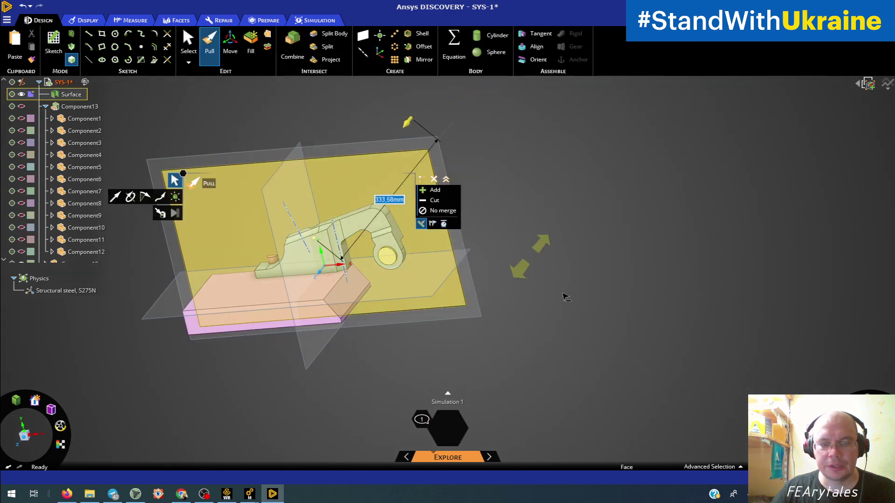
pyautogui.moveTo(567, 292); pyautogui.dragTo(446, 359, button='middle')
# Step: Examine the cut faces of the plate around the pocket and bolt, both up close and from the uncut side
pyautogui.click(333, 289)
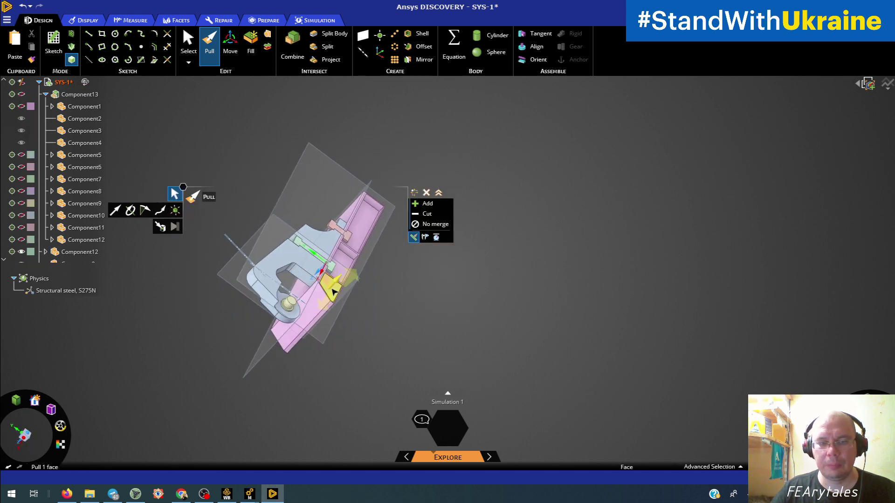
pyautogui.scroll(8, 333, 291)
pyautogui.click(247, 274)
pyautogui.click(400, 316)
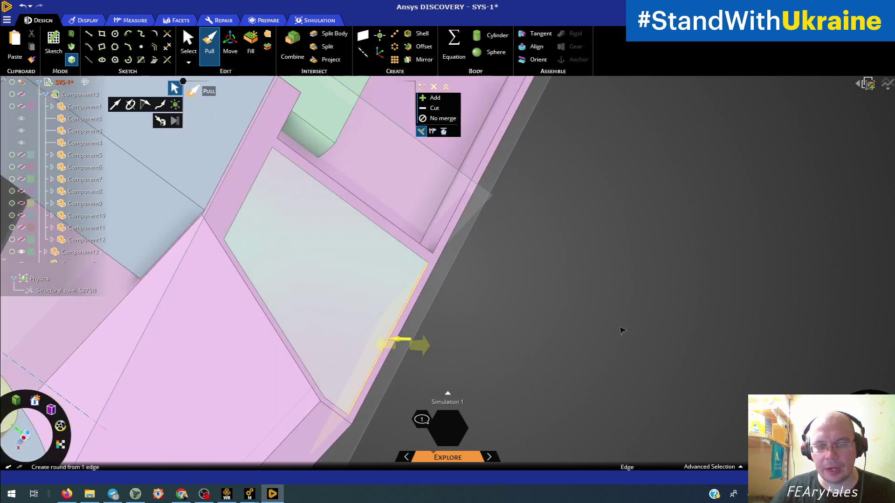
pyautogui.click(622, 330)
pyautogui.moveTo(501, 273); pyautogui.dragTo(524, 281, button='middle')
pyautogui.scroll(-5, 523, 279)
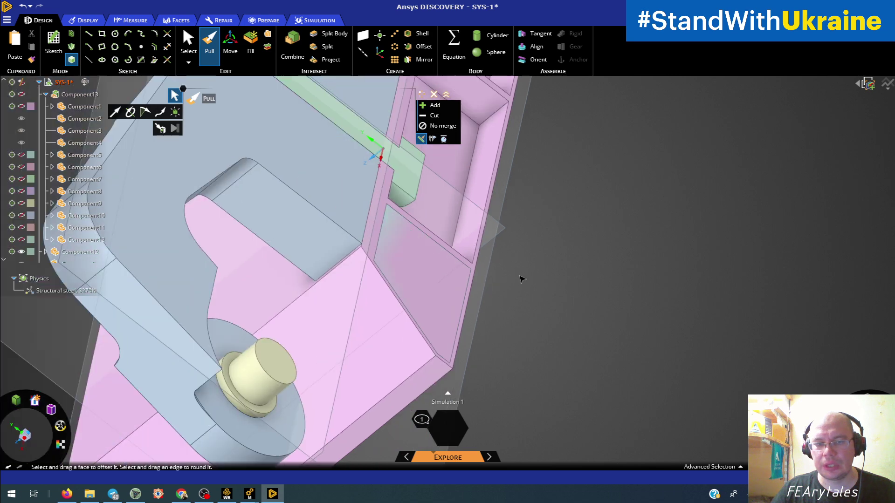
pyautogui.click(340, 231)
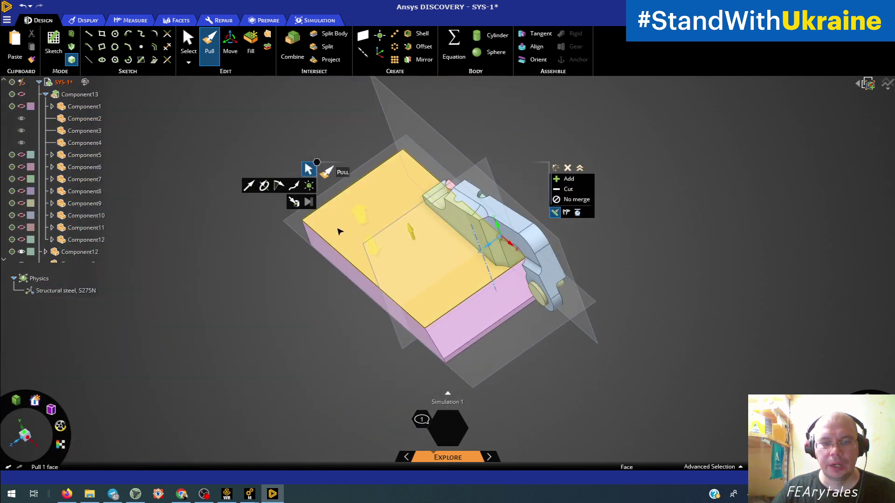
pyautogui.press('Escape')
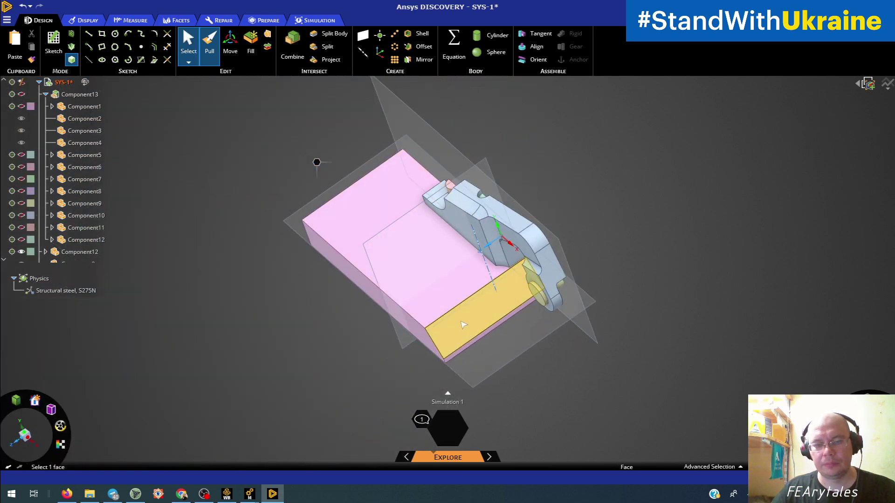
# Step: Hide the outer plate body and inspect the inner blocks underneath it
pyautogui.click(464, 324)
pyautogui.rightClick(463, 324)
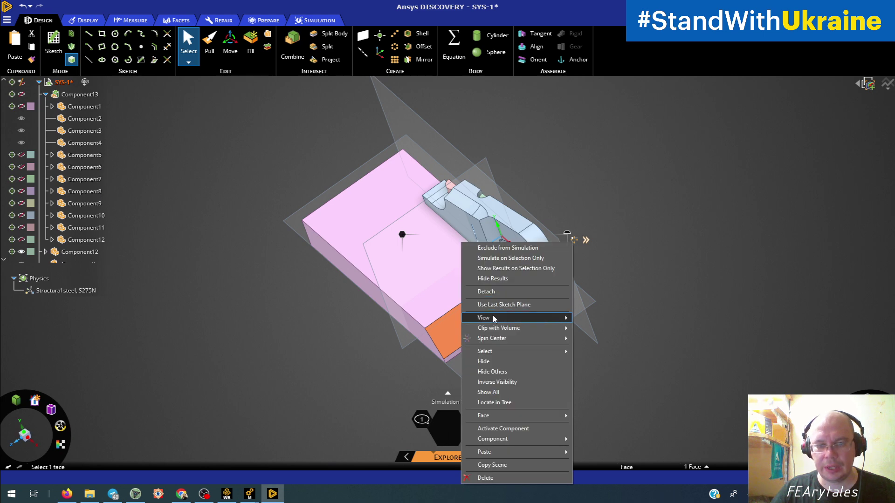
pyautogui.click(490, 363)
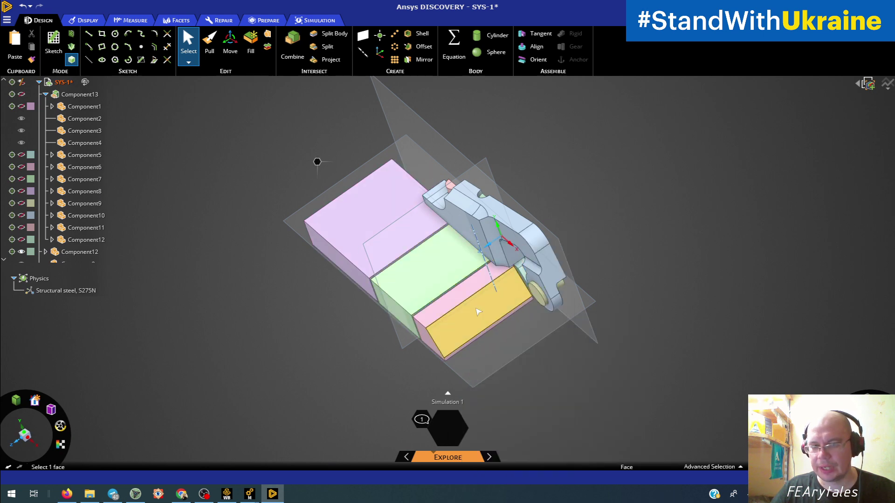
pyautogui.moveTo(436, 315); pyautogui.dragTo(465, 282, button='middle')
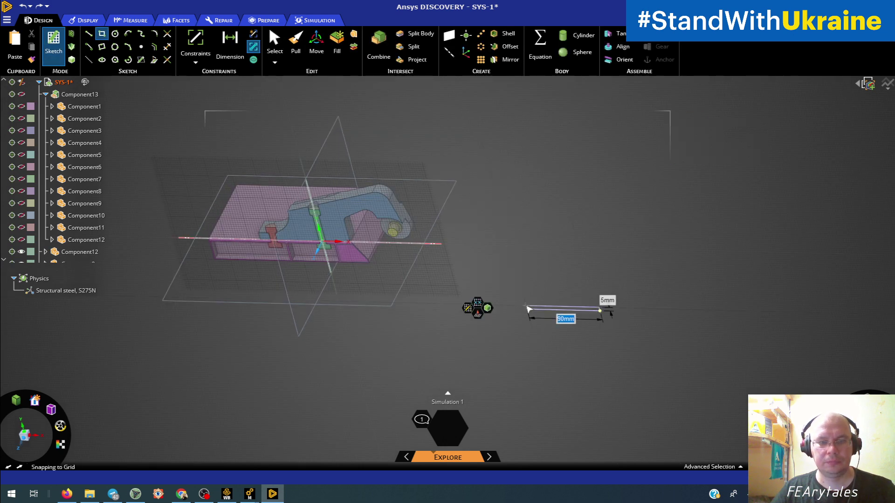
pyautogui.scroll(-7, 72, 242)
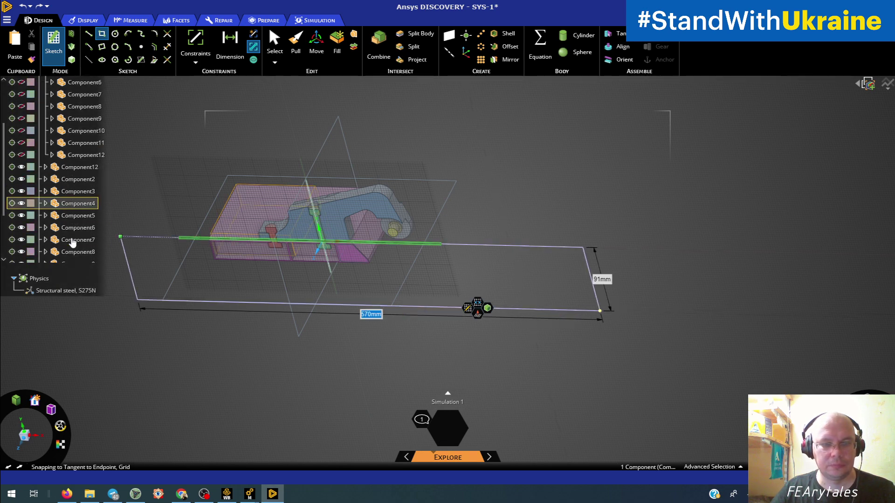
pyautogui.write("'")
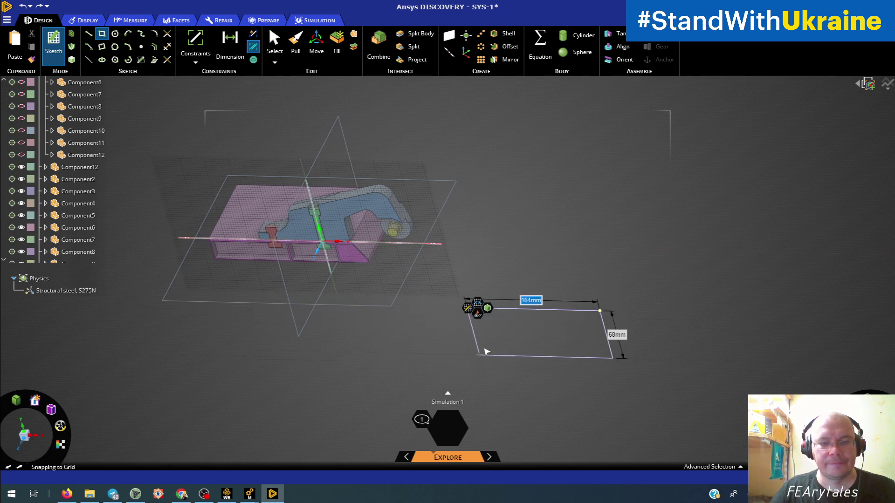
pyautogui.click(484, 355)
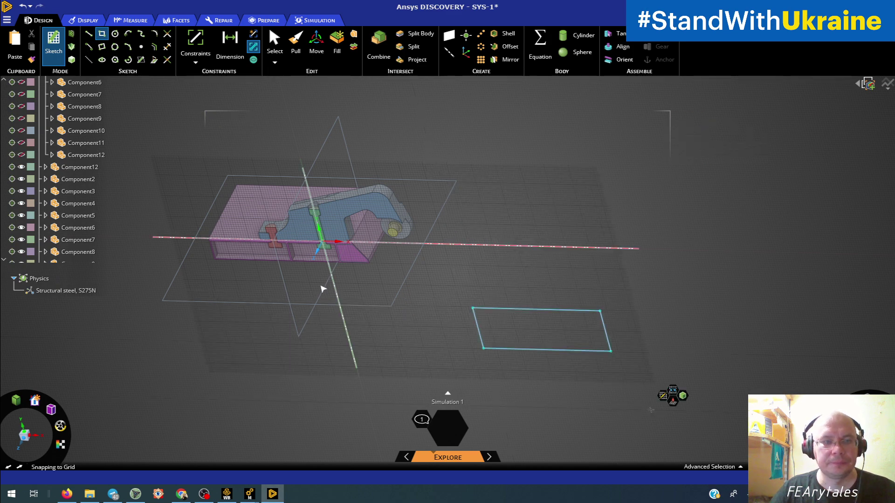
pyautogui.hotkey('ctrl', 'z')
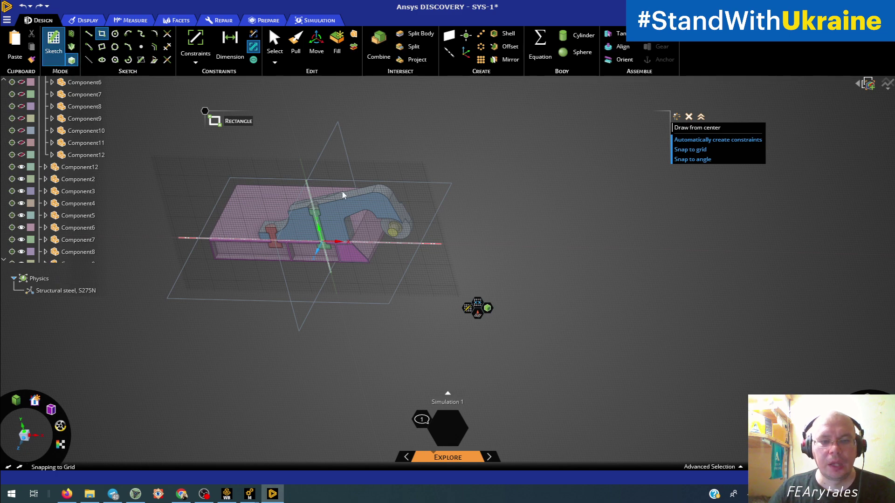
# Step: Split the plate, bracket, bolt and pin bodies, using the upright plane along the bracket as the cutter
pyautogui.press('p')
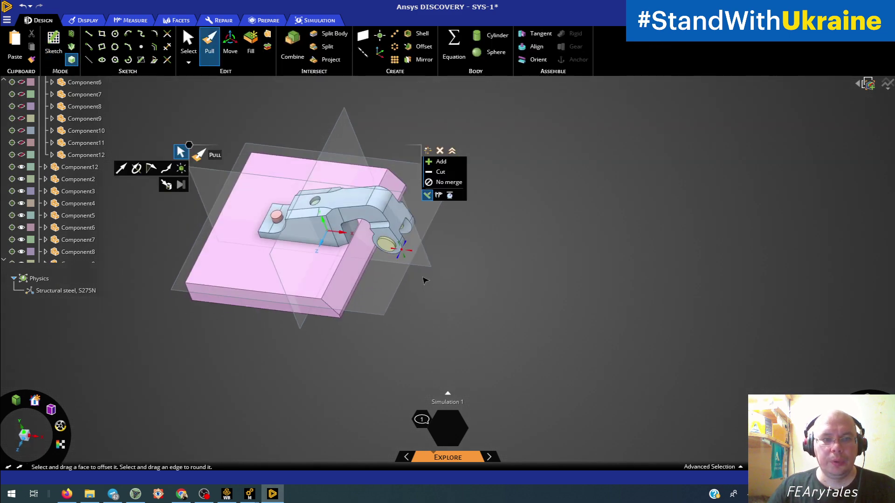
pyautogui.click(330, 33)
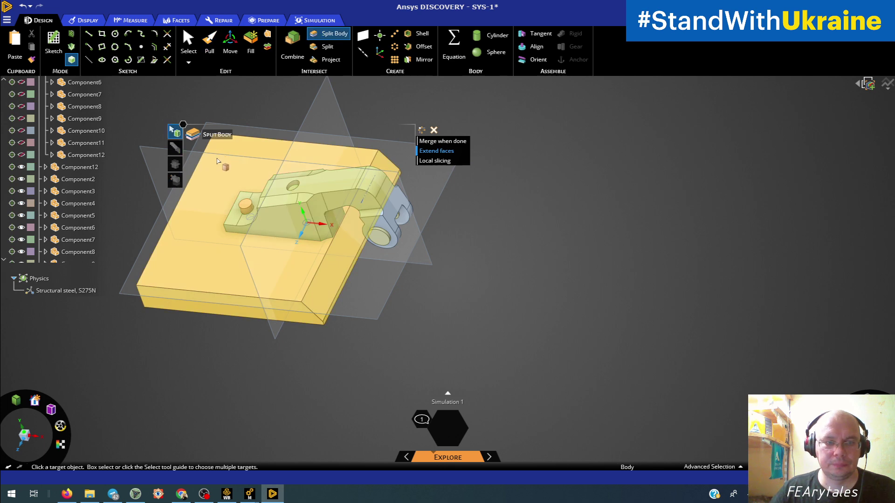
pyautogui.click(216, 160)
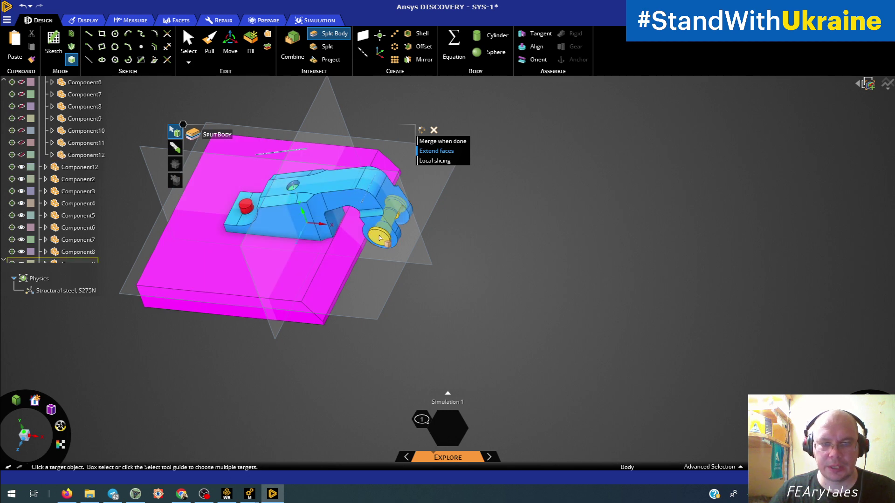
pyautogui.click(376, 240)
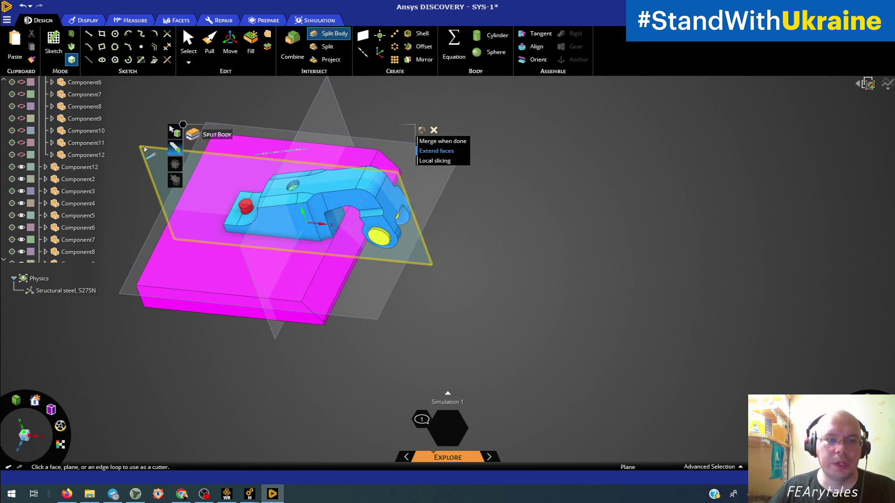
pyautogui.click(144, 146)
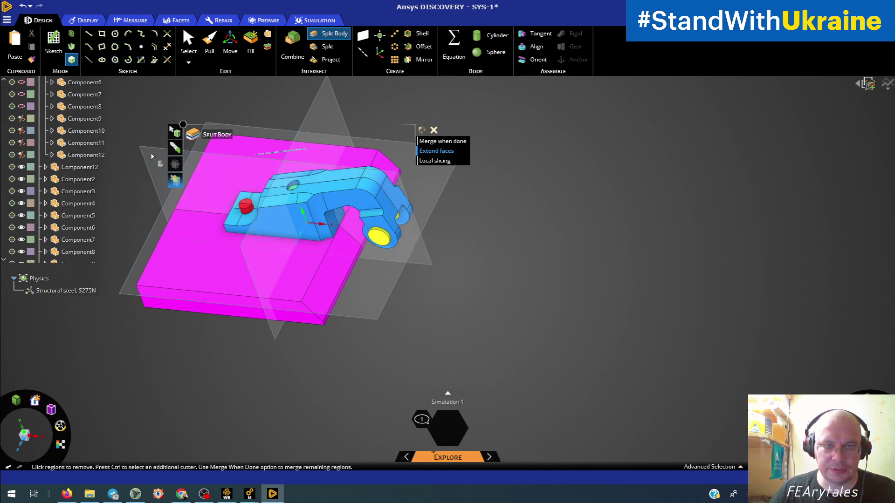
# Step: Remove the split halves of the bracket, bolts, pin and outer plate on the far side of the cutting plane
pyautogui.moveTo(152, 157); pyautogui.dragTo(154, 203, button='middle')
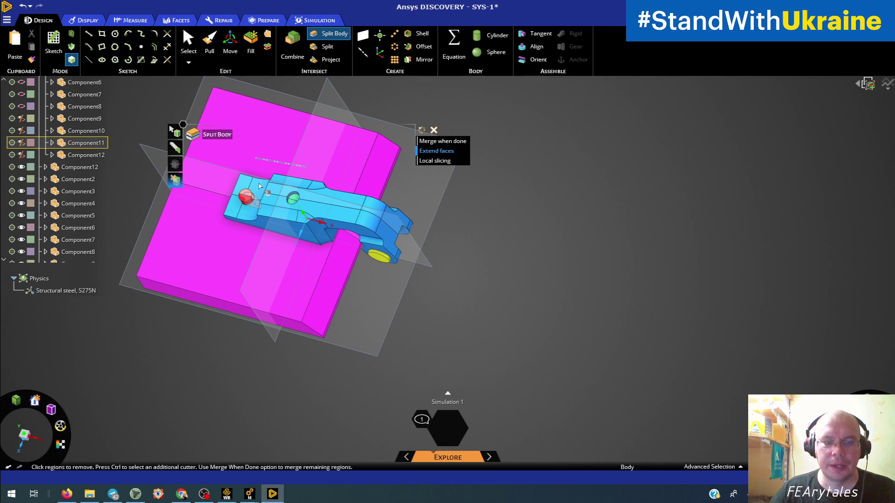
pyautogui.click(294, 199)
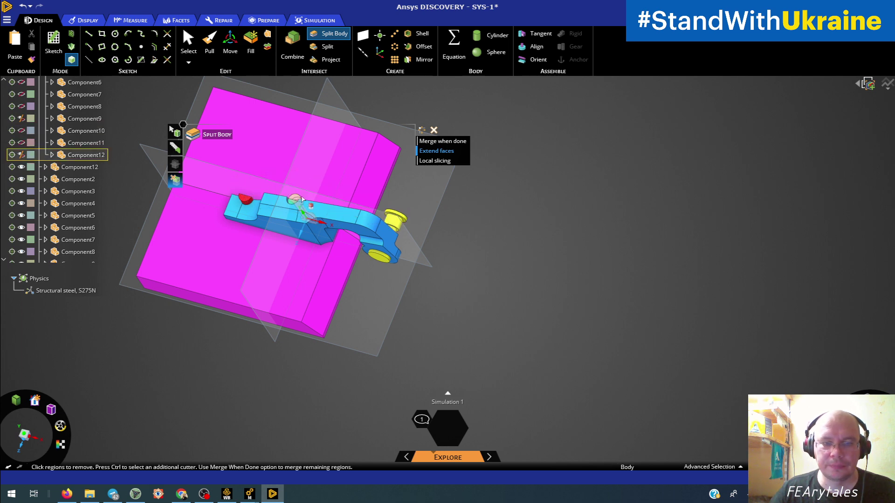
pyautogui.click(397, 219)
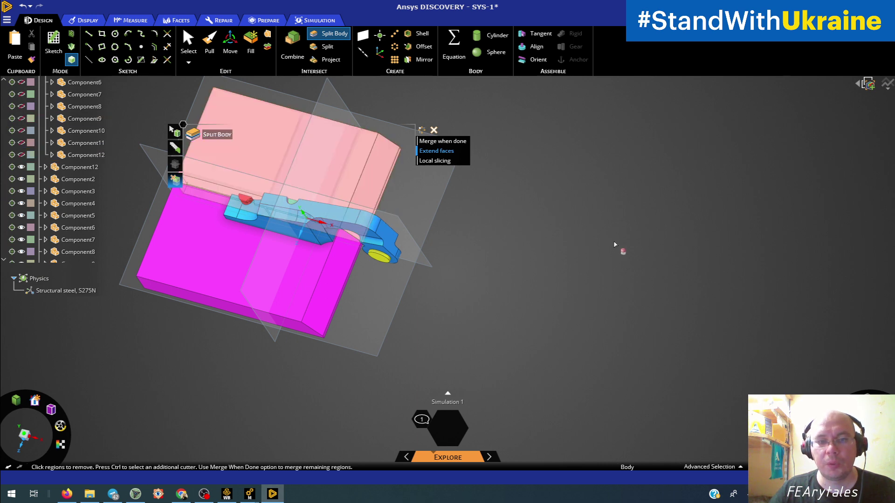
pyautogui.moveTo(619, 249); pyautogui.dragTo(585, 330, button='middle')
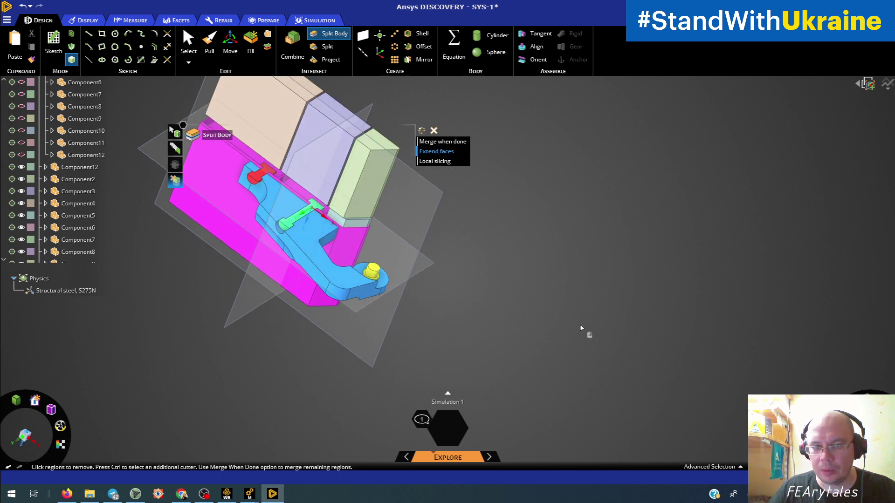
pyautogui.moveTo(495, 219); pyautogui.dragTo(550, 258, button='middle')
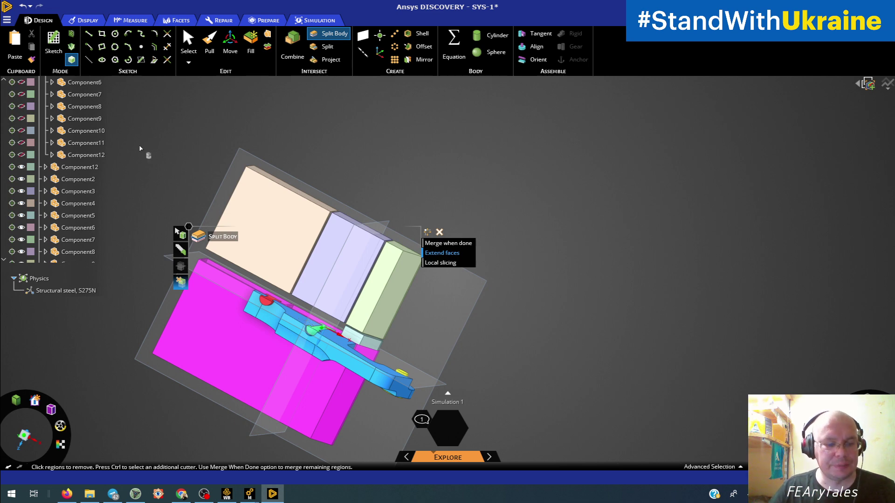
pyautogui.press('Escape')
# Step: Delete the twelve half-symmetry components that sit outside Component13
pyautogui.click(88, 167)
pyautogui.scroll(-2, 87, 169)
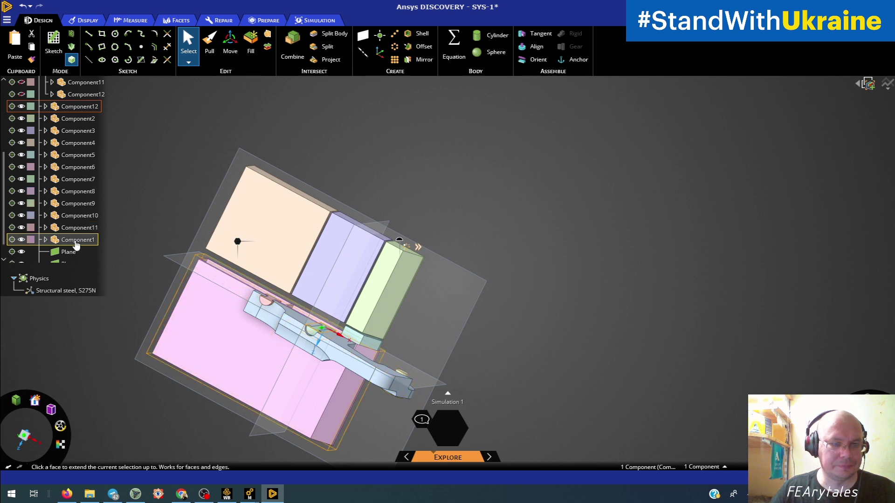
pyautogui.keyDown('shift'); pyautogui.click(75, 240); pyautogui.keyUp('shift')
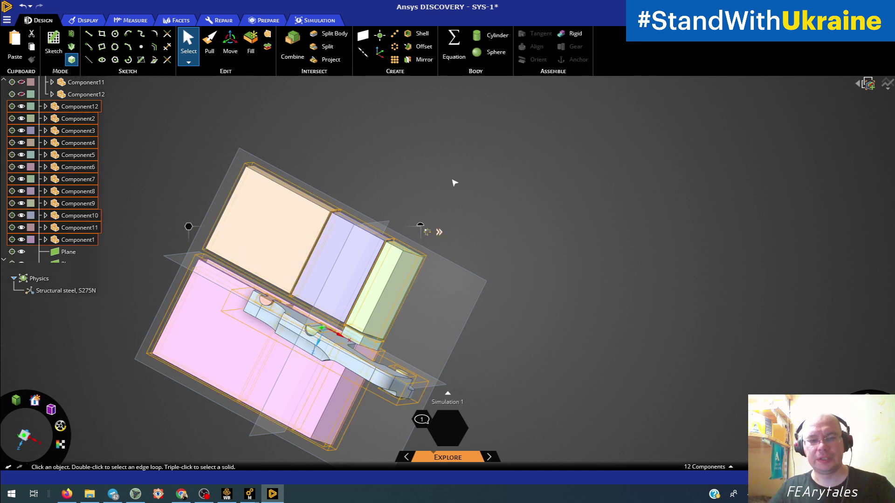
pyautogui.hotkey('ctrl', 'h')
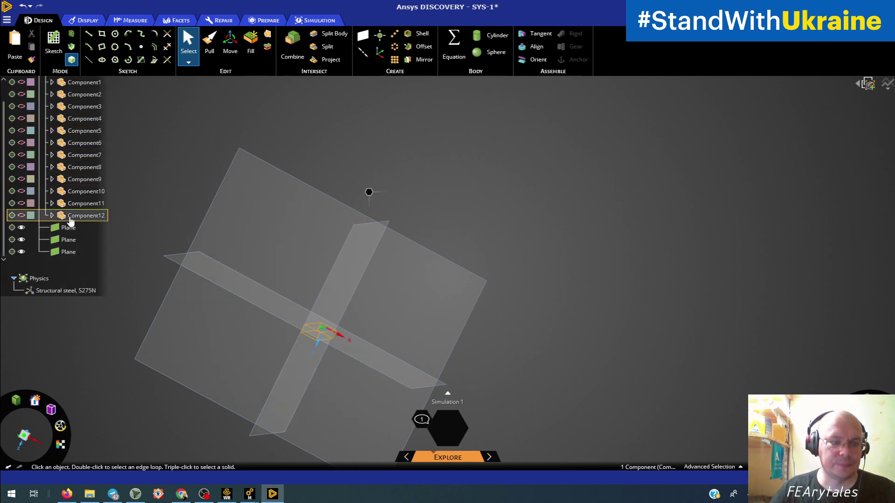
# Step: Show Component13 with its nested components and inspect its plate blocks and bracket
pyautogui.scroll(1, 70, 221)
pyautogui.click(70, 107)
pyautogui.click(19, 95)
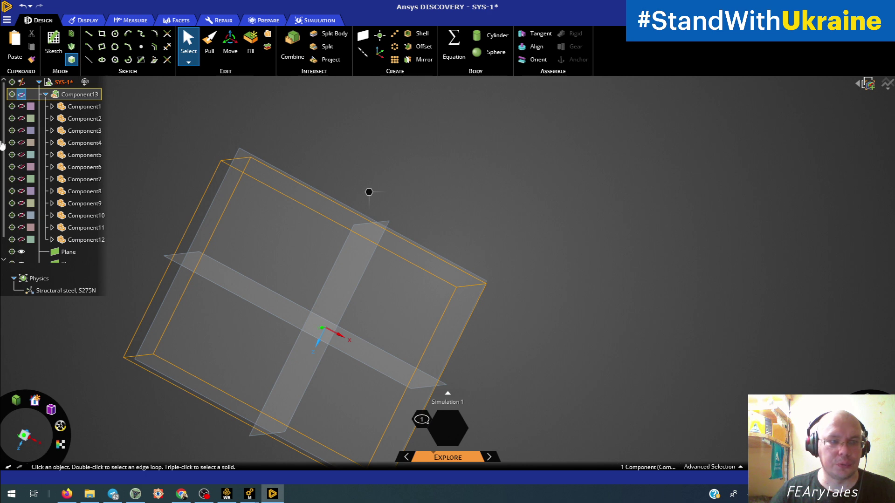
pyautogui.click(22, 94)
pyautogui.press('Down')
pyautogui.press('Down')
pyautogui.press('Down')
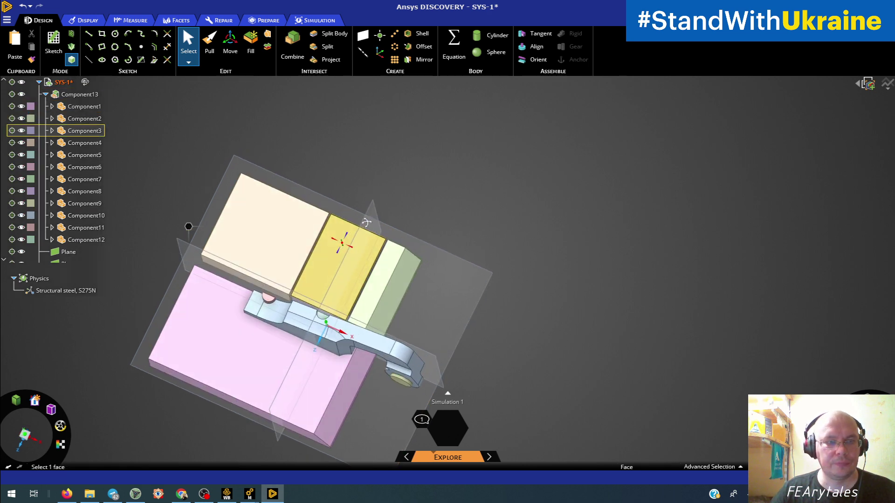
pyautogui.press('Escape')
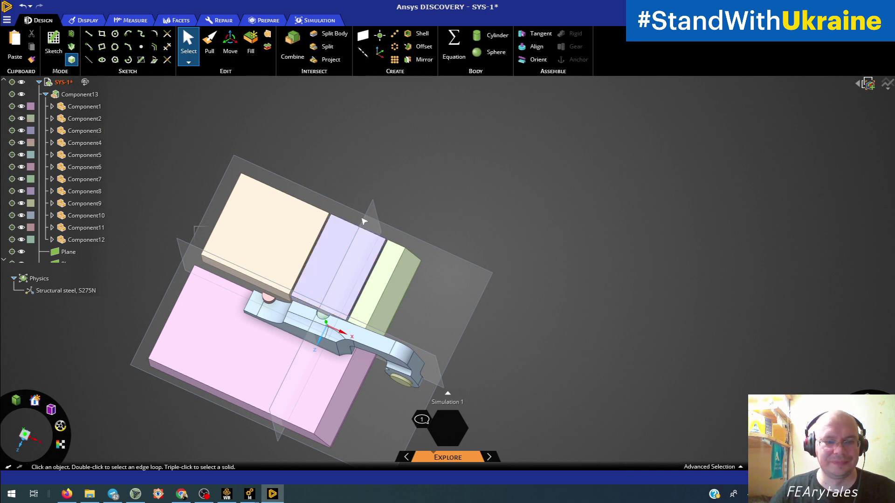
# Step: Undo the deletion, body splitting and component copying back to the original twelve ungrouped full components
pyautogui.hotkey('ctrl', 'z')
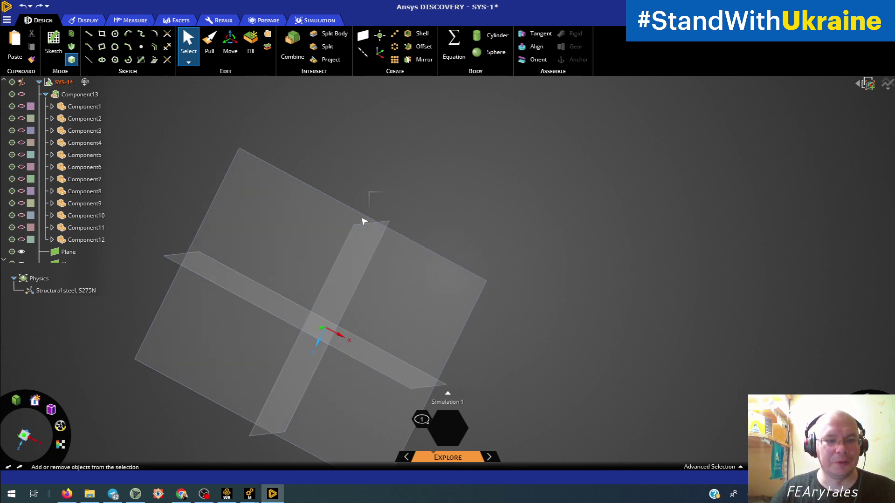
pyautogui.hotkey('ctrl', 'z')
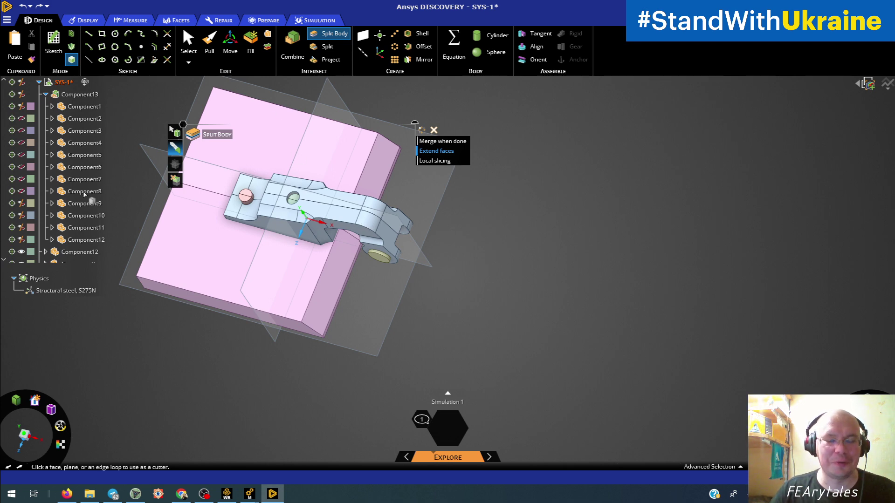
pyautogui.hotkey('ctrl', 'z')
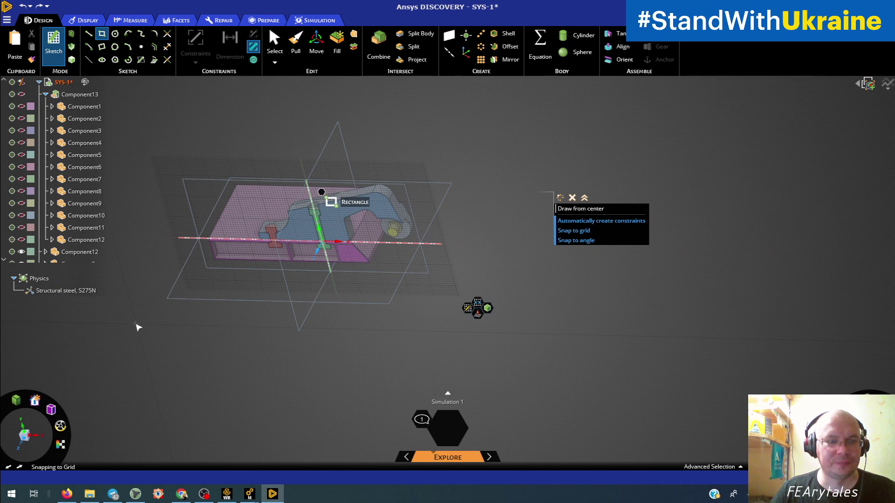
pyautogui.hotkey('ctrl', 'z')
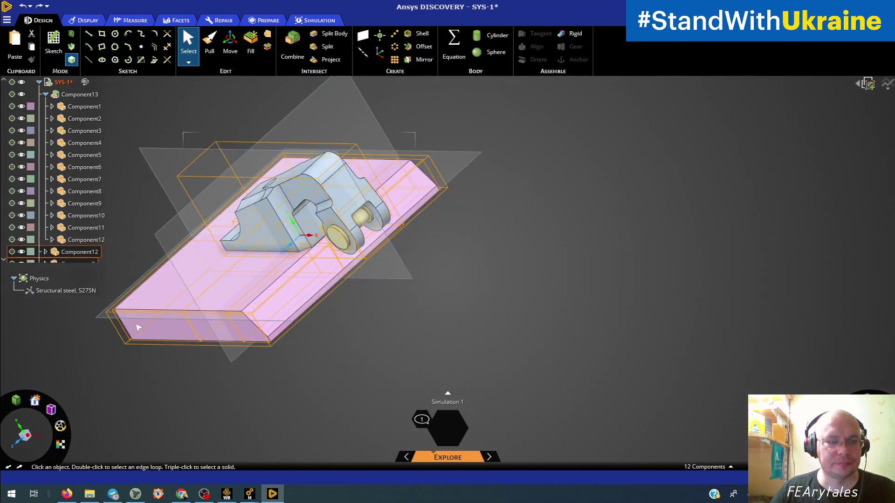
pyautogui.hotkey('ctrl', 'z')
pyautogui.press('ctrl')
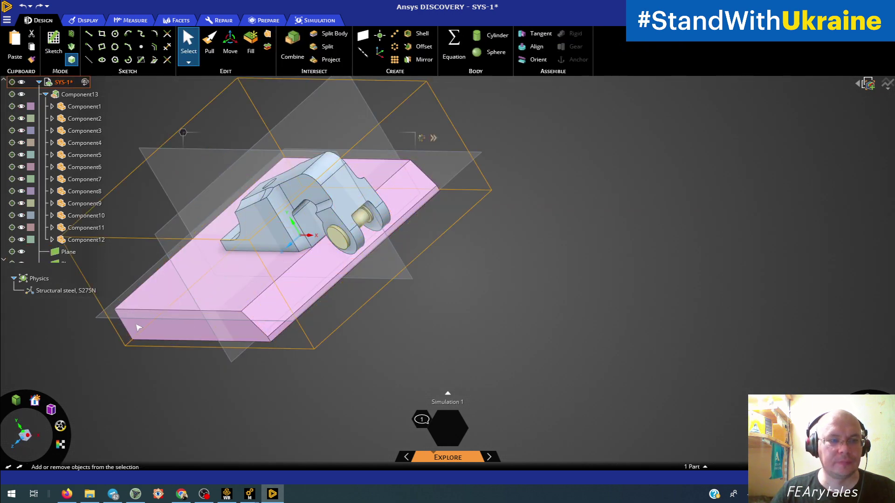
pyautogui.hotkey('ctrl', 'z')
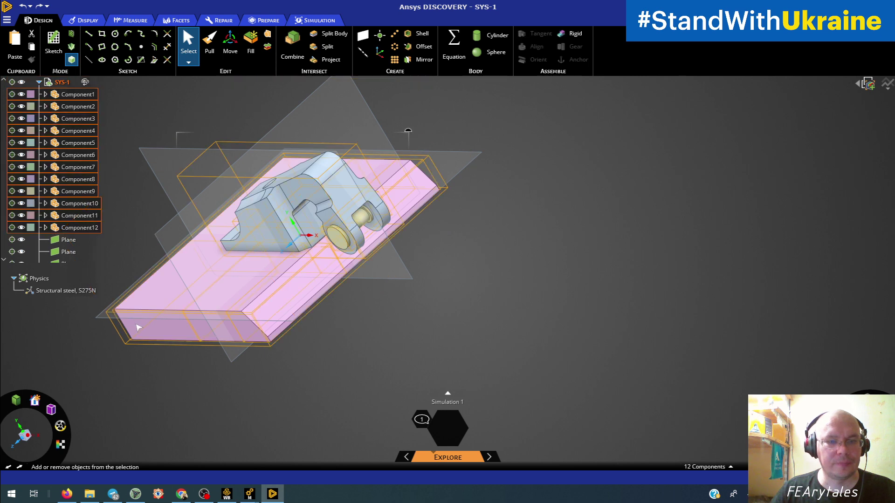
pyautogui.click(524, 301)
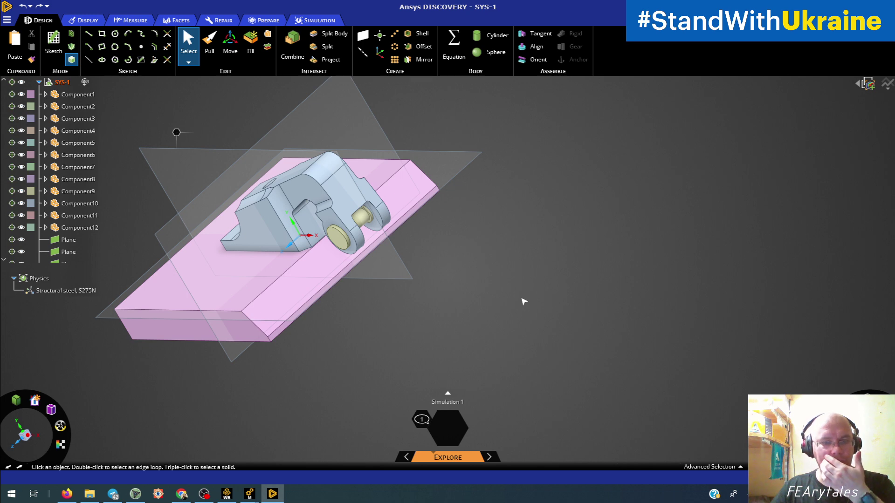
# Step: Move the short bolt, bracket, long bolt and axle pin together into one new component
pyautogui.moveTo(328, 297); pyautogui.dragTo(332, 338, button='middle')
pyautogui.click(353, 213)
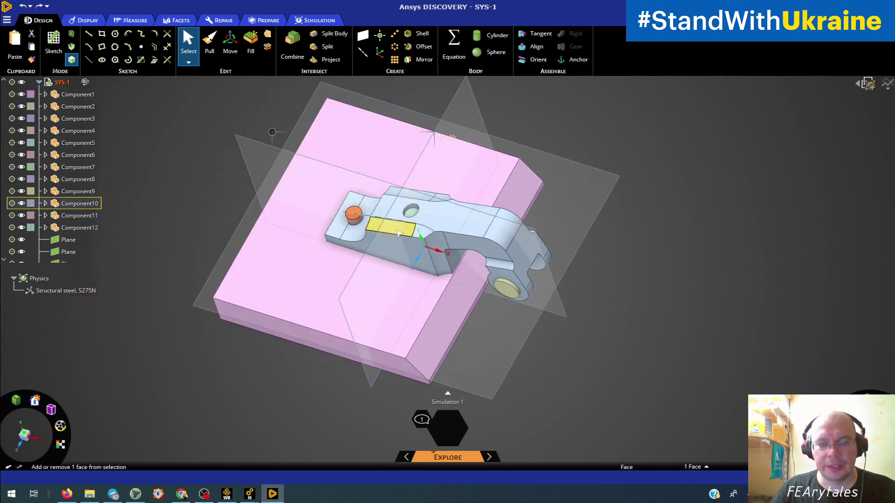
pyautogui.keyDown('ctrl'); pyautogui.click(412, 226); pyautogui.keyUp('ctrl')
pyautogui.keyDown('ctrl'); pyautogui.click(413, 214); pyautogui.keyUp('ctrl')
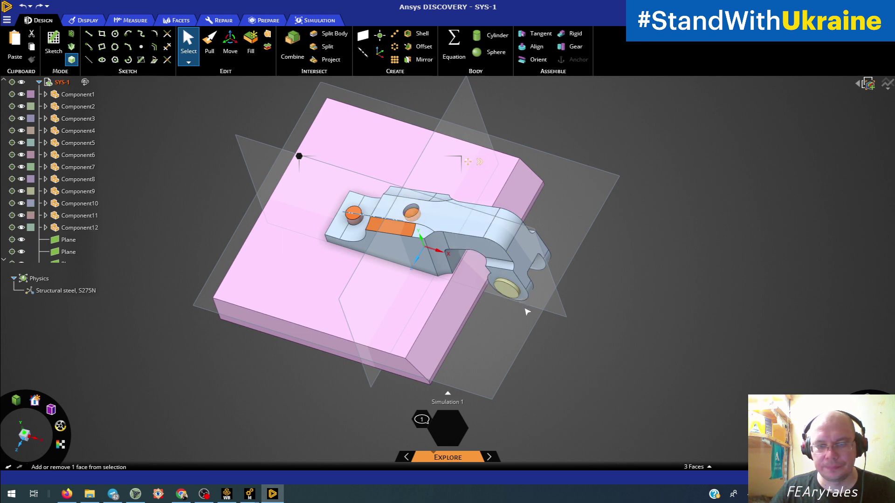
pyautogui.keyDown('ctrl'); pyautogui.click(512, 292); pyautogui.keyUp('ctrl')
pyautogui.rightClick(515, 297)
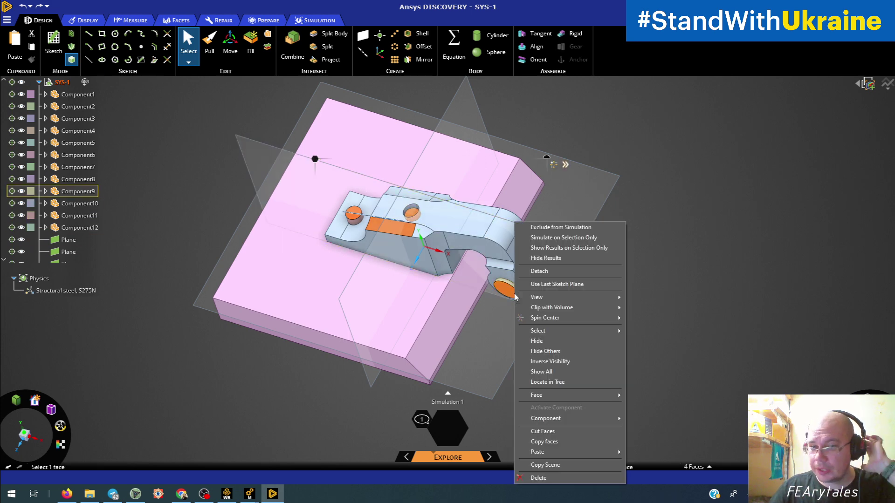
pyautogui.moveTo(573, 454)
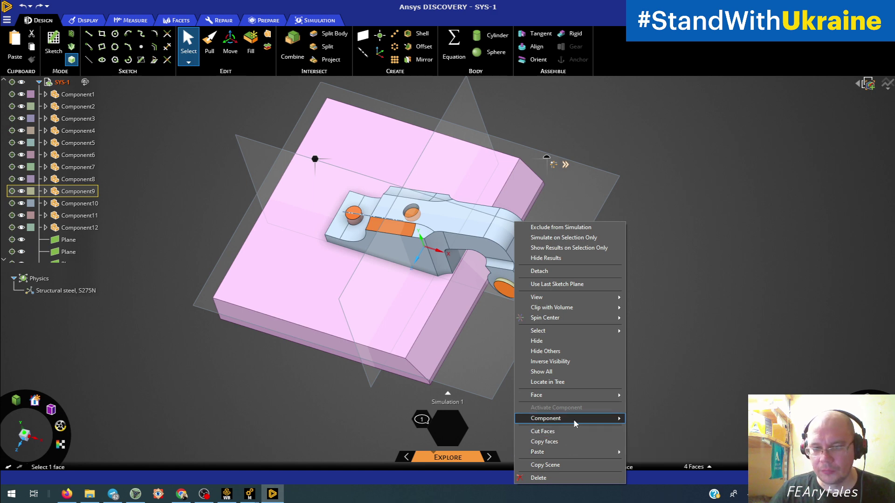
pyautogui.moveTo(576, 421)
pyautogui.click(667, 430)
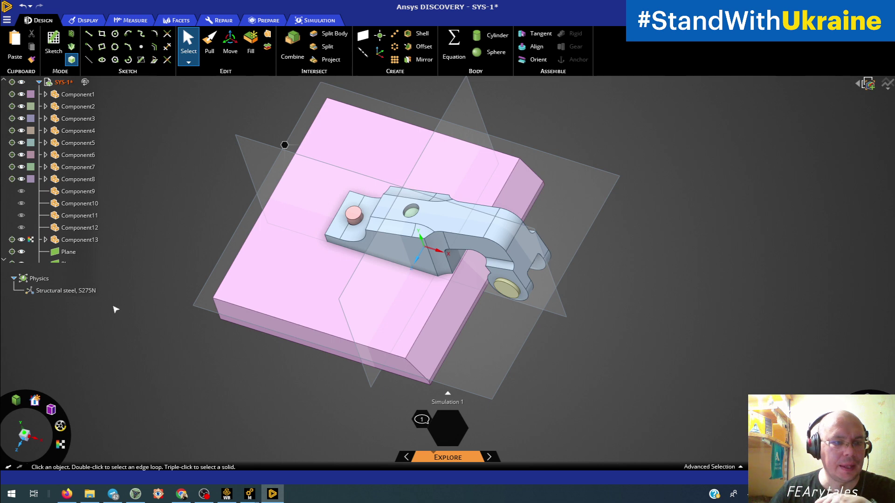
# Step: Hide Component13 and delete the emptied Component9 through Component12
pyautogui.click(35, 240)
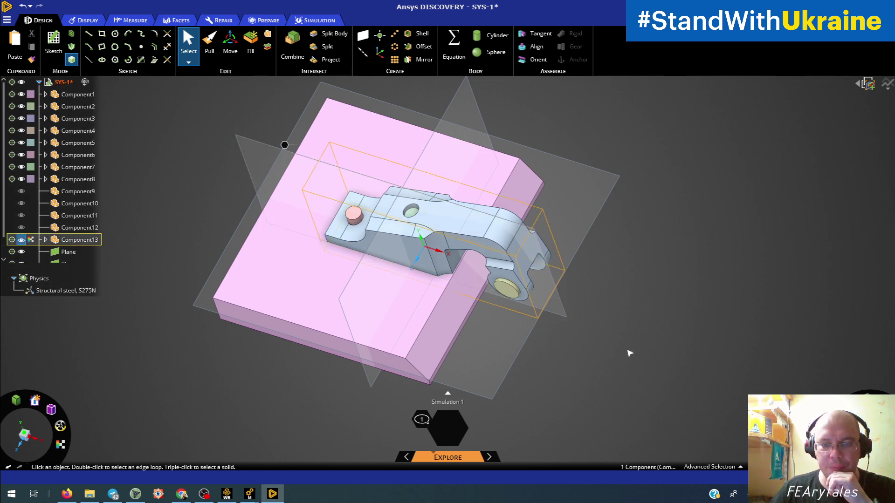
pyautogui.hotkey('ctrl', 'h')
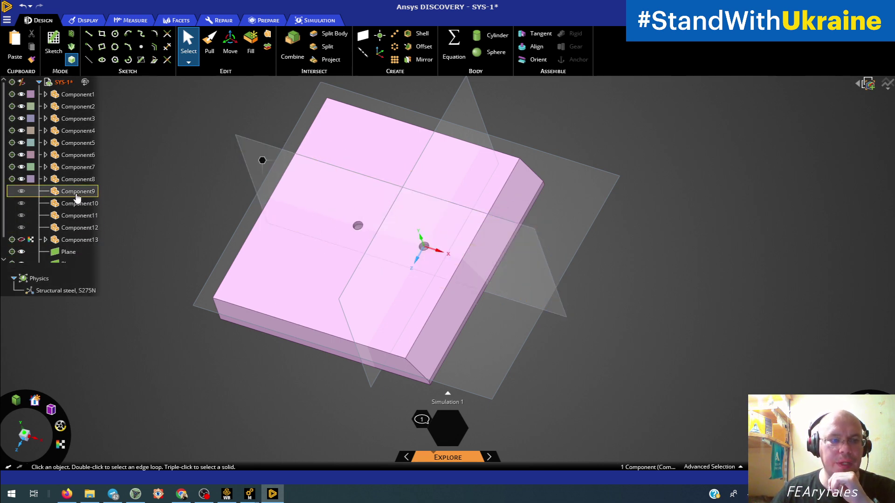
pyautogui.click(70, 229)
pyautogui.keyDown('shift'); pyautogui.click(68, 229); pyautogui.keyUp('shift')
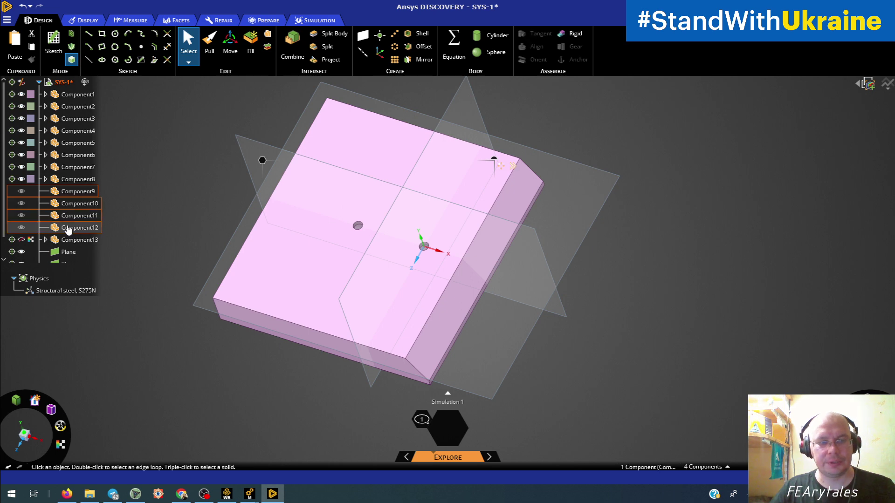
pyautogui.press('Delete')
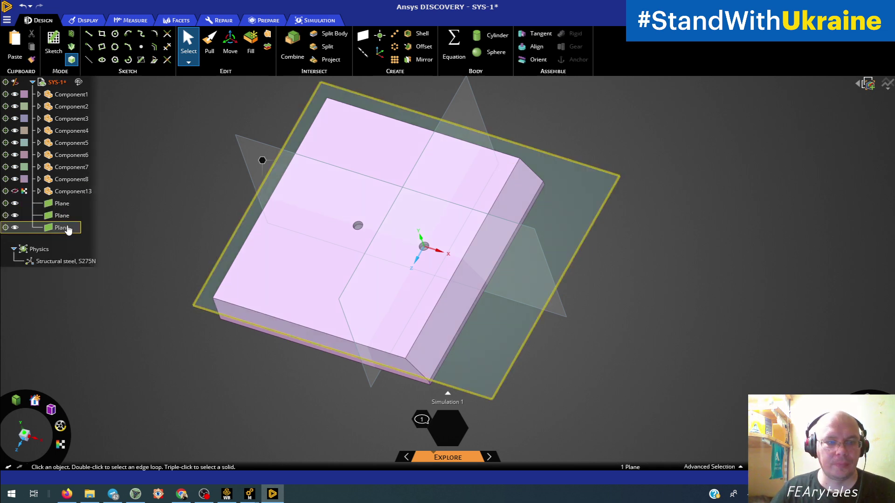
# Step: Hide the outer plate Component1 and move the seven inner blocks together into one new component
pyautogui.click(15, 95)
pyautogui.click(15, 95)
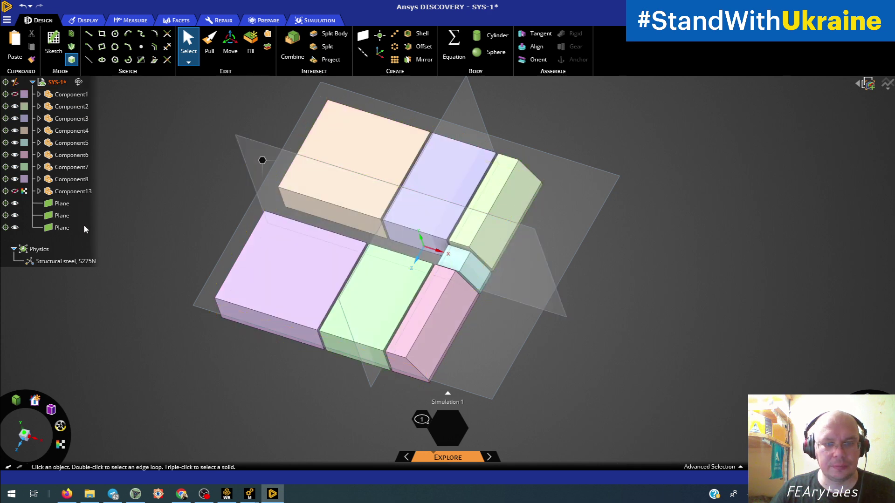
pyautogui.click(313, 289)
pyautogui.keyDown('ctrl'); pyautogui.click(375, 298); pyautogui.keyUp('ctrl')
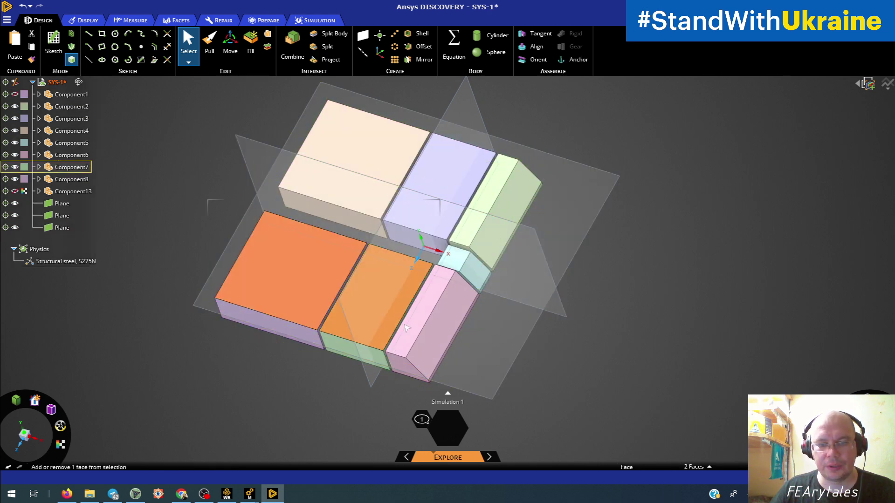
pyautogui.keyDown('ctrl'); pyautogui.click(420, 307); pyautogui.keyUp('ctrl')
pyautogui.keyDown('ctrl'); pyautogui.click(471, 275); pyautogui.keyUp('ctrl')
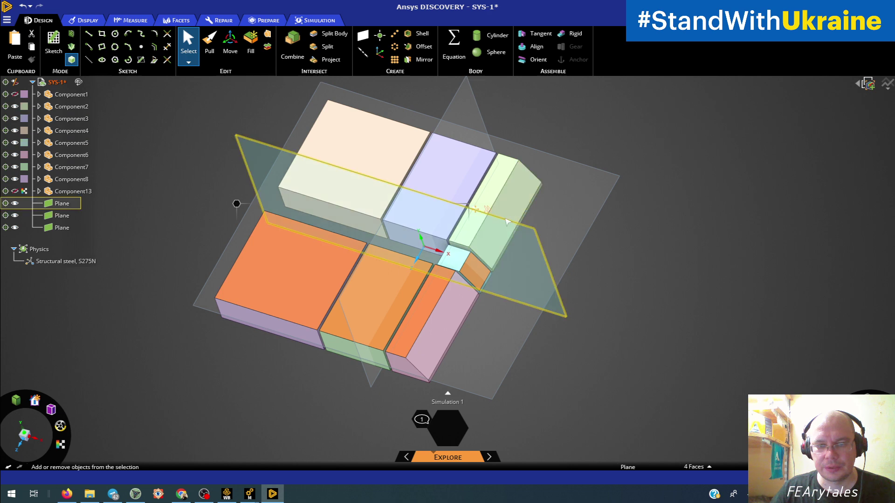
pyautogui.keyDown('ctrl'); pyautogui.click(508, 223); pyautogui.keyUp('ctrl')
pyautogui.keyDown('ctrl'); pyautogui.click(508, 222); pyautogui.keyUp('ctrl')
pyautogui.keyDown('ctrl'); pyautogui.click(509, 192); pyautogui.keyUp('ctrl')
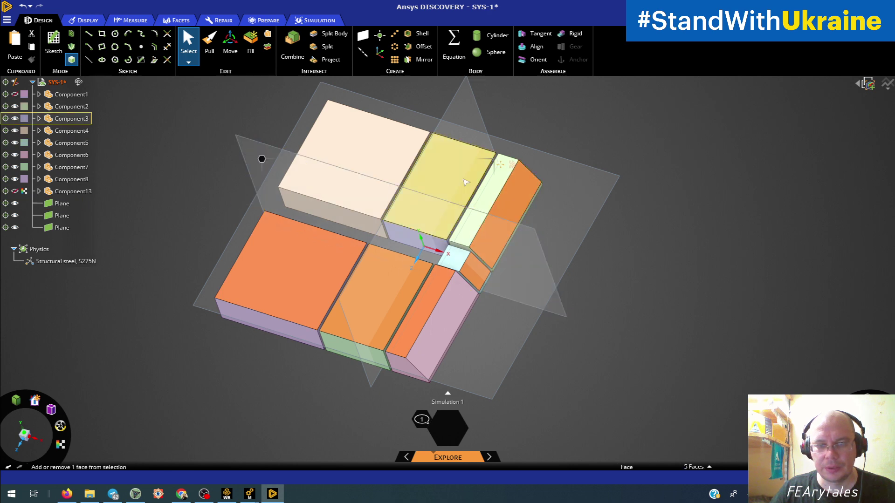
pyautogui.keyDown('ctrl'); pyautogui.click(461, 180); pyautogui.keyUp('ctrl')
pyautogui.keyDown('ctrl'); pyautogui.click(370, 154); pyautogui.keyUp('ctrl')
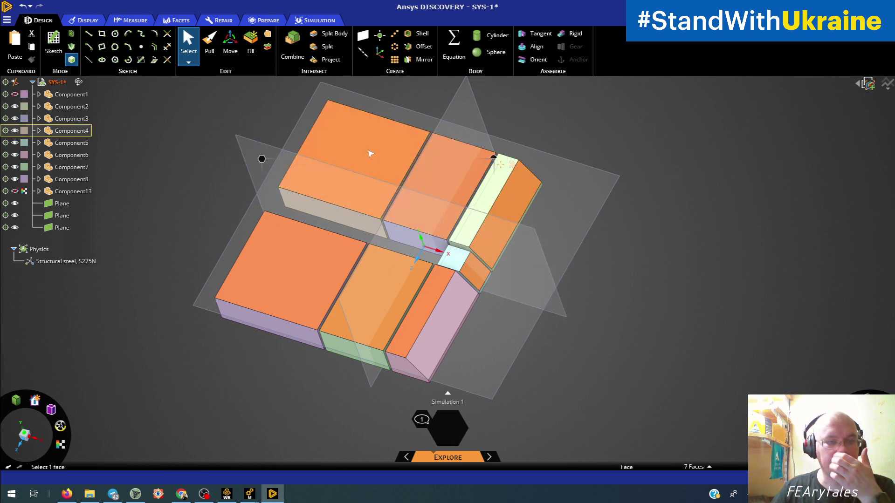
pyautogui.rightClick(370, 154)
pyautogui.moveTo(410, 349)
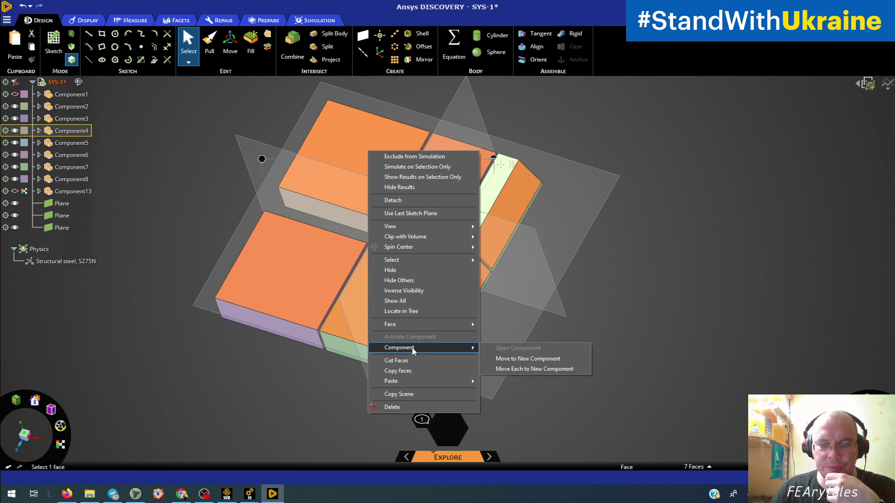
pyautogui.click(513, 359)
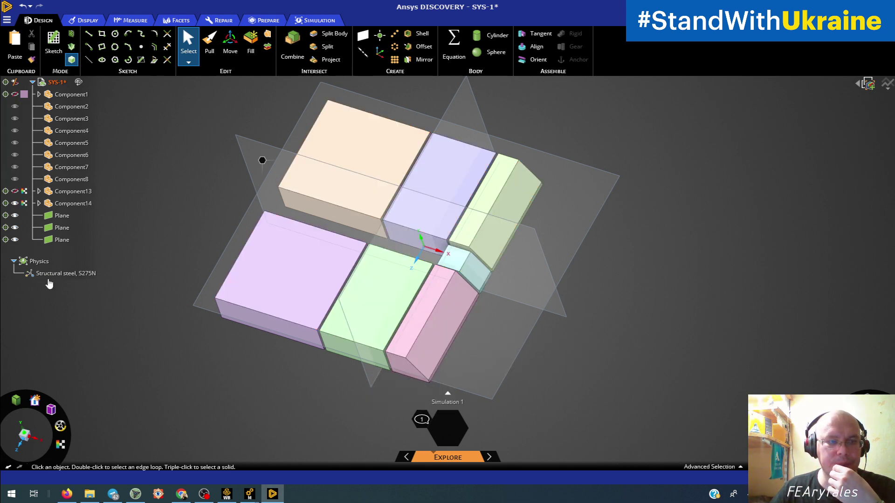
# Step: Delete the emptied Component2 through Component8
pyautogui.click(71, 107)
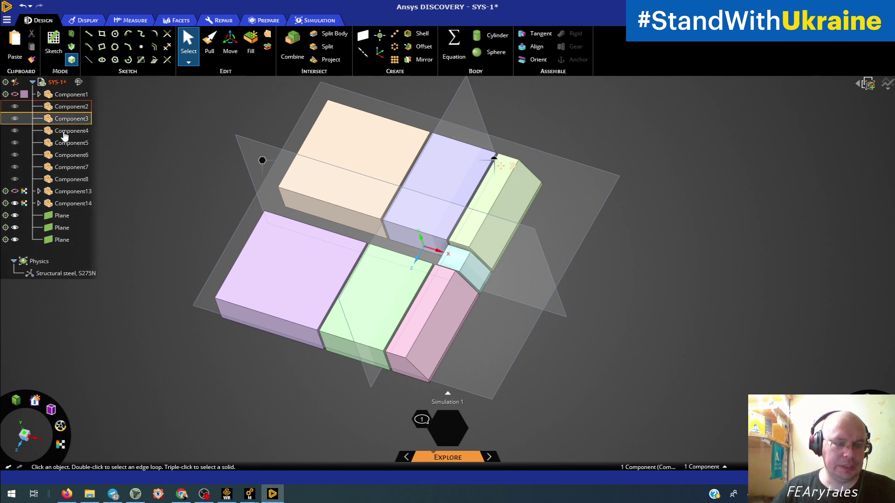
pyautogui.keyDown('shift'); pyautogui.click(63, 180); pyautogui.keyUp('shift')
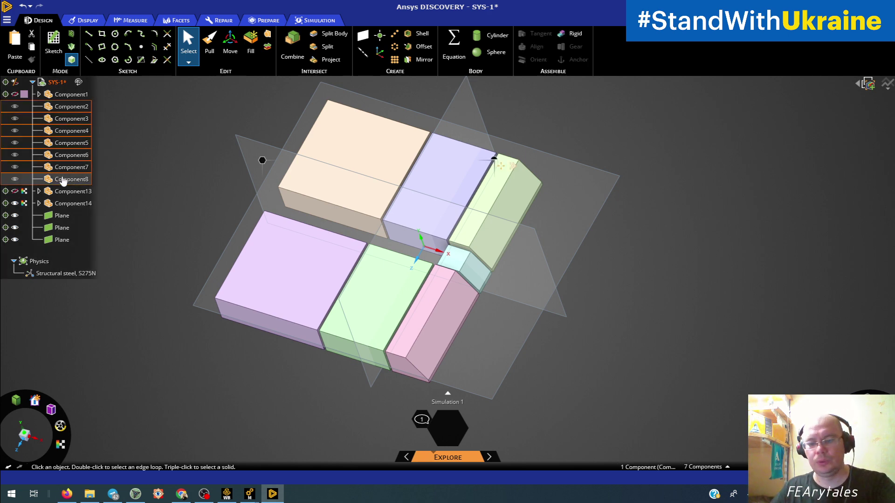
pyautogui.press('Delete')
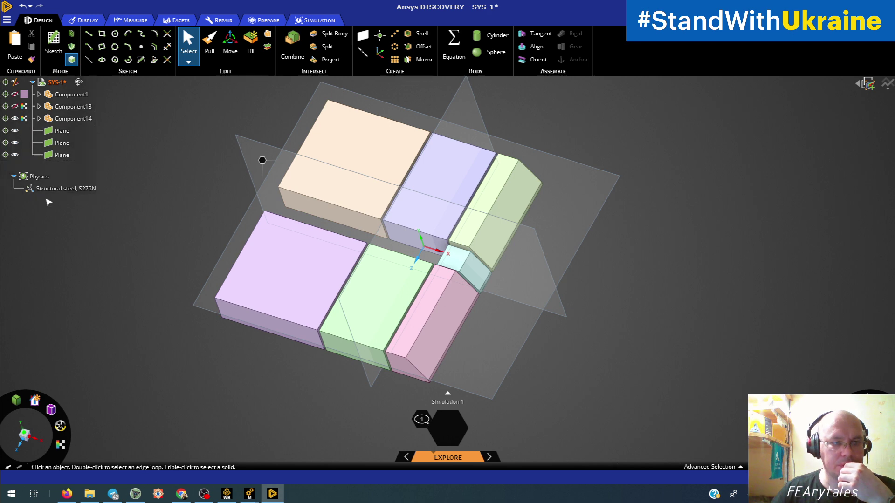
# Step: Expand Component1, Component13 and Component14 to examine the bodies they contain
pyautogui.click(41, 94)
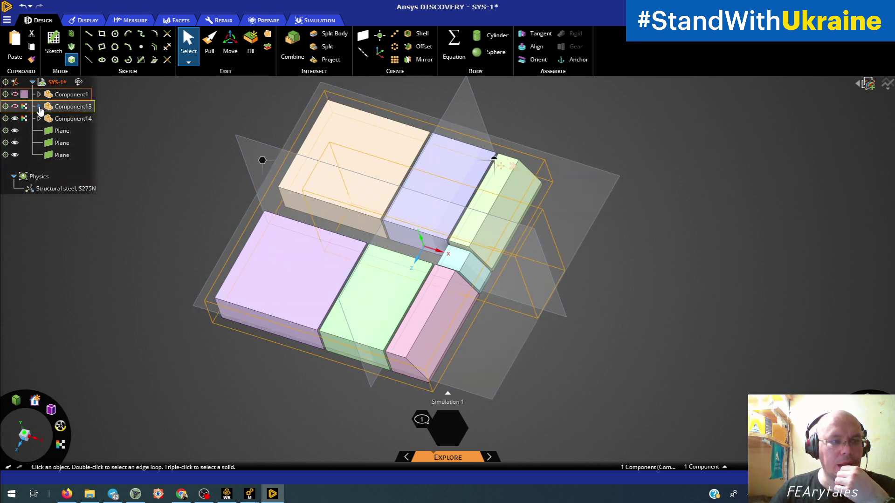
pyautogui.click(40, 106)
pyautogui.click(40, 94)
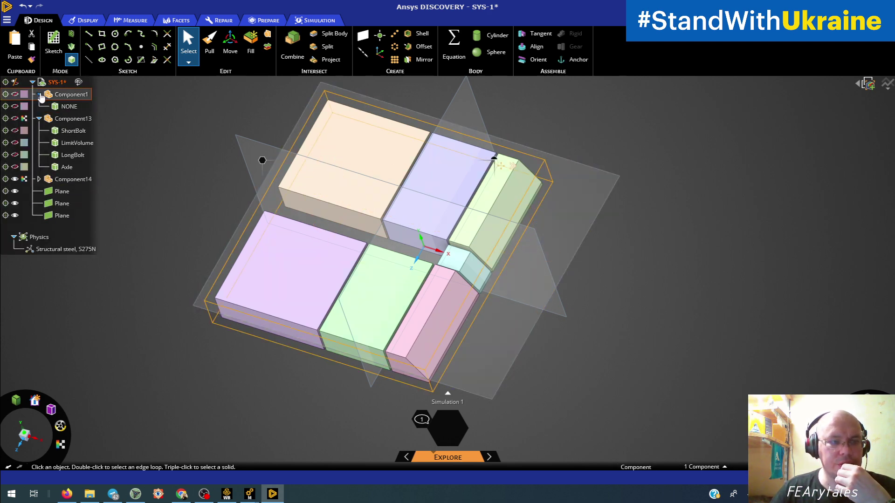
pyautogui.click(40, 180)
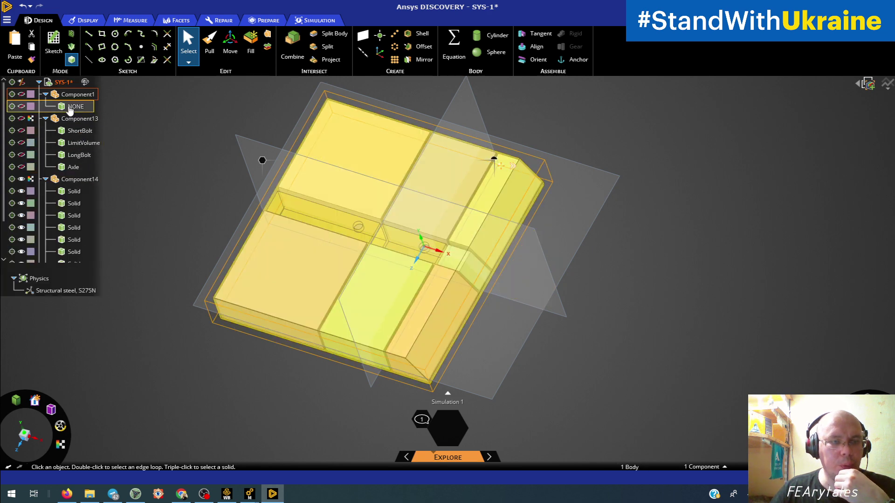
# Step: Move the outer plate body NONE from Component1 into Component14 and delete the emptied Component1
pyautogui.moveTo(69, 108); pyautogui.dragTo(77, 186)
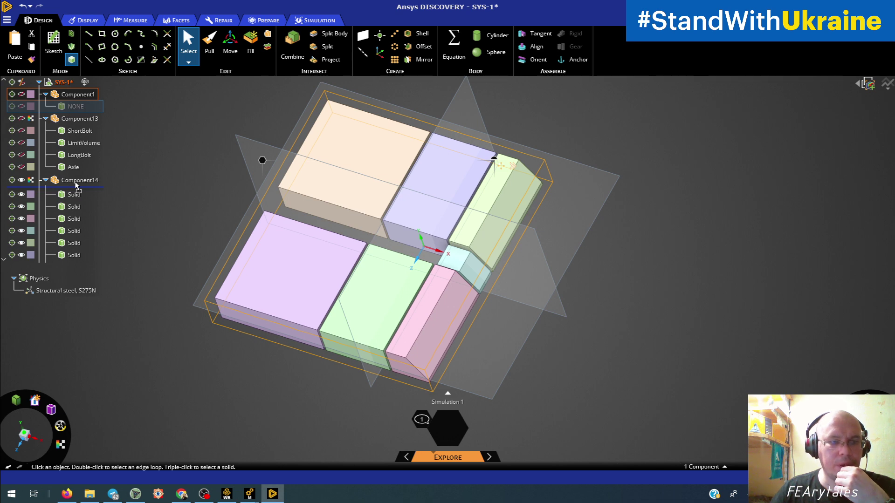
pyautogui.moveTo(76, 185); pyautogui.dragTo(77, 185)
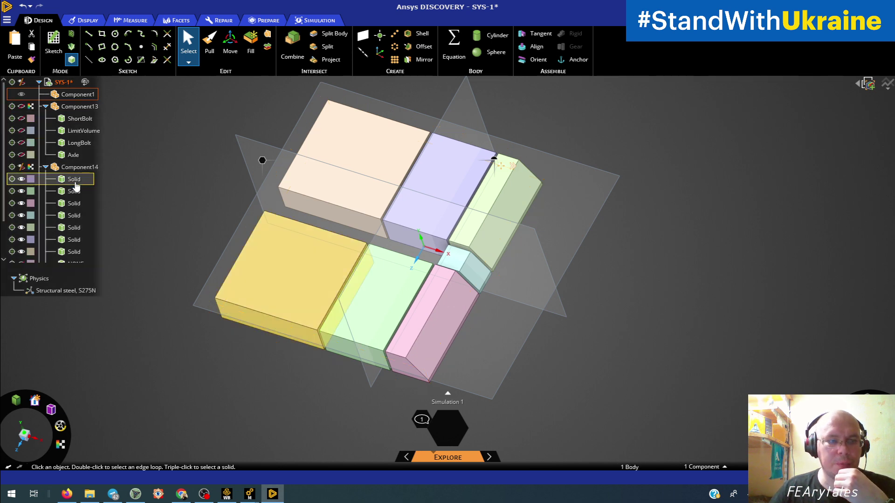
pyautogui.click(79, 95)
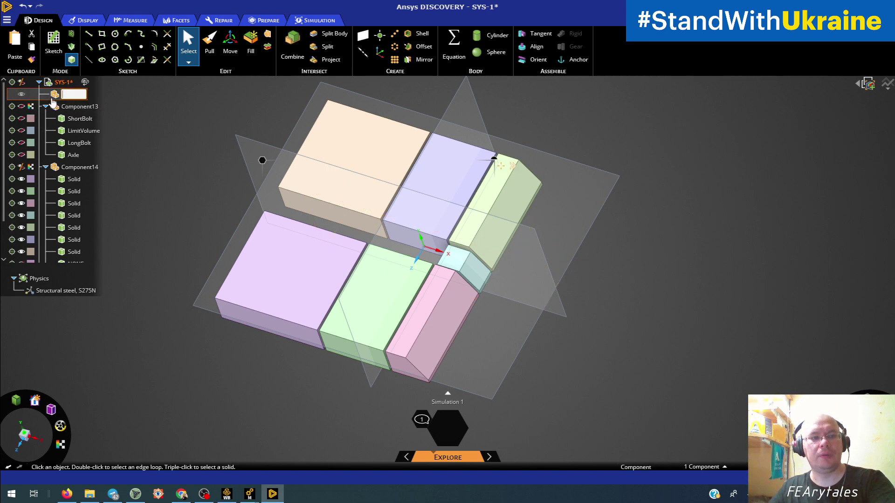
pyautogui.press('Return')
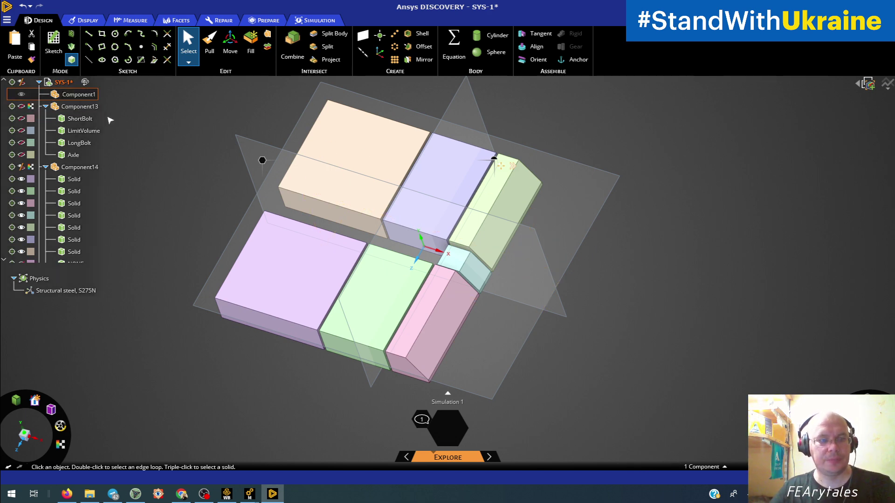
pyautogui.click(53, 95)
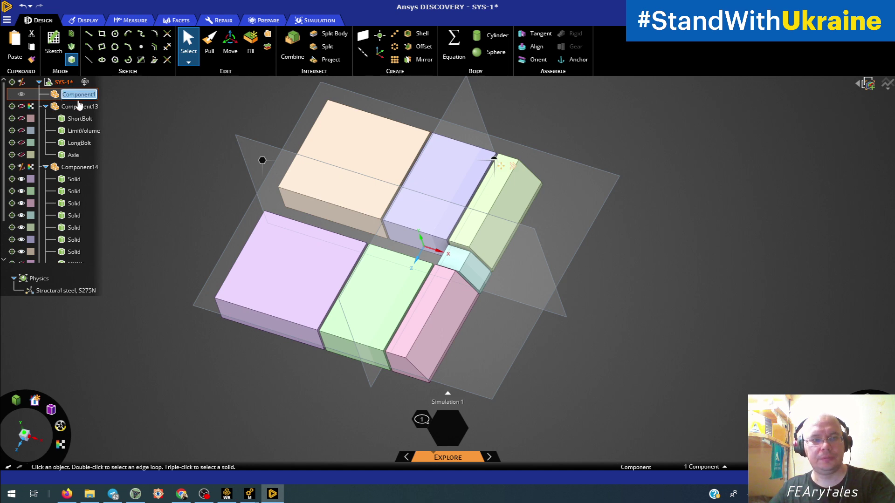
pyautogui.click(149, 112)
pyautogui.click(50, 97)
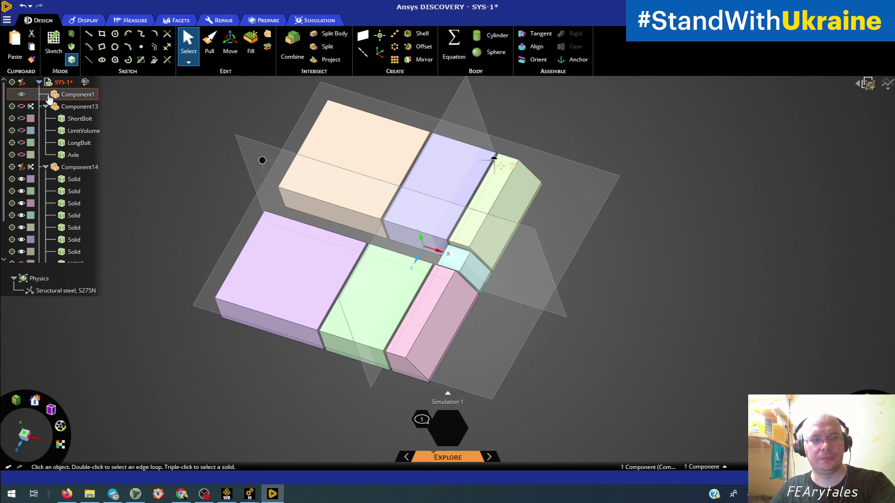
pyautogui.press('Delete')
# Step: Open Component14 as a separate component for editing
pyautogui.click(74, 154)
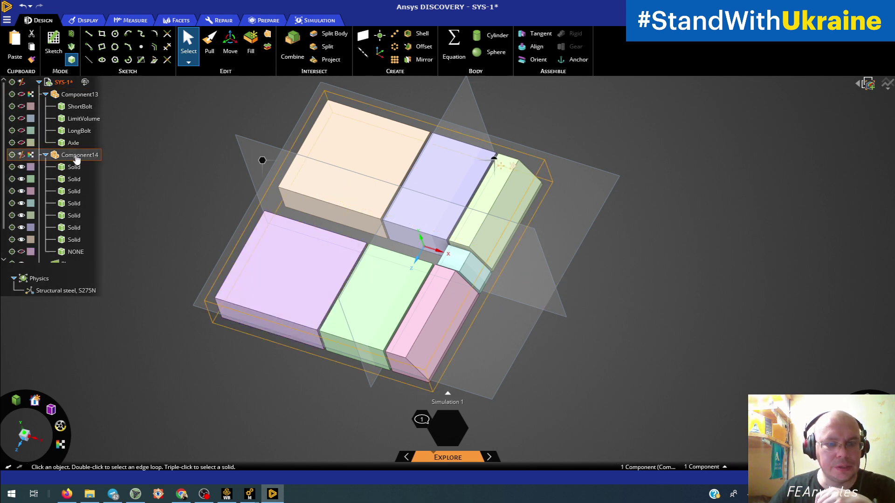
pyautogui.rightClick(77, 156)
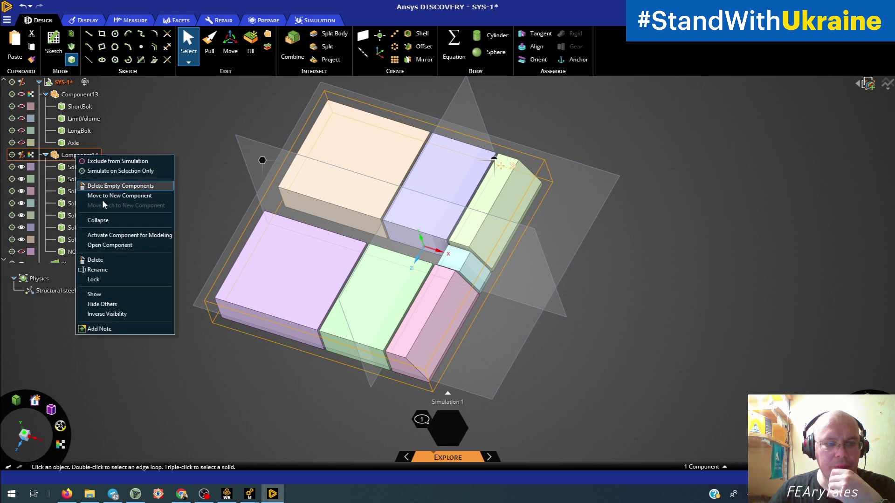
pyautogui.click(97, 245)
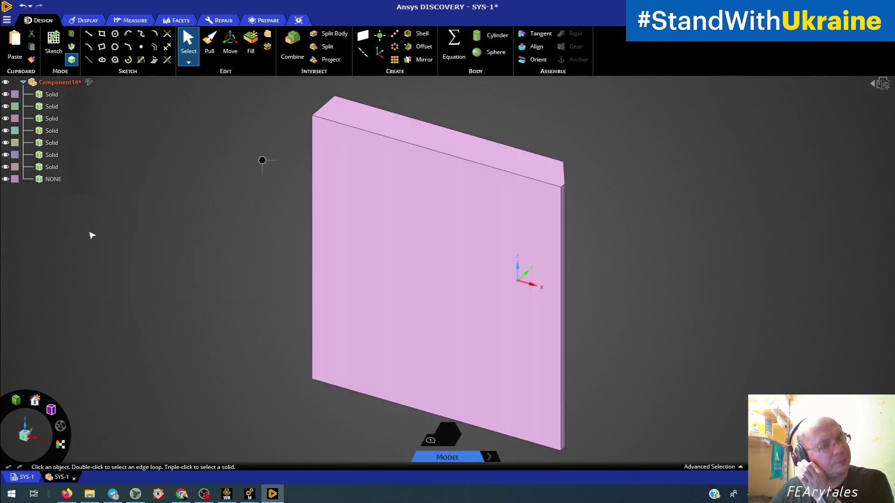
# Step: Hide the outer plate NONE to examine the inner blocks from several sides, and show it again
pyautogui.scroll(-5, 262, 204)
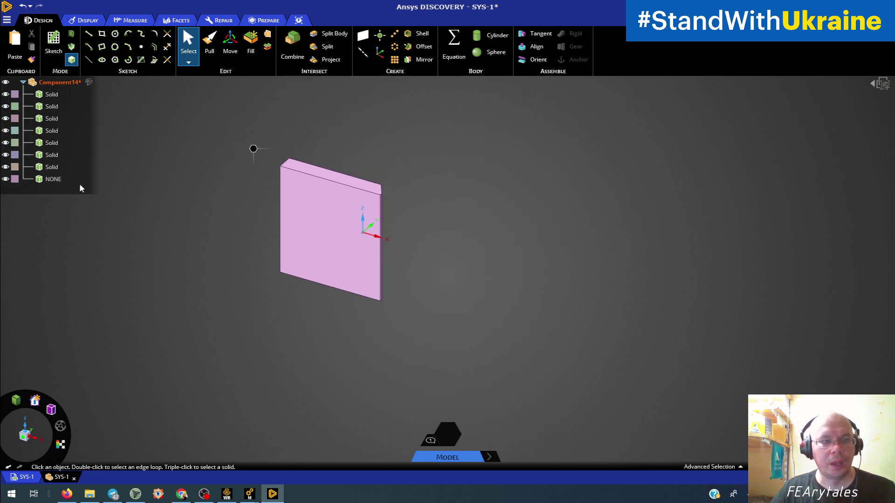
pyautogui.click(5, 182)
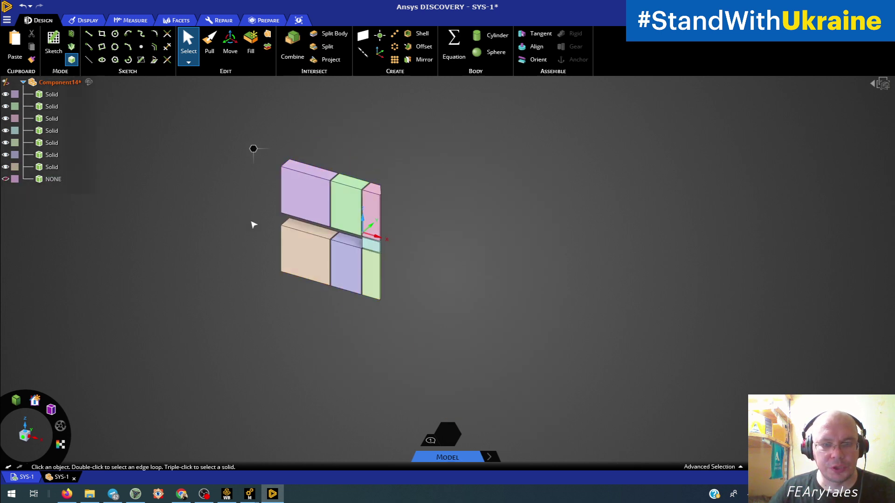
pyautogui.moveTo(251, 224); pyautogui.dragTo(3, 220, button='middle')
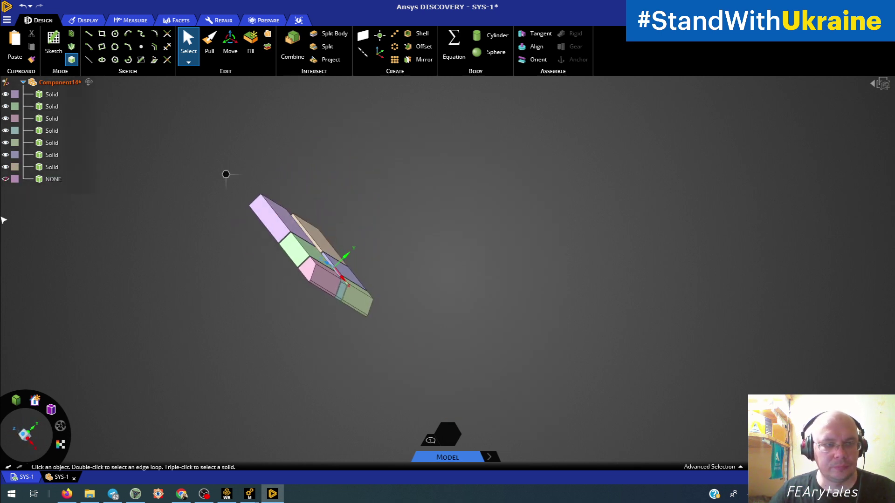
pyautogui.click(5, 179)
pyautogui.moveTo(305, 237)
pyautogui.mouseDown(button='middle')
pyautogui.moveTo(275, 296)
pyautogui.moveTo(400, 258)
pyautogui.moveTo(381, 174)
pyautogui.moveTo(395, 184)
pyautogui.mouseUp(button='middle')
pyautogui.scroll(-5, 400, 259)
pyautogui.scroll(5, 399, 258)
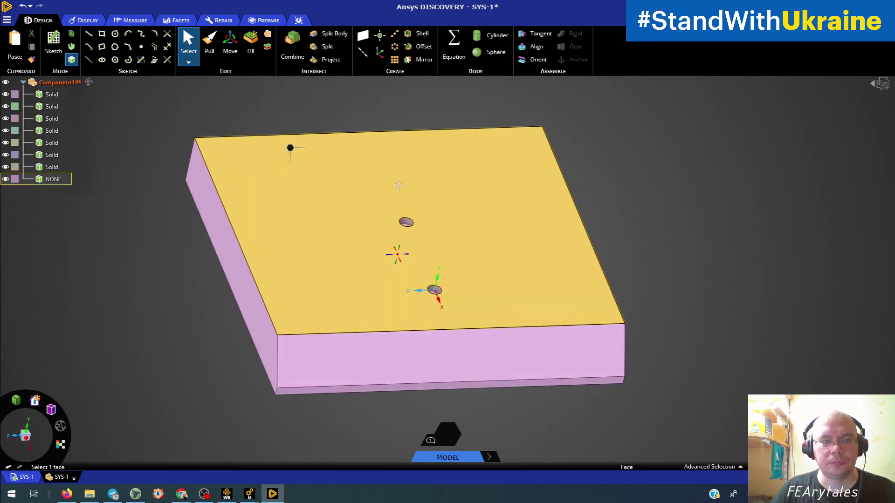
# Step: Combine with the outer plate NONE as target and the inner blocks as cutters, with Keep cutter turned off
pyautogui.click(294, 42)
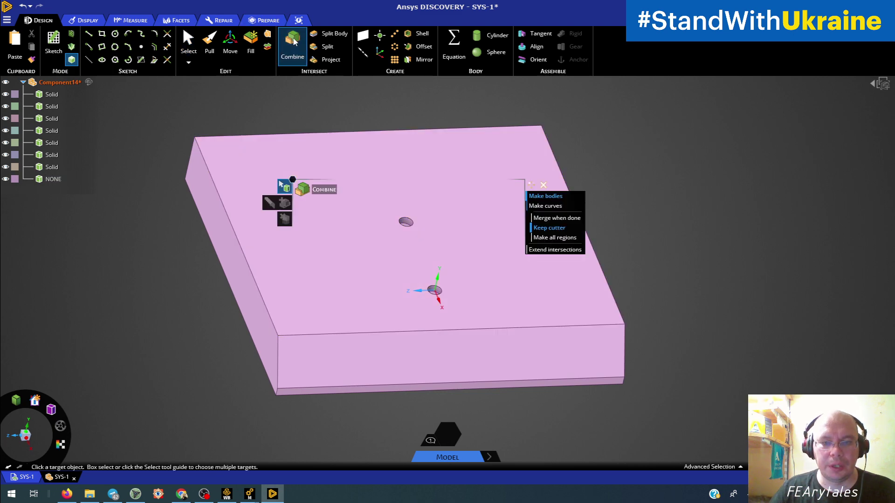
pyautogui.click(320, 313)
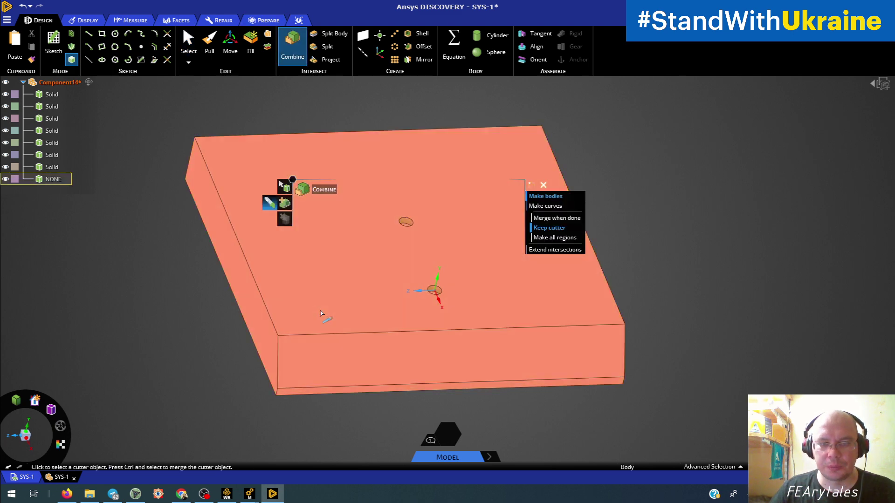
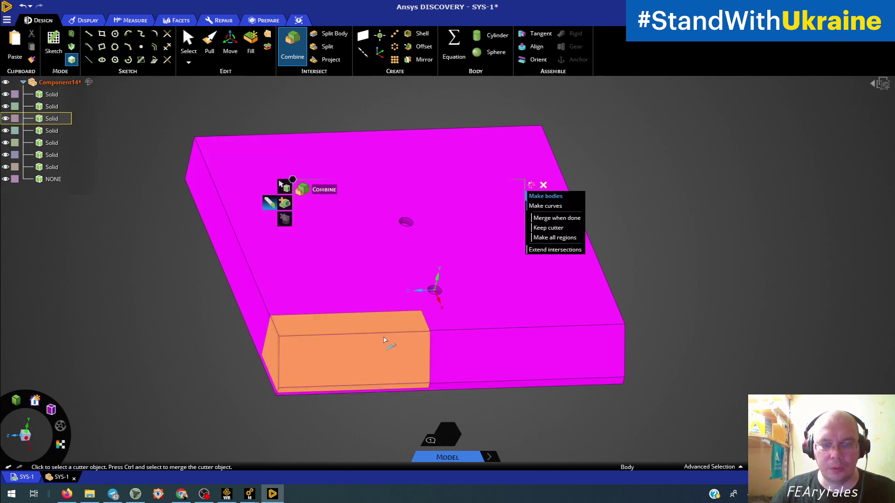
pyautogui.click(358, 304)
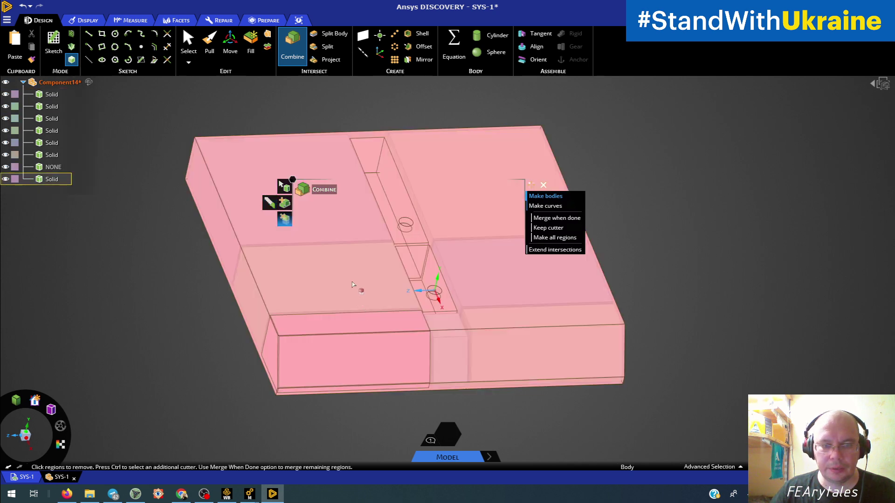
pyautogui.click(269, 204)
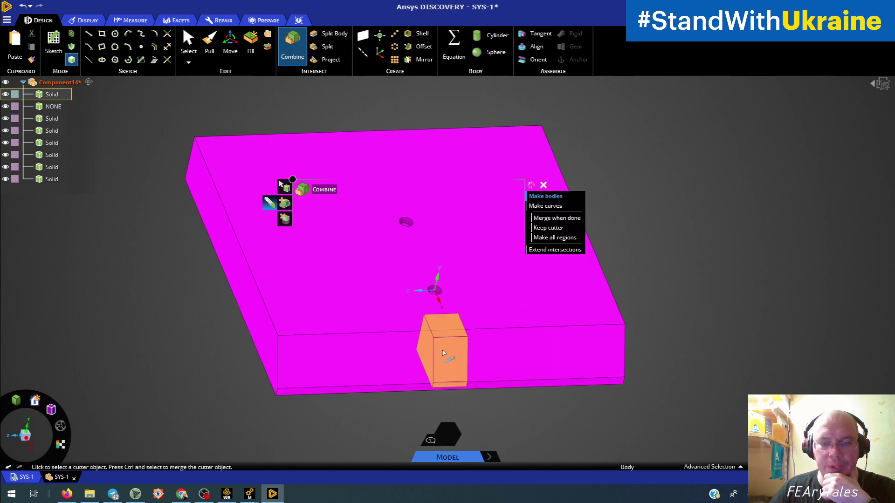
pyautogui.click(442, 355)
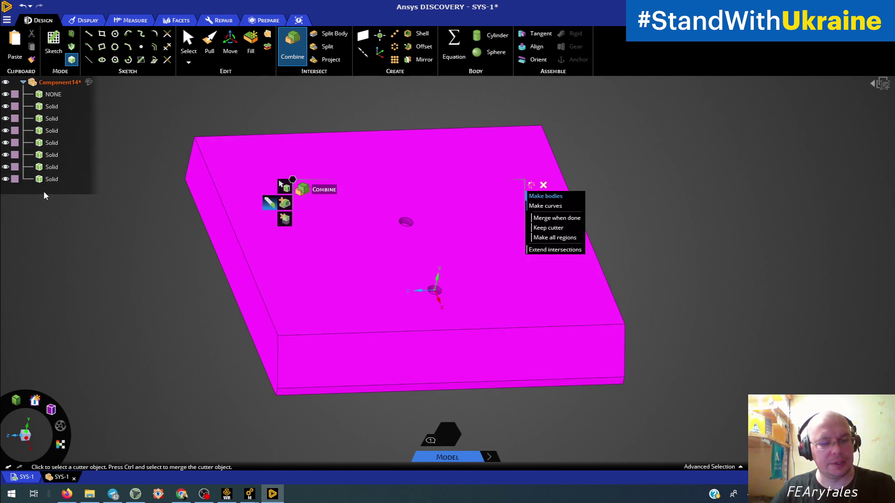
pyautogui.press('Escape')
# Step: Section the plate with a sketch plane normal to the X axis through the origin and examine the walls and inner blocks
pyautogui.moveTo(197, 294); pyautogui.dragTo(164, 255, button='middle')
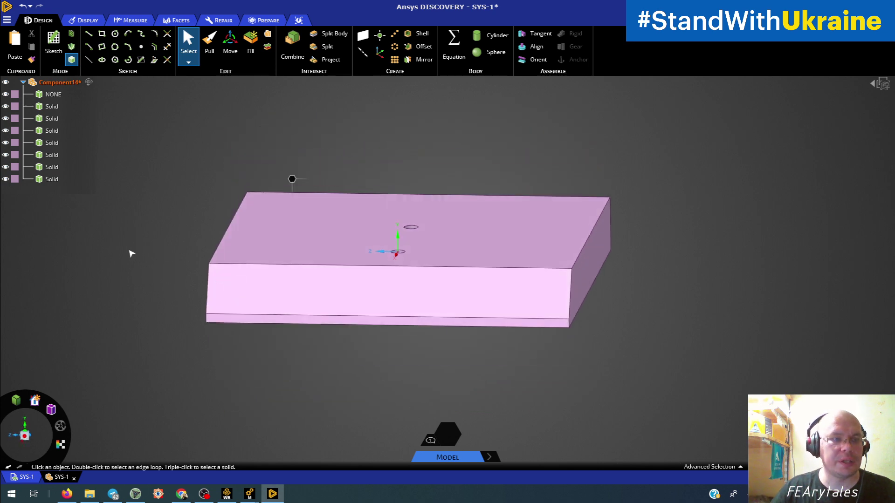
pyautogui.click(53, 41)
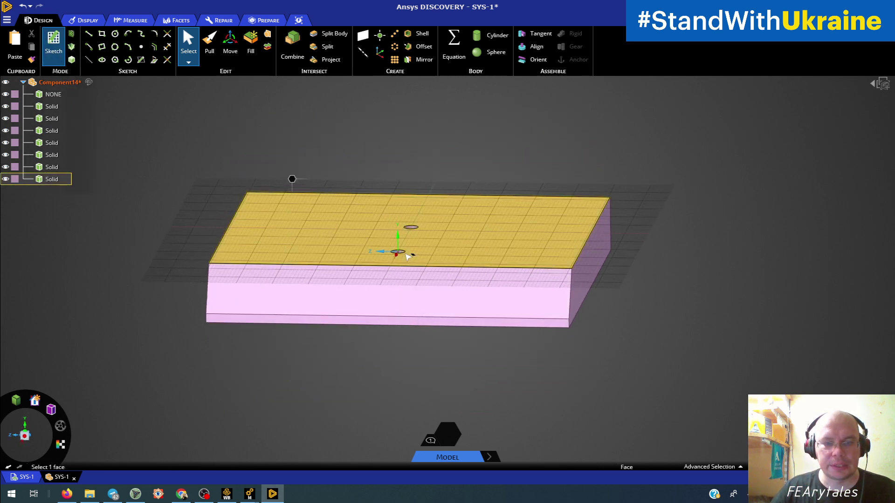
pyautogui.click(401, 258)
pyautogui.press('x')
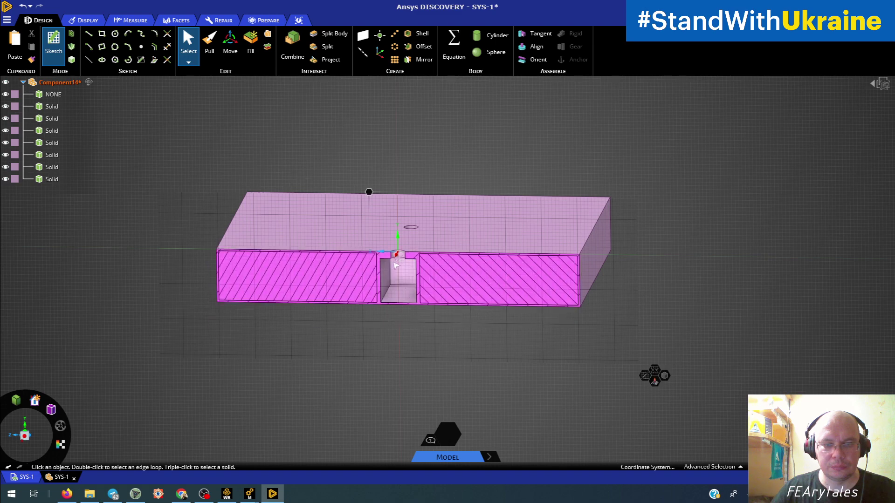
pyautogui.moveTo(311, 345); pyautogui.dragTo(320, 325, button='middle')
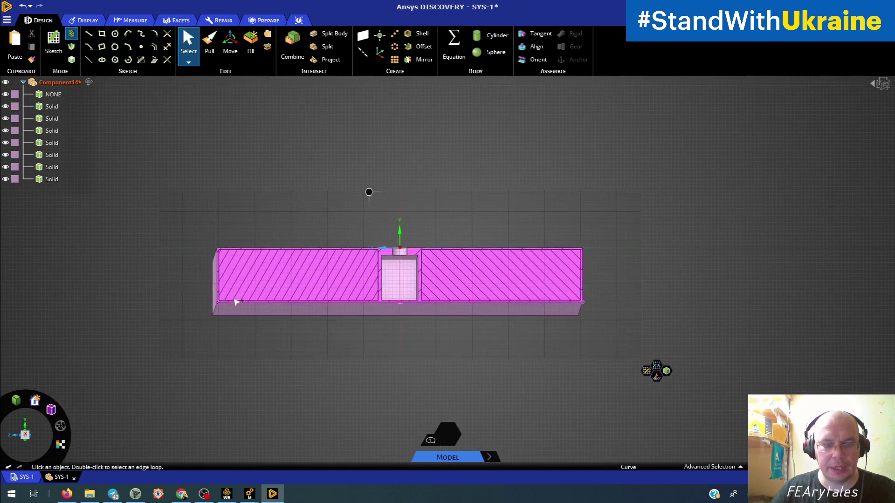
pyautogui.scroll(3, 233, 300)
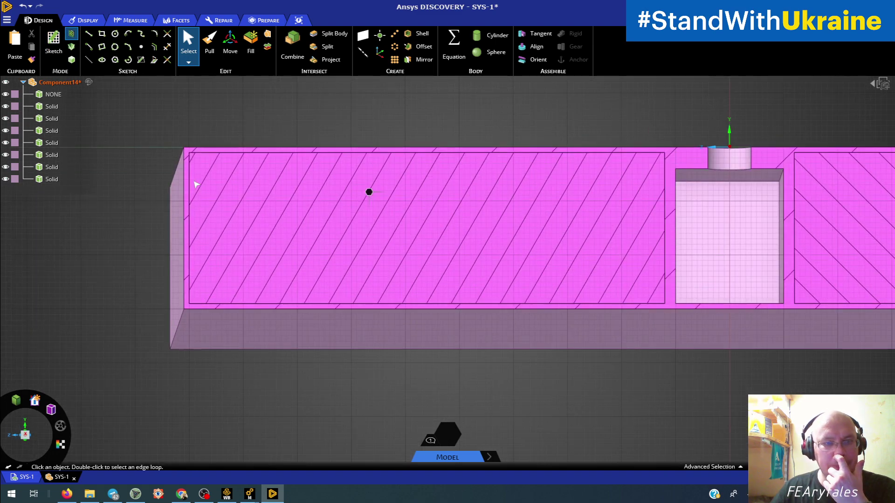
pyautogui.scroll(-3, 309, 314)
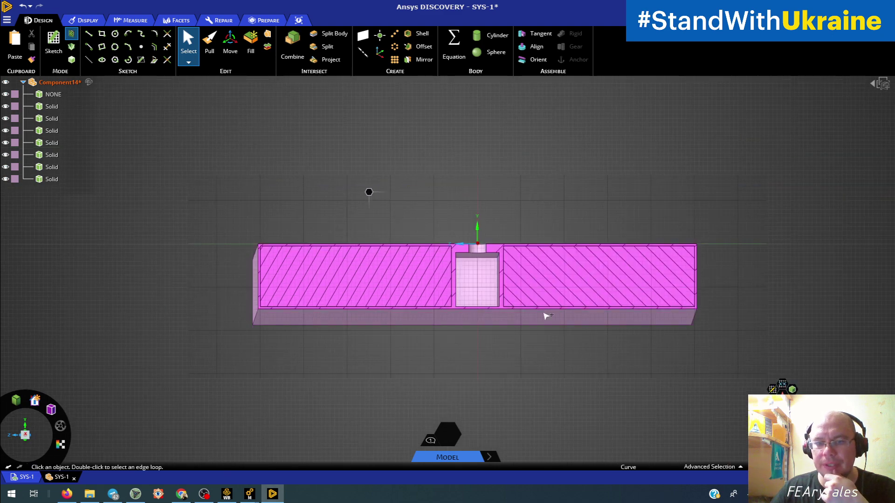
pyautogui.scroll(3, 405, 281)
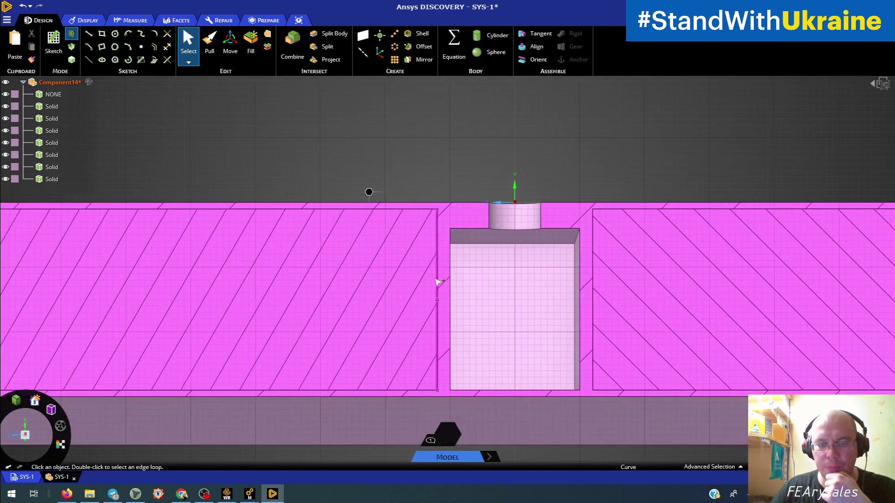
pyautogui.scroll(-3, 544, 150)
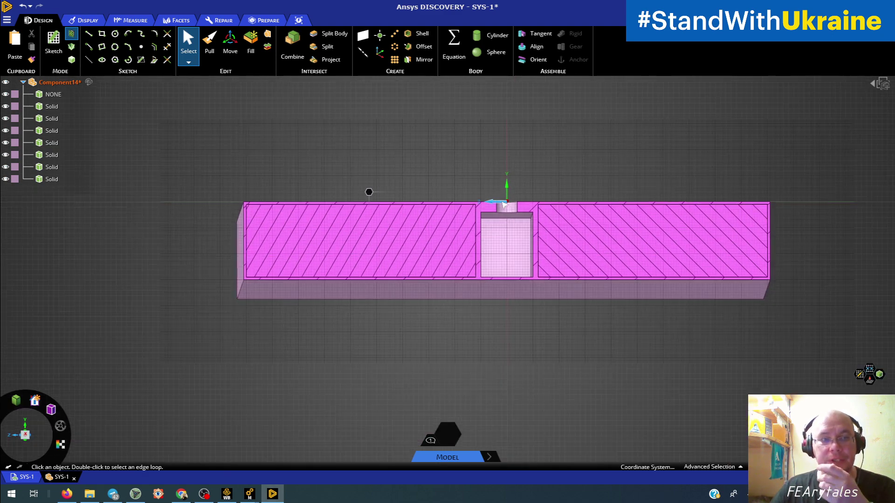
# Step: Try deleting all seven Solid bodies of Component14, and undo the deletion
pyautogui.click(52, 106)
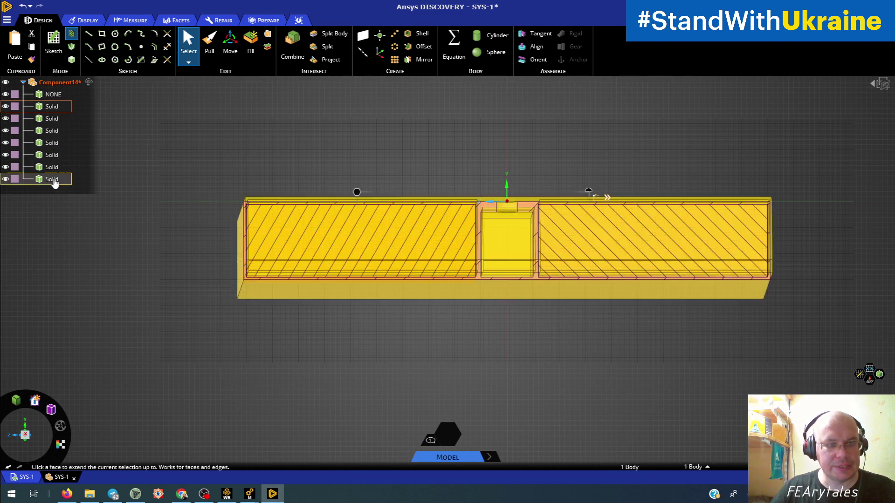
pyautogui.keyDown('shift'); pyautogui.click(53, 179); pyautogui.keyUp('shift')
pyautogui.moveTo(252, 304); pyautogui.dragTo(167, 281, button='middle')
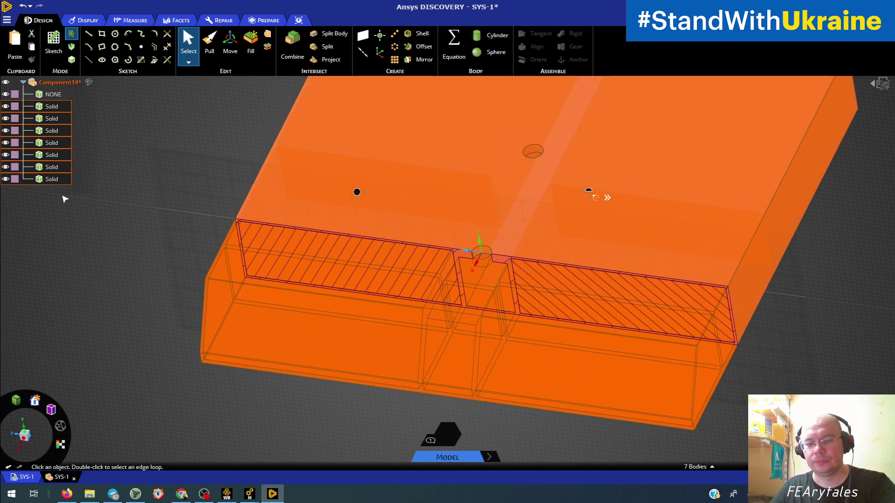
pyautogui.press('Delete')
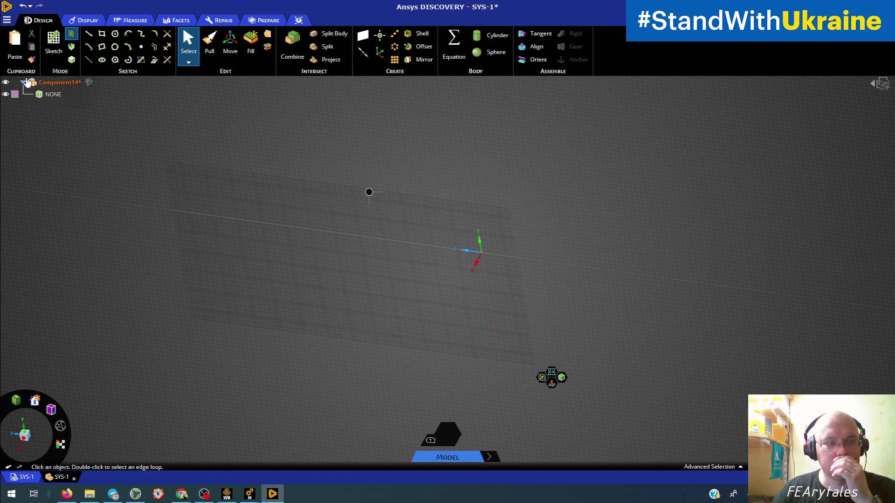
pyautogui.hotkey('ctrl', 'z')
pyautogui.hotkey('ctrl', 'y')
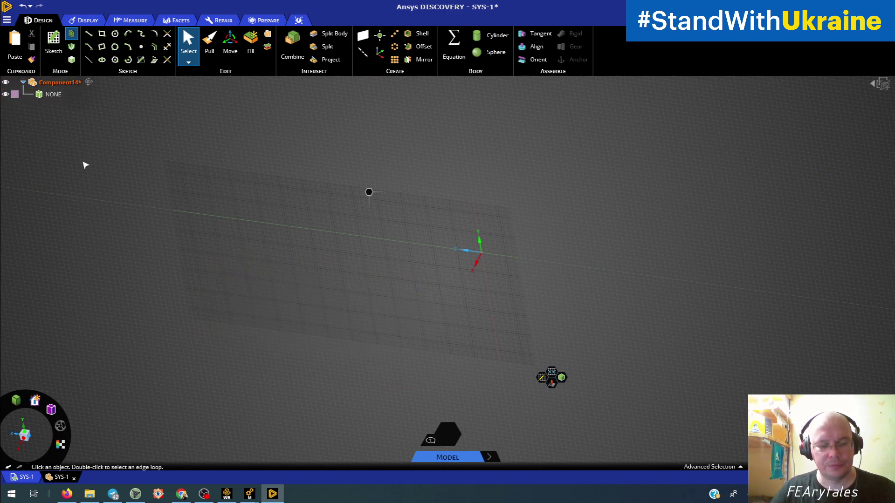
pyautogui.hotkey('ctrl', 'z')
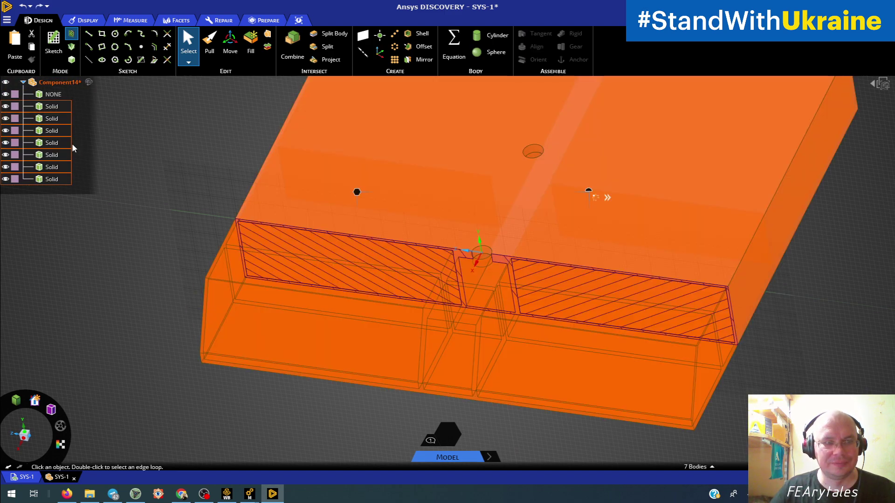
pyautogui.click(123, 194)
# Step: Return from the section view to the full 3D model and hide every body of Component14 except the last Solid
pyautogui.scroll(-5, 163, 201)
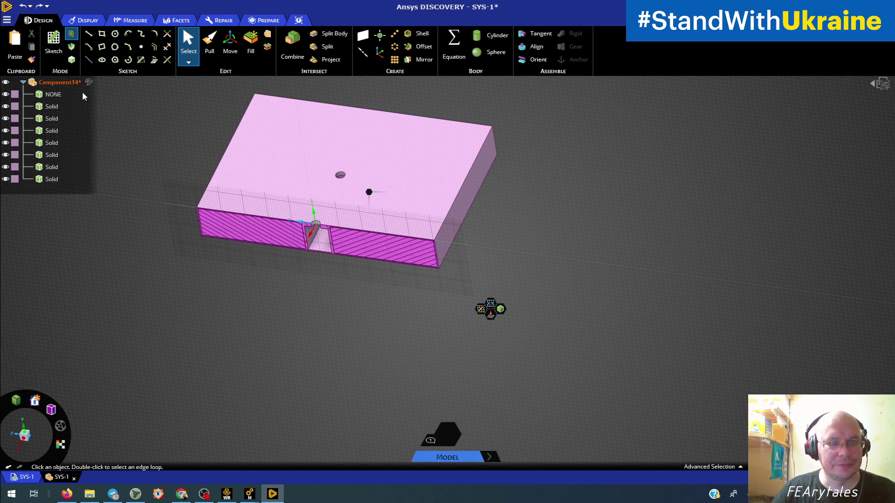
pyautogui.click(71, 61)
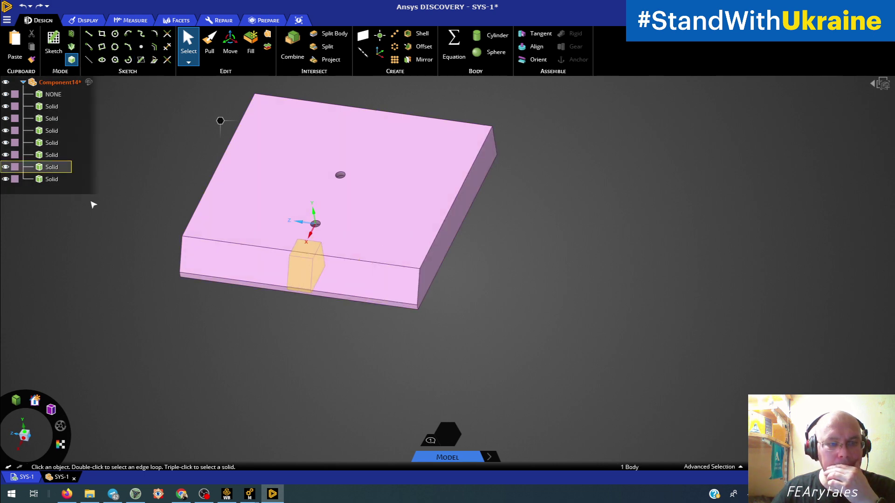
pyautogui.click(52, 180)
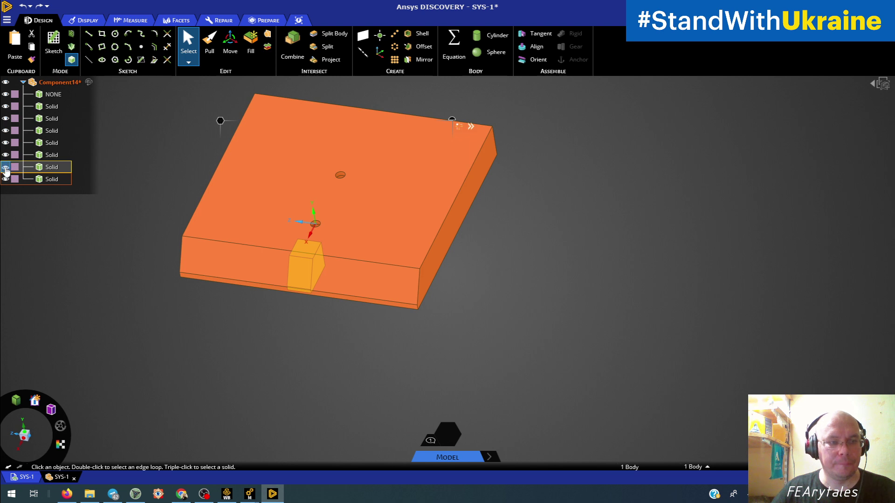
pyautogui.click(5, 167)
pyautogui.click(5, 155)
pyautogui.click(6, 142)
pyautogui.click(6, 131)
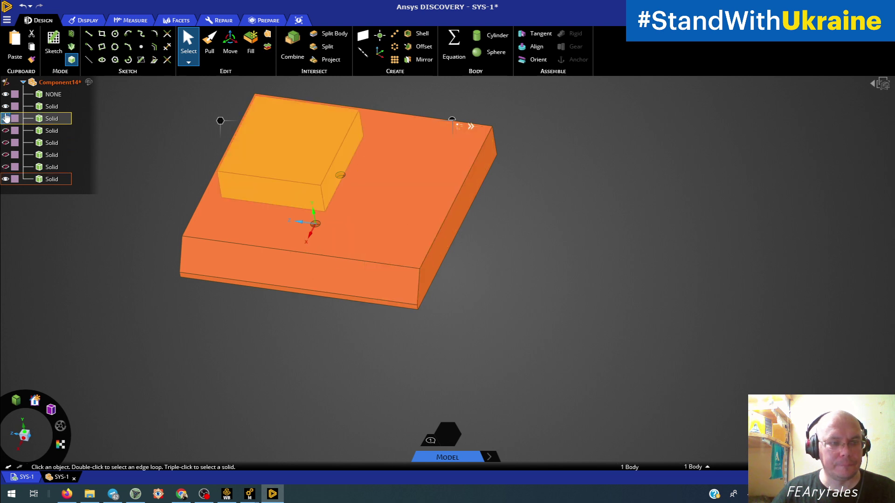
pyautogui.click(6, 118)
pyautogui.click(6, 106)
pyautogui.click(6, 94)
# Step: Show the remaining Solid in Wireframe display and examine its inner edges
pyautogui.moveTo(22, 397)
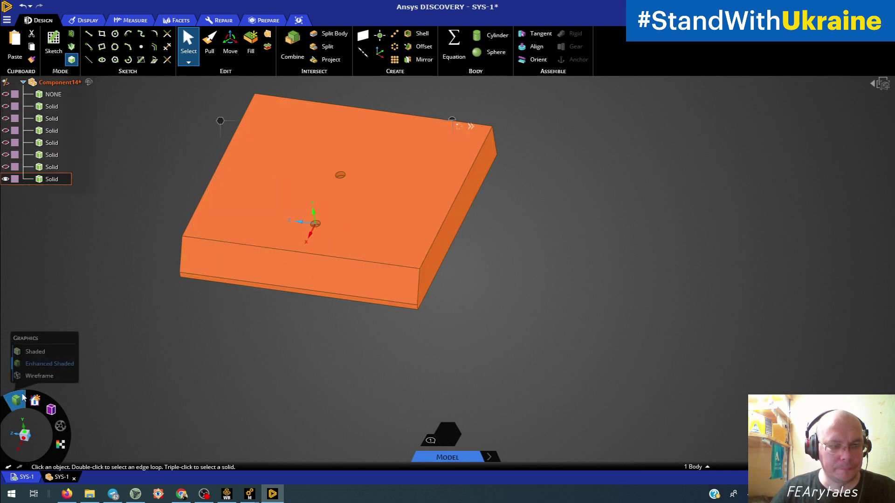
pyautogui.click(39, 376)
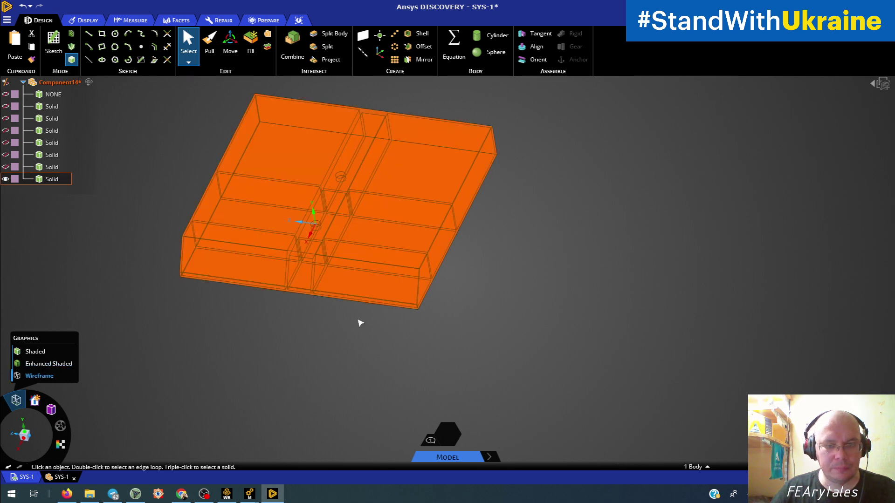
pyautogui.moveTo(360, 323); pyautogui.dragTo(319, 312, button='middle')
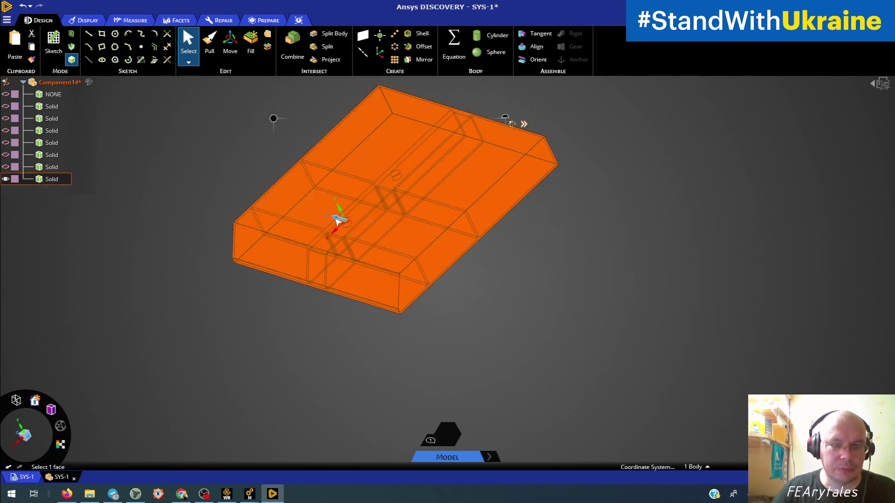
pyautogui.click(344, 242)
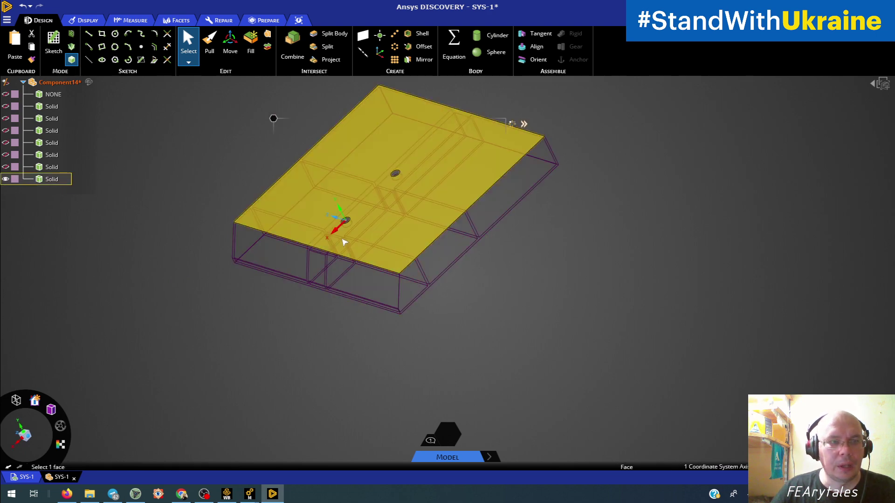
pyautogui.press('Escape')
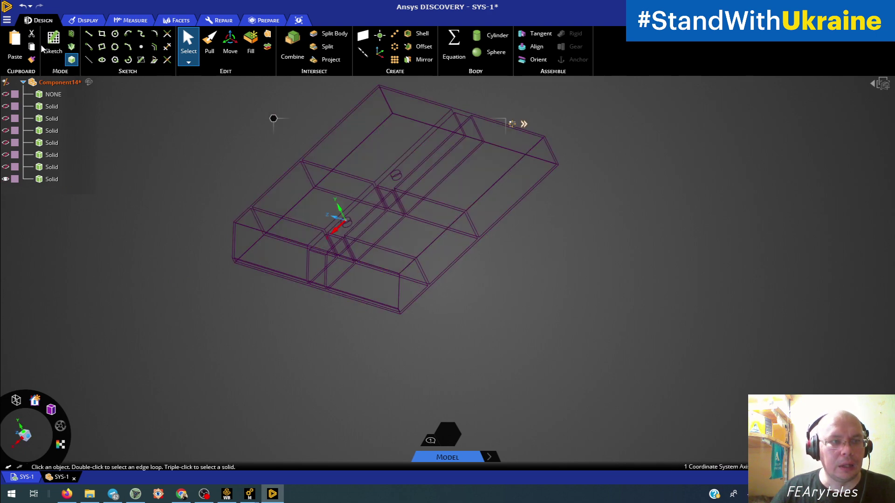
# Step: Section the remaining Solid with the sketch plane in Shaded display, shift the plane through the plate, and examine the inner walls
pyautogui.click(71, 34)
pyautogui.click(491, 315)
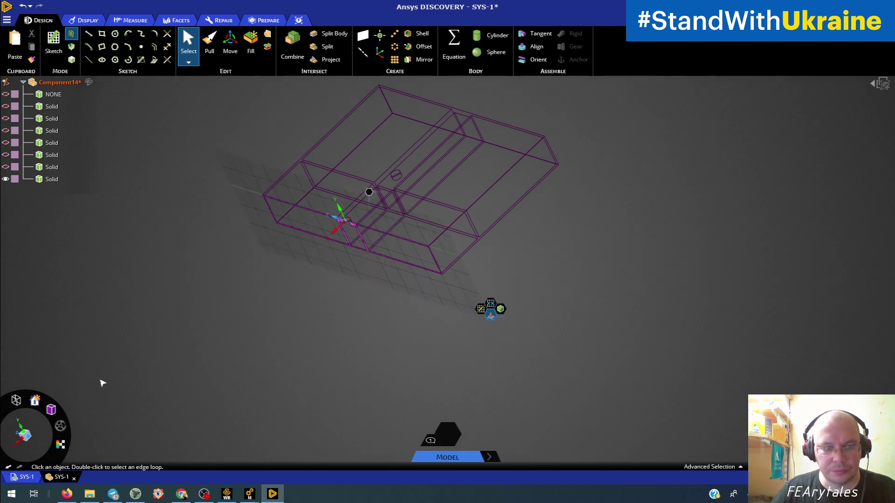
pyautogui.moveTo(17, 400)
pyautogui.click(35, 352)
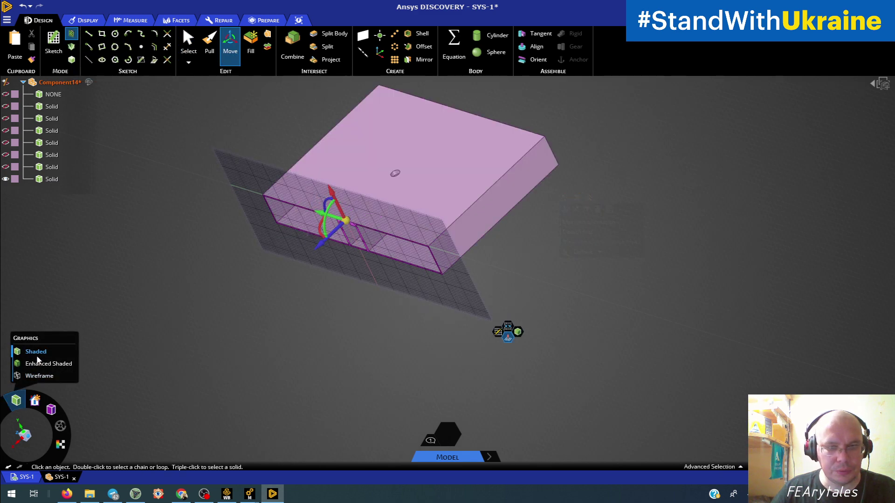
pyautogui.moveTo(360, 304); pyautogui.dragTo(379, 291, button='middle')
pyautogui.scroll(5, 335, 249)
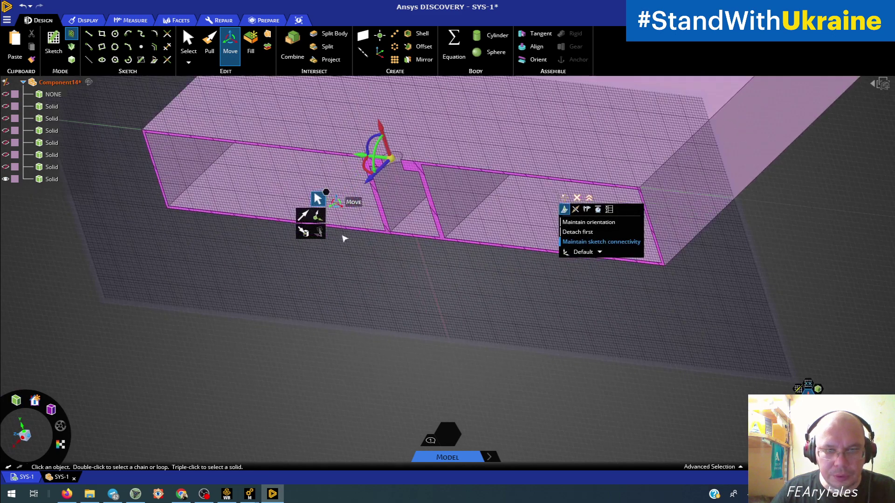
pyautogui.moveTo(371, 183); pyautogui.dragTo(369, 266)
pyautogui.scroll(5, 649, 335)
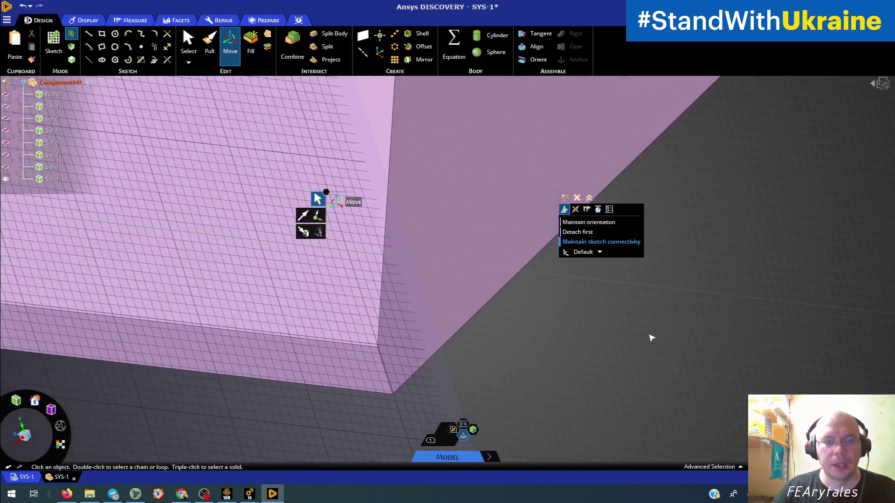
pyautogui.scroll(-10, 649, 334)
pyautogui.press('Escape')
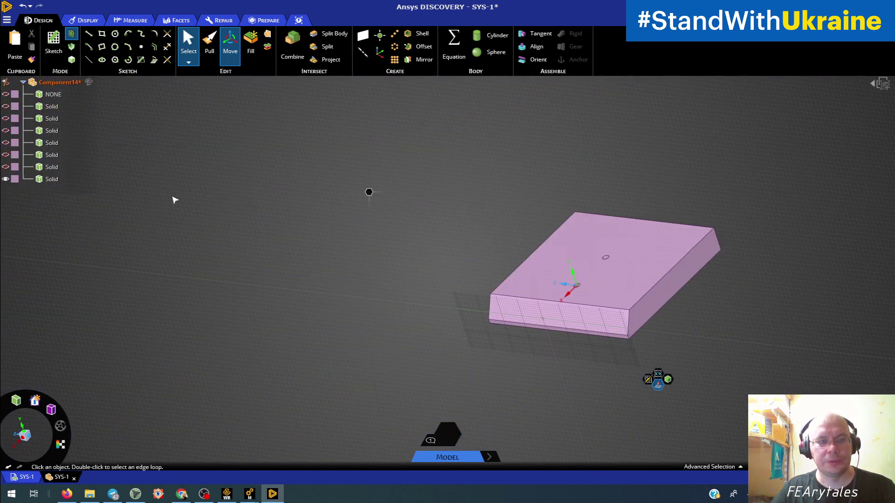
# Step: Delete NONE and the six hidden Solid bodies of Component14, and return to the SYS-1 assembly
pyautogui.keyDown('shift'); pyautogui.click(53, 168); pyautogui.keyUp('shift')
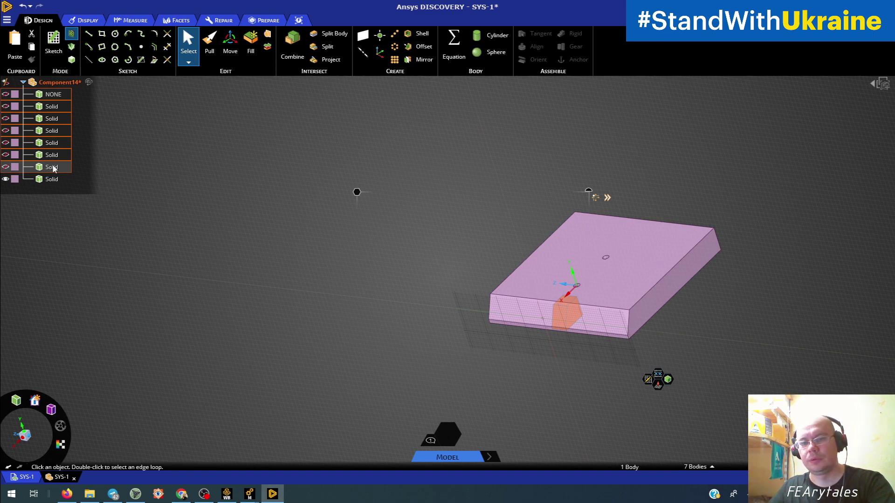
pyautogui.press('Delete')
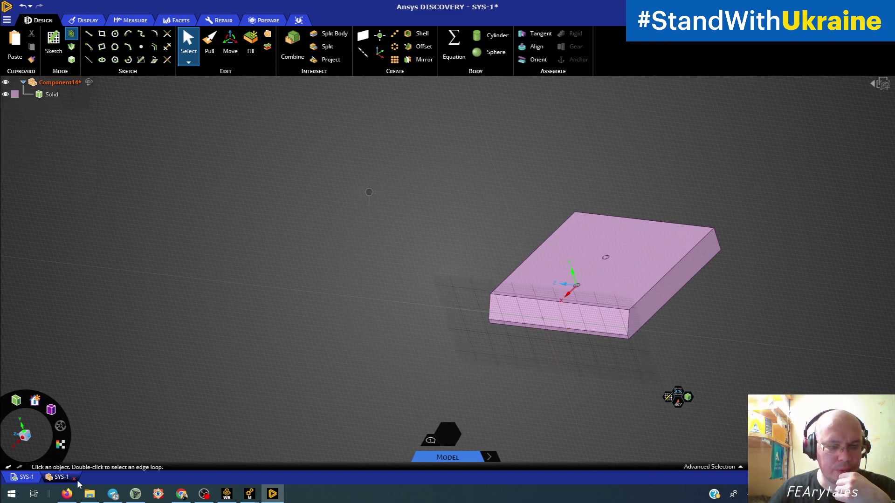
pyautogui.click(28, 478)
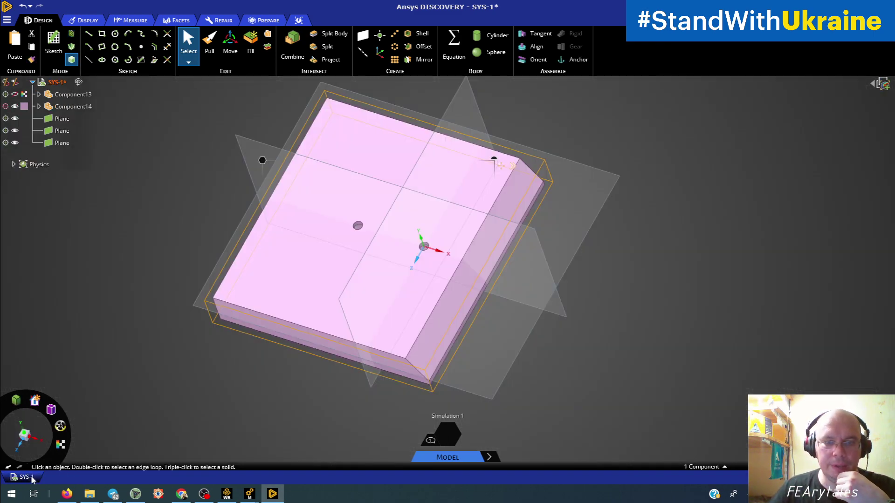
# Step: Switch to the Mechanical window of Copy of Static Structural and update its geometry from source
pyautogui.moveTo(249, 494)
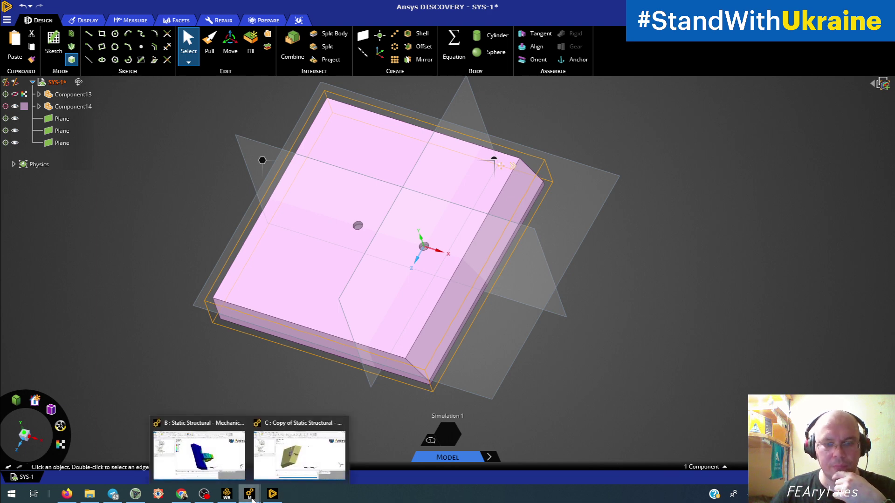
pyautogui.click(282, 457)
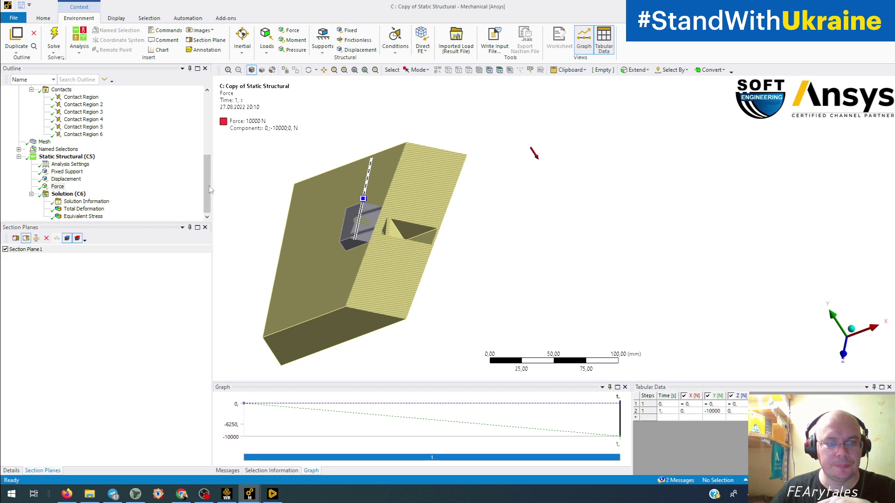
pyautogui.moveTo(209, 186); pyautogui.dragTo(209, 119)
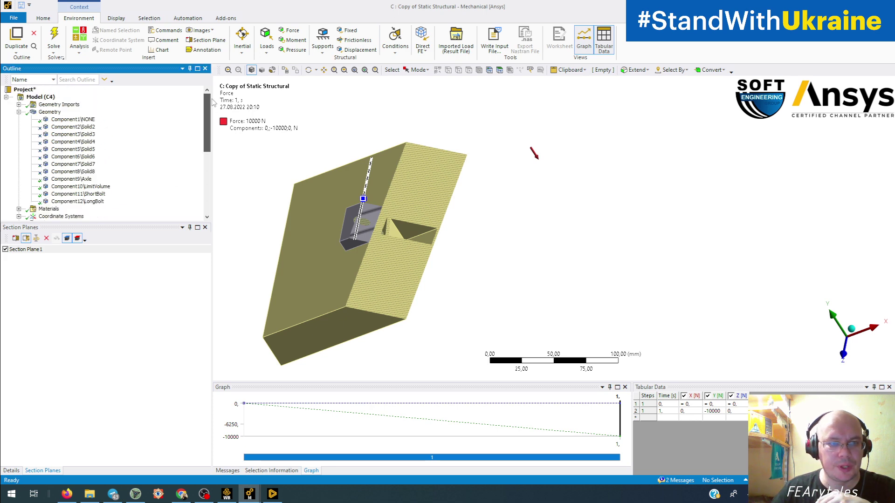
pyautogui.rightClick(44, 112)
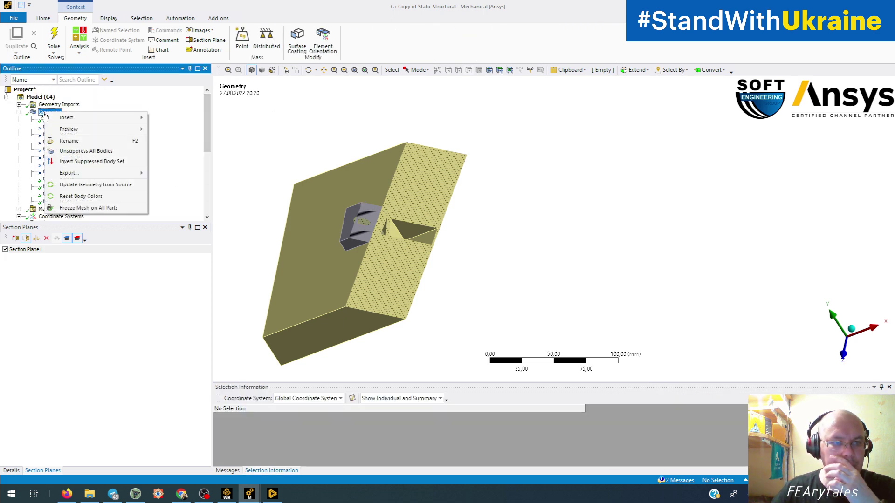
pyautogui.click(80, 186)
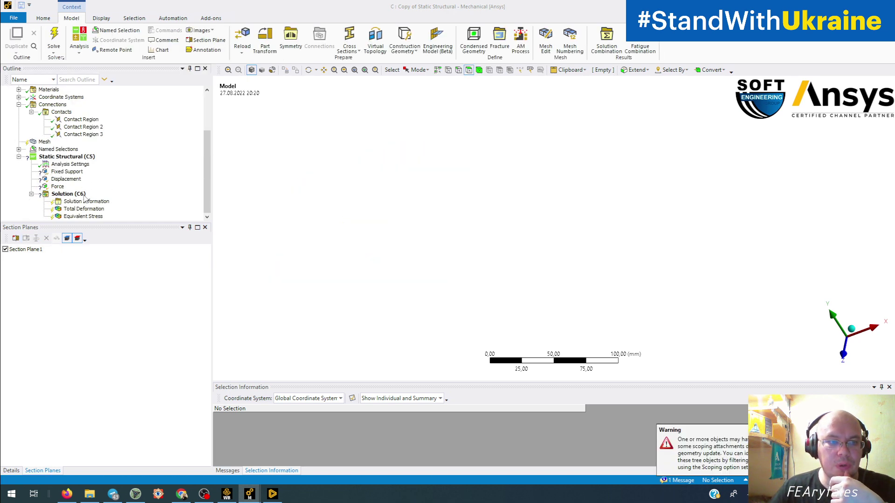
# Step: Turn off Section Plane1 and examine which bodies the geometry update brought in
pyautogui.click(13, 471)
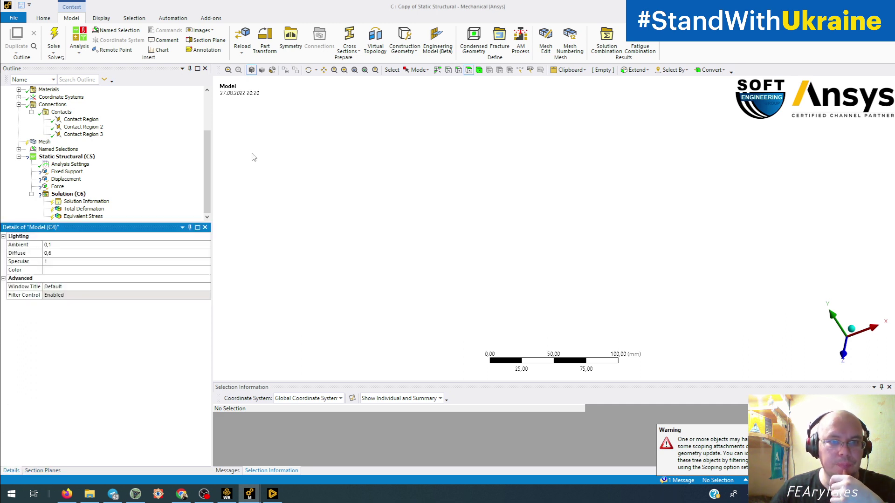
pyautogui.click(365, 69)
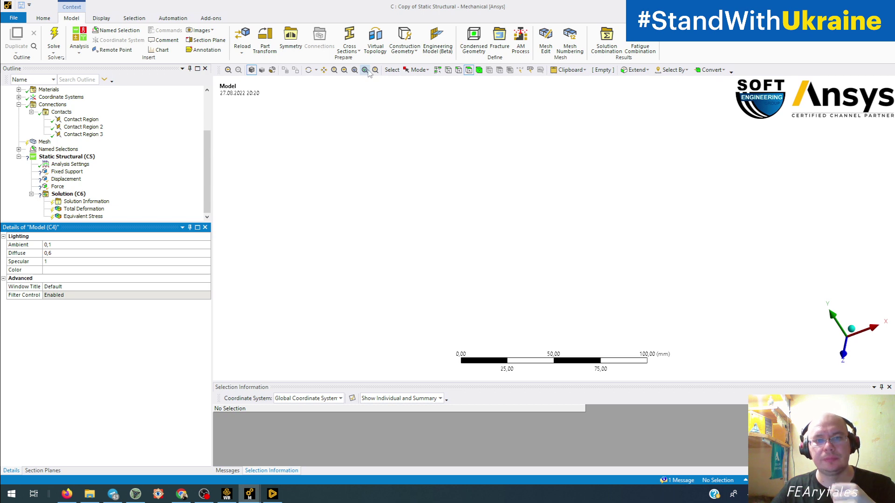
pyautogui.click(43, 471)
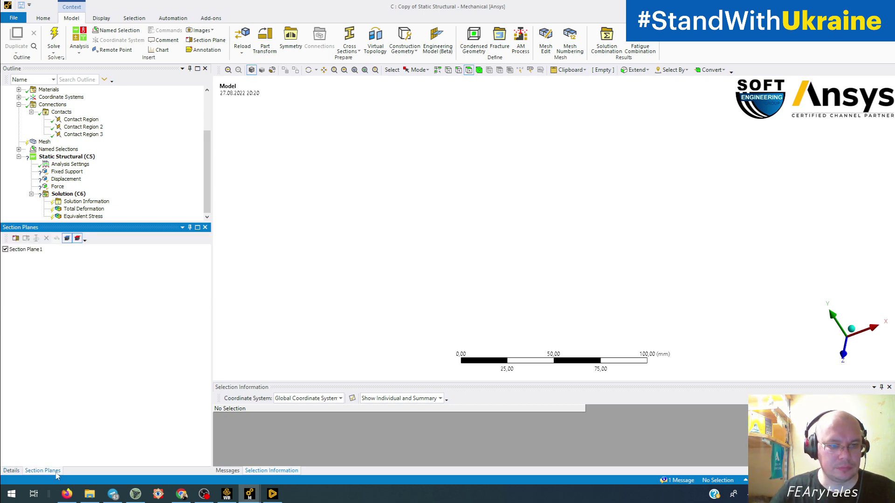
pyautogui.click(5, 250)
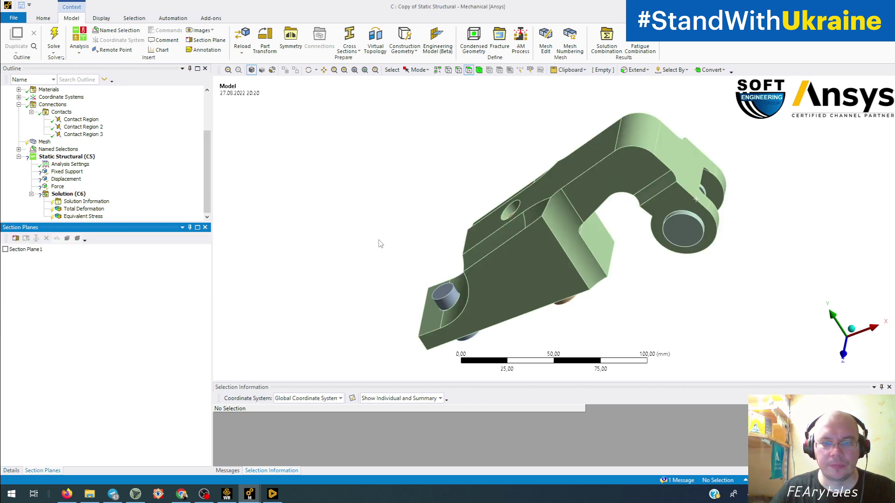
pyautogui.moveTo(380, 244); pyautogui.dragTo(380, 213, button='middle')
pyautogui.rightClick(381, 210)
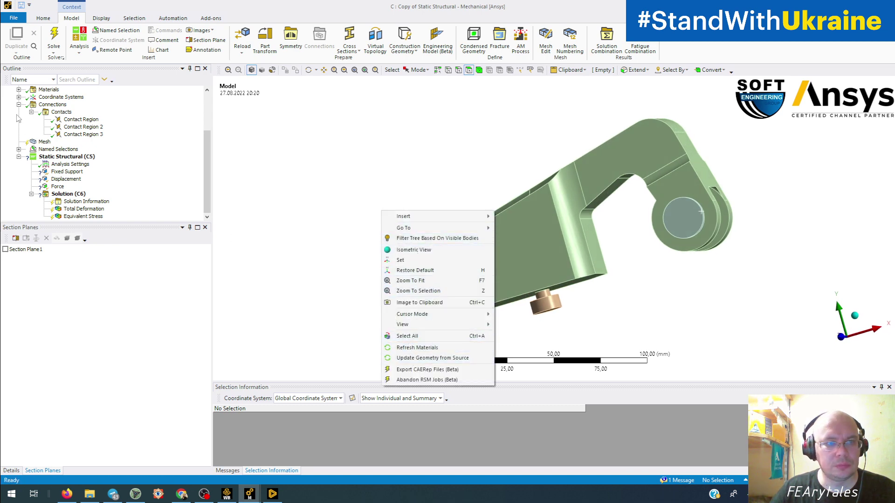
pyautogui.click(31, 97)
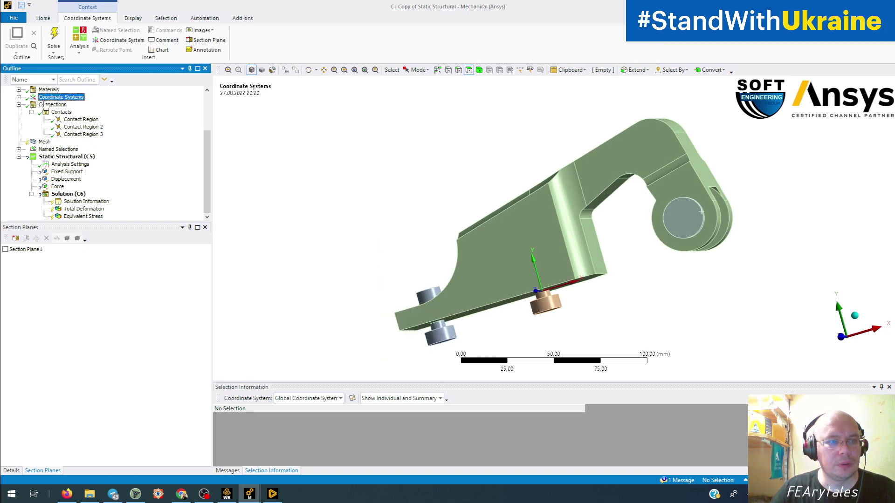
# Step: Switch to Ansys Discovery and unsuppress Component14 for physics
pyautogui.click(273, 495)
pyautogui.click(8, 107)
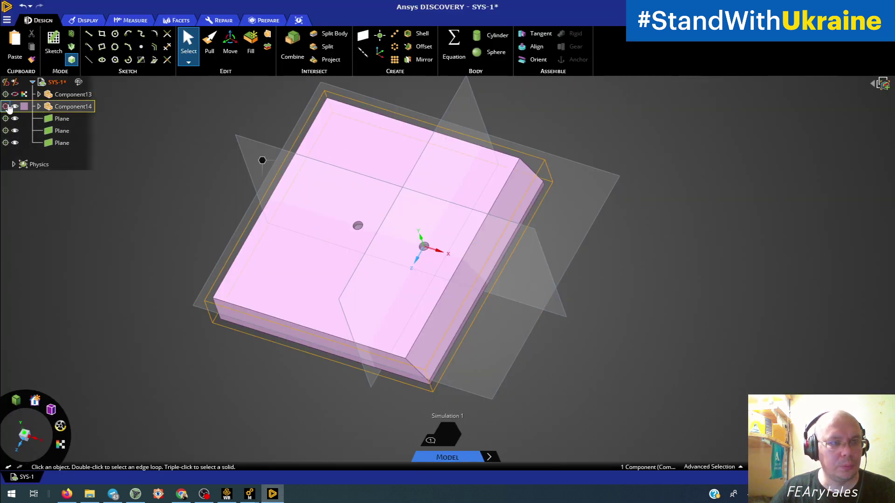
pyautogui.click(92, 215)
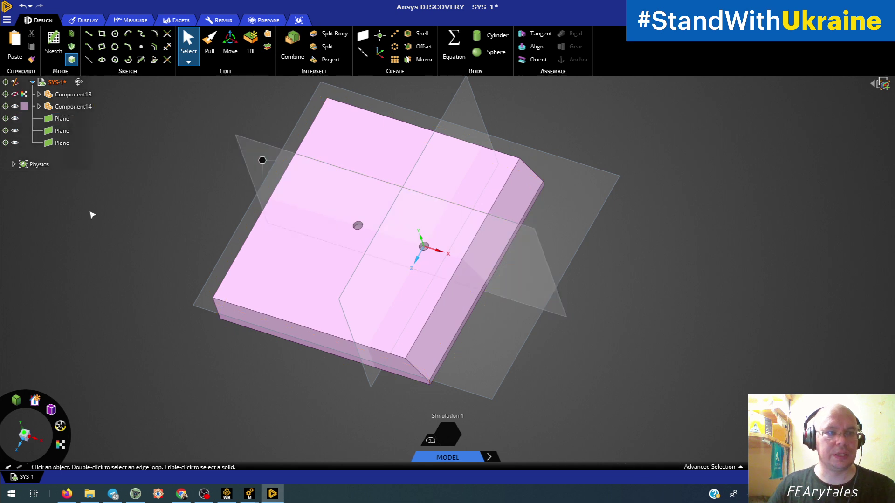
# Step: Return to Mechanical and update the geometry from source again to bring in the Component14 plate
pyautogui.click(249, 493)
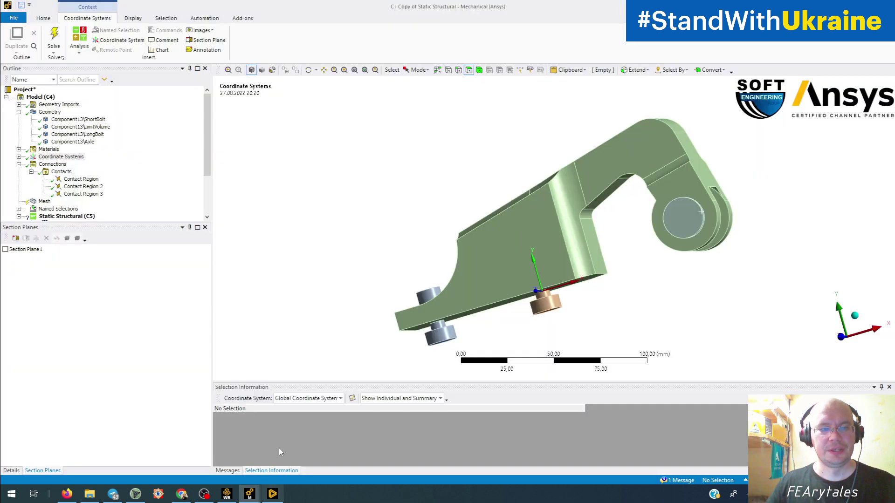
pyautogui.rightClick(40, 112)
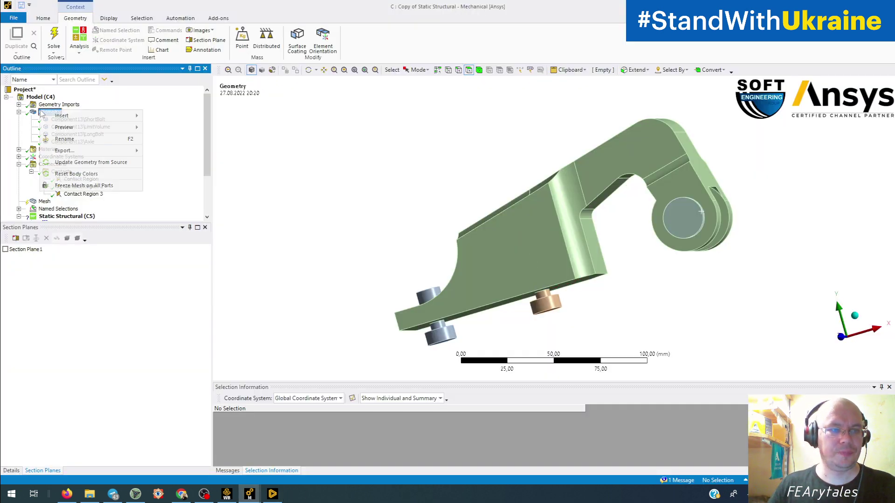
pyautogui.click(80, 161)
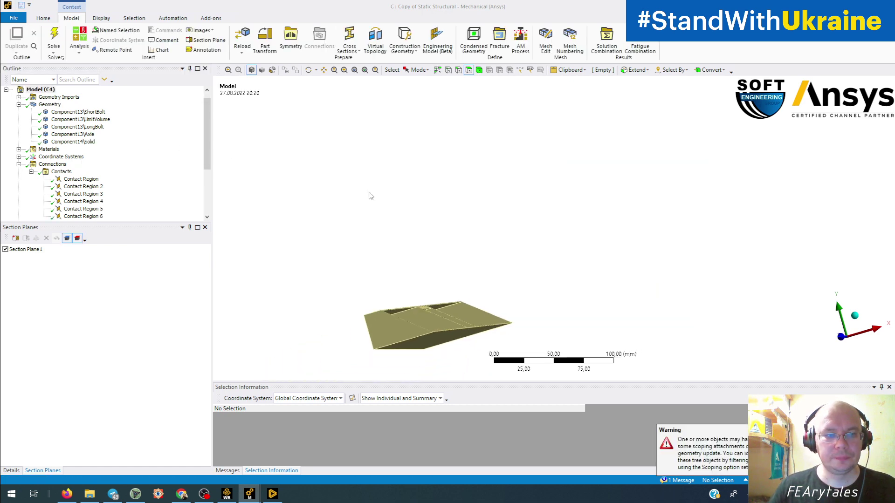
# Step: Reposition Section Plane1 clear of the assembly so the plate and bracket are shown uncut, and highlight the LimitVolume body
pyautogui.moveTo(369, 194); pyautogui.dragTo(429, 225, button='middle')
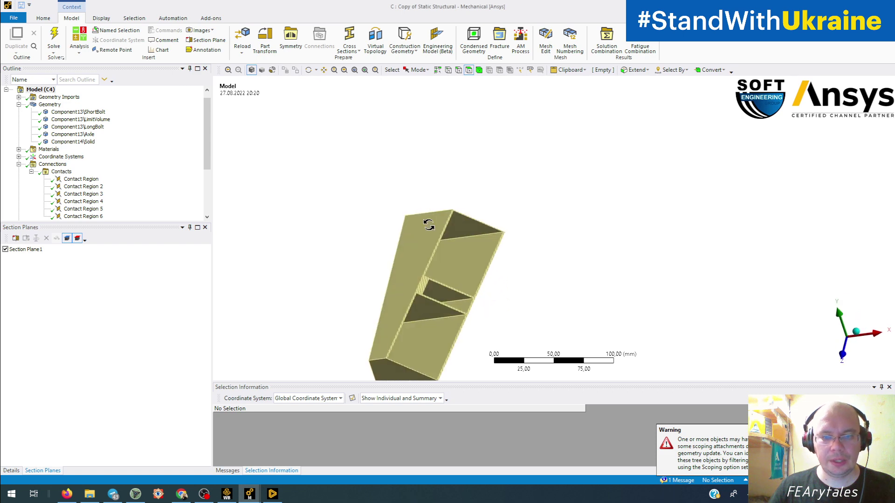
pyautogui.click(15, 239)
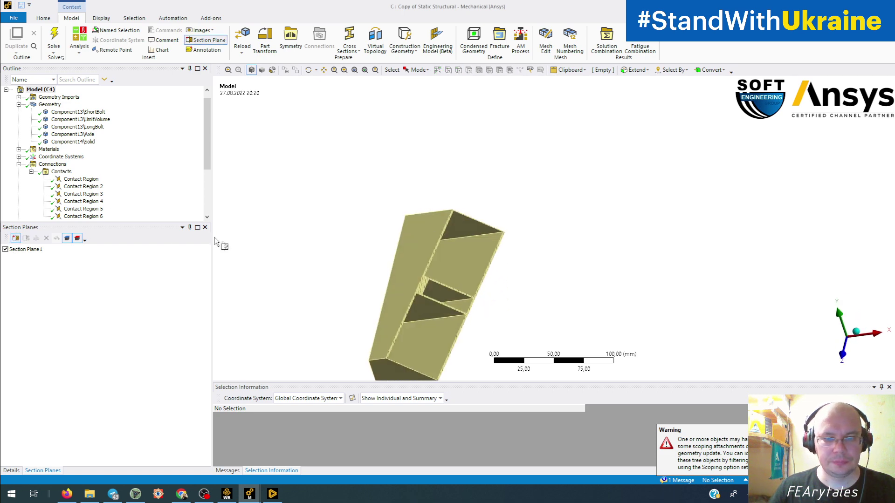
pyautogui.click(18, 250)
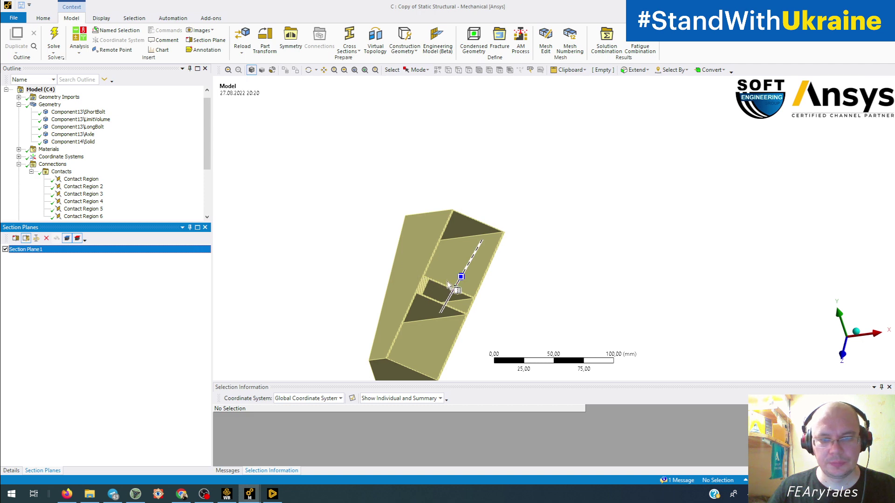
pyautogui.moveTo(462, 279); pyautogui.dragTo(887, 219, button='middle')
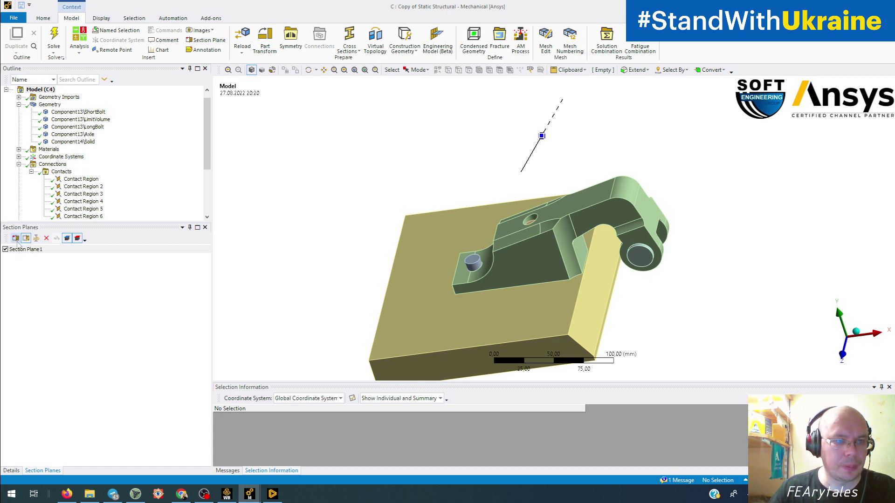
pyautogui.click(11, 470)
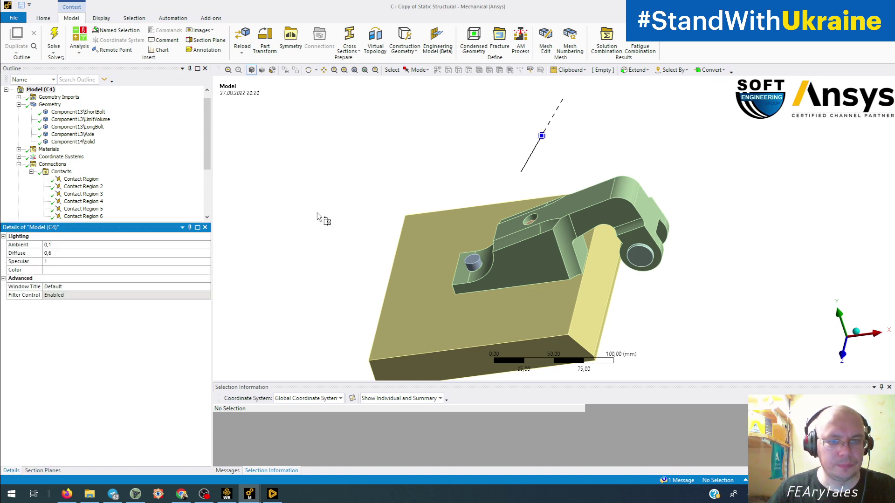
pyautogui.click(54, 121)
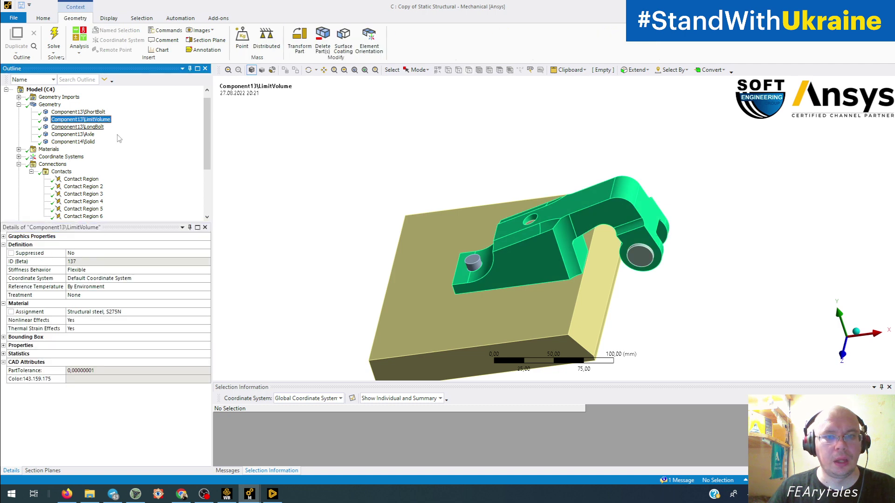
pyautogui.moveTo(268, 166); pyautogui.dragTo(273, 154, button='middle')
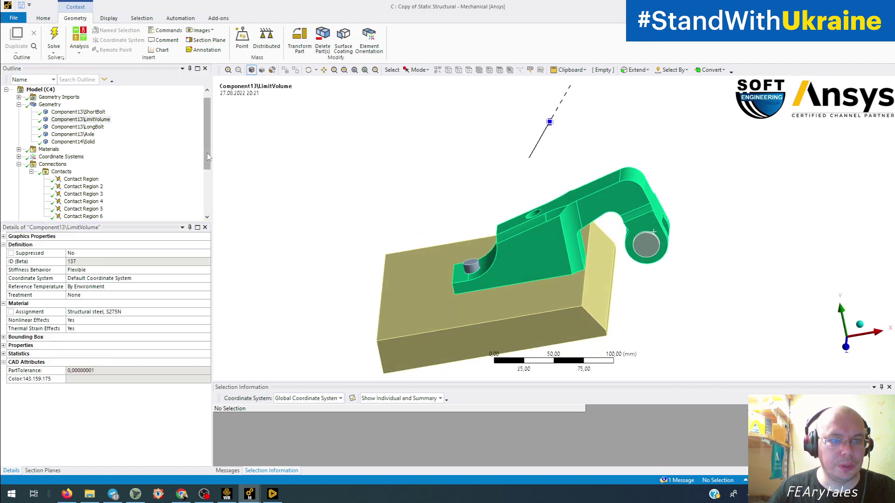
# Step: Open the Fixed Support for rescoping and turn off section plane editing so that model faces can be picked
pyautogui.moveTo(207, 133); pyautogui.dragTo(207, 177)
pyautogui.click(56, 172)
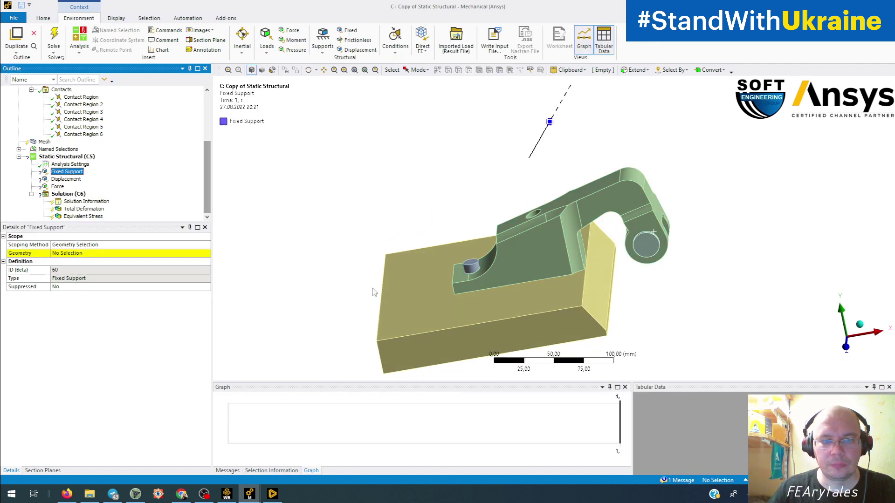
pyautogui.click(439, 347)
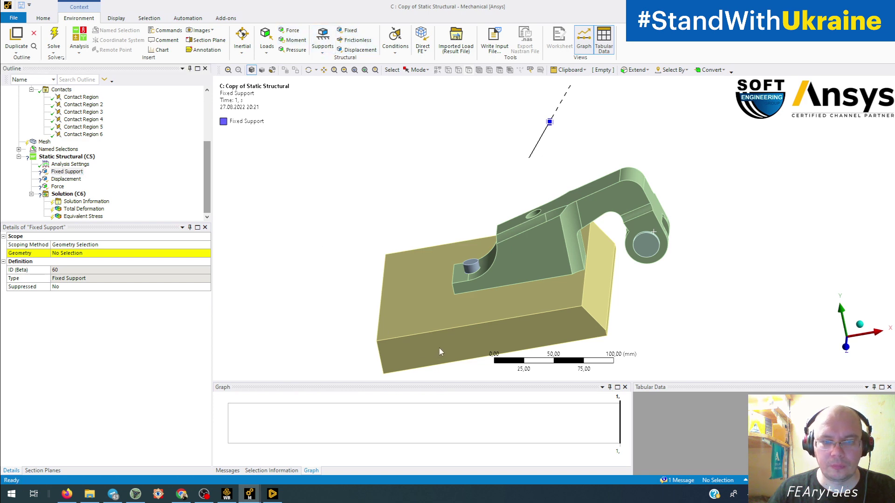
pyautogui.click(114, 253)
pyautogui.click(176, 253)
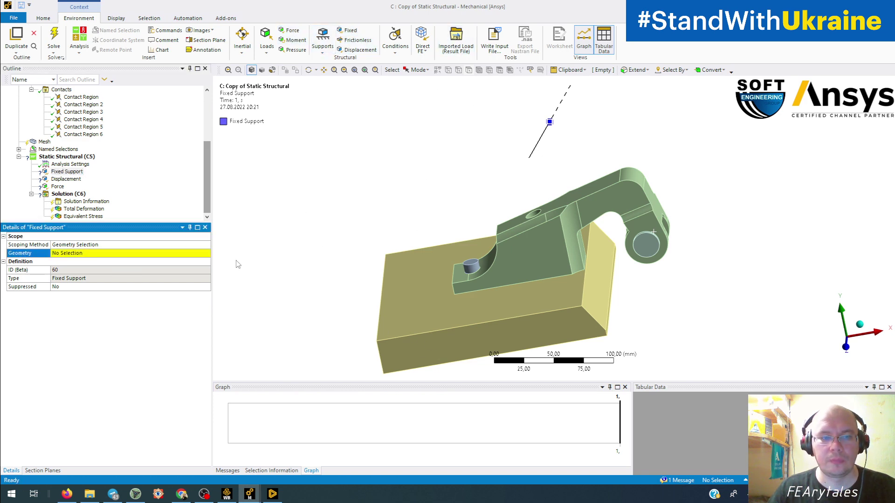
pyautogui.click(43, 470)
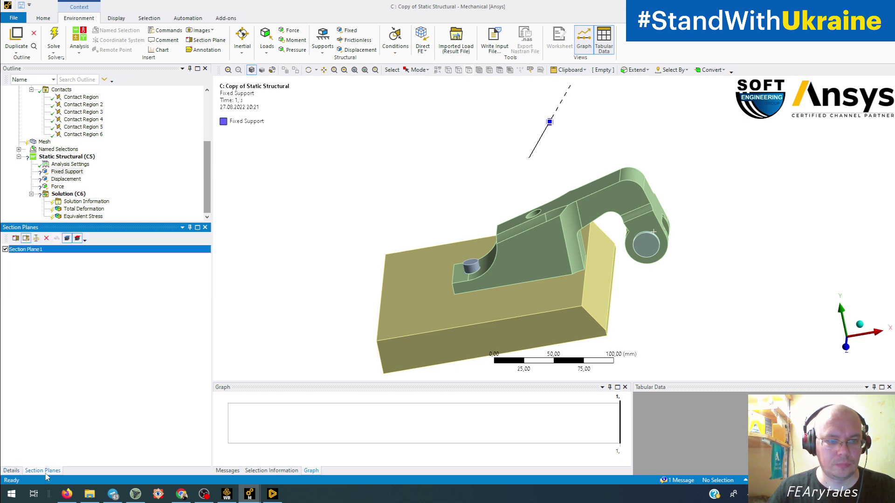
pyautogui.click(27, 238)
pyautogui.click(11, 470)
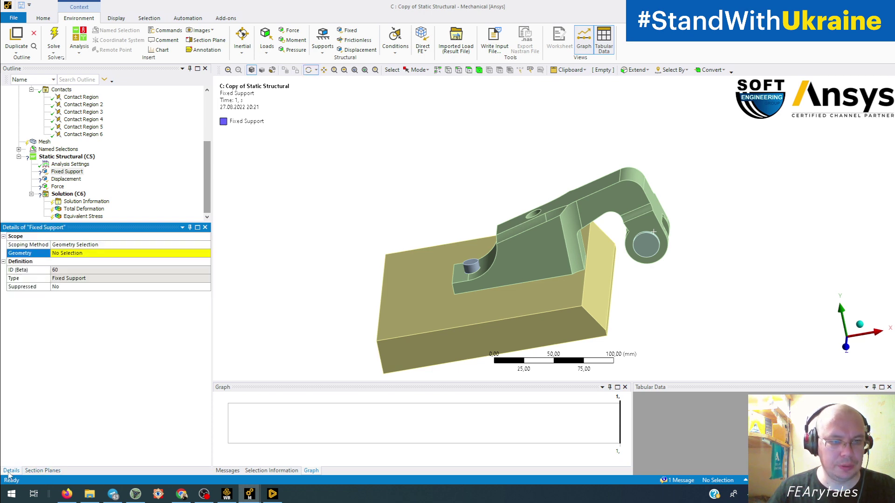
# Step: Scope the Fixed Support to the plate's long side face on the +Z side
pyautogui.click(443, 343)
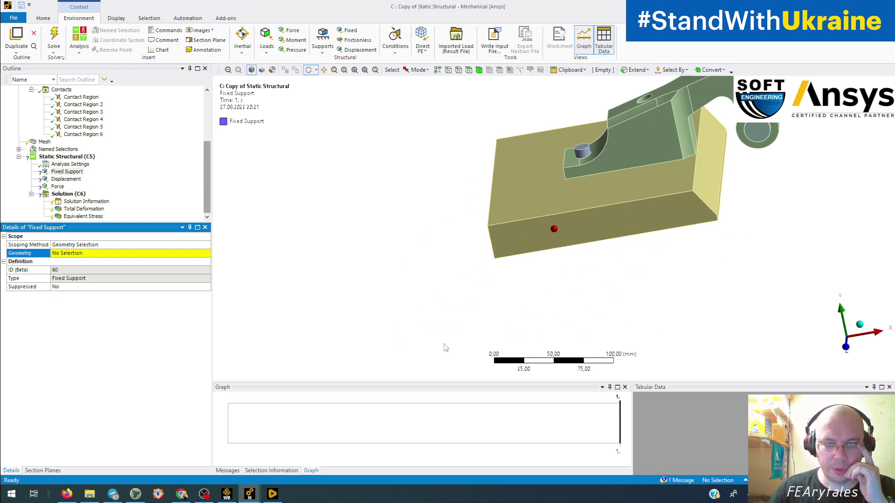
pyautogui.click(468, 69)
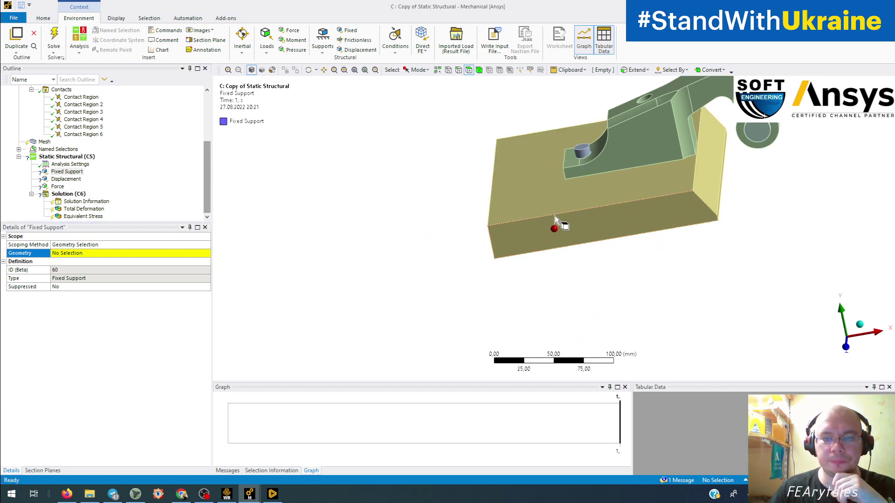
pyautogui.click(556, 216)
pyautogui.click(70, 254)
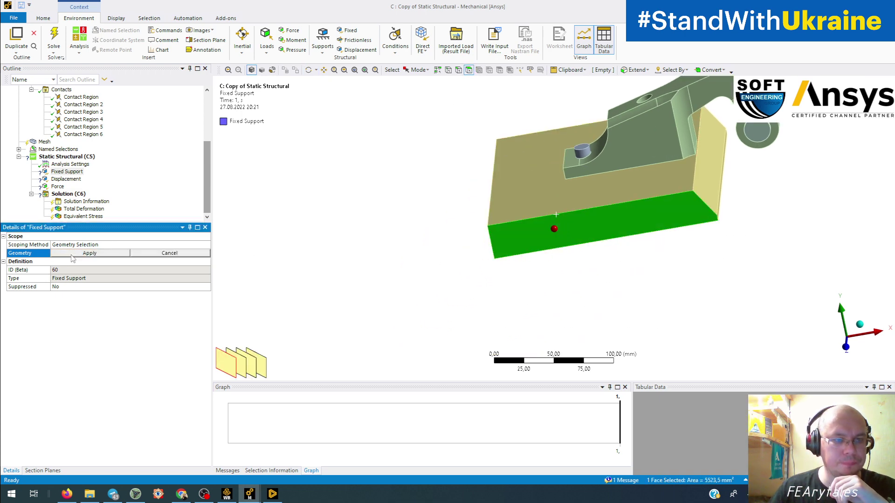
pyautogui.click(70, 254)
# Step: Scope the Displacement to the plate's side face opposite the fixed support face
pyautogui.click(73, 179)
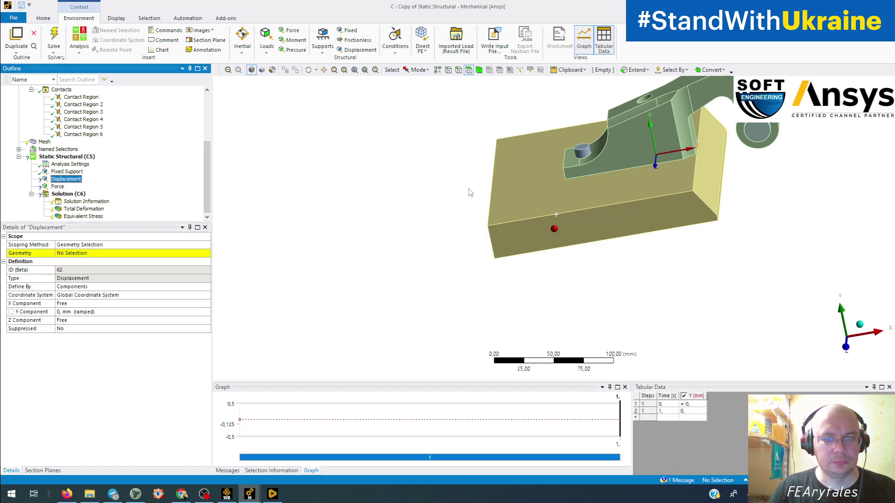
pyautogui.keyDown('ctrl'); pyautogui.moveTo(532, 161); pyautogui.dragTo(443, 333, button='middle'); pyautogui.keyUp('ctrl')
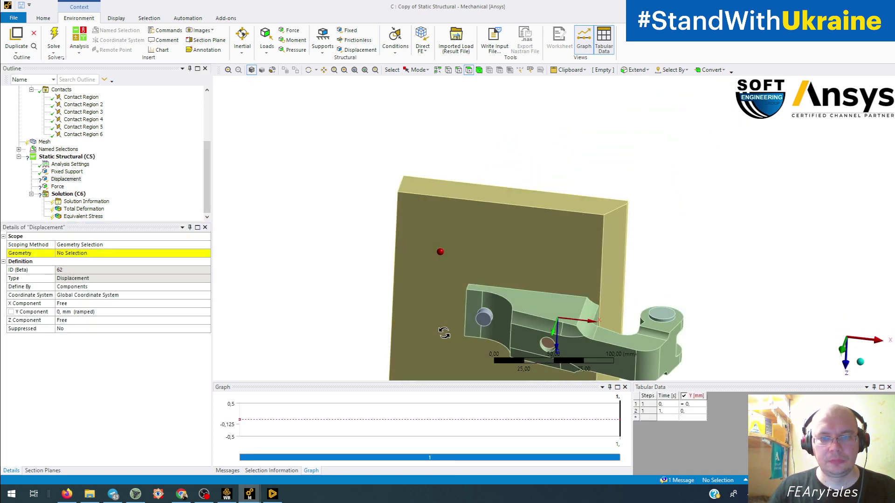
pyautogui.click(503, 191)
pyautogui.click(77, 253)
pyautogui.click(83, 254)
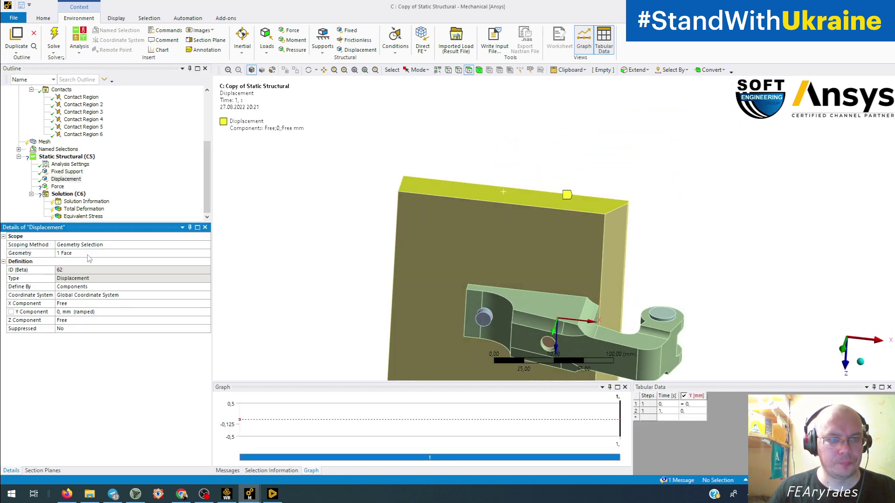
# Step: Scope the Force to the cylindrical surface of the axle between the bracket's two lugs
pyautogui.click(57, 186)
pyautogui.moveTo(368, 238); pyautogui.dragTo(264, 187, button='middle')
pyautogui.scroll(4, 439, 203)
pyautogui.keyDown('ctrl'); pyautogui.moveTo(546, 248); pyautogui.dragTo(610, 247, button='middle'); pyautogui.keyUp('ctrl')
pyautogui.scroll(5, 446, 187)
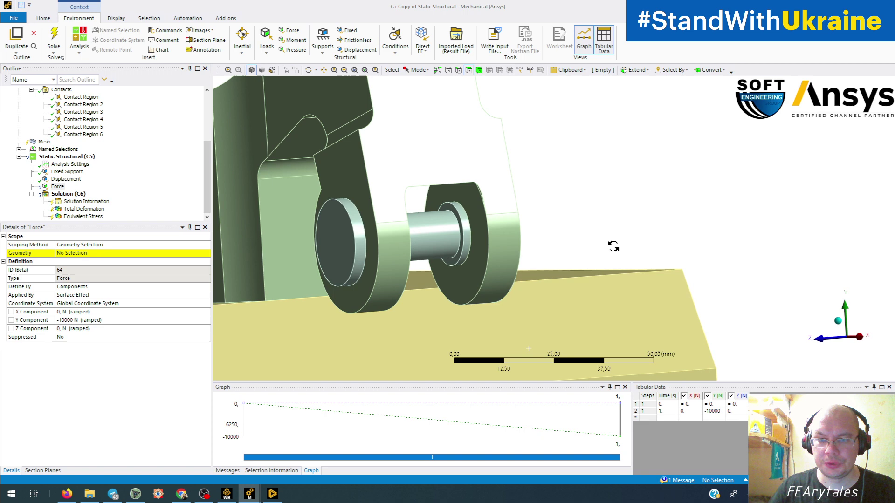
pyautogui.click(438, 233)
pyautogui.click(65, 254)
pyautogui.click(68, 253)
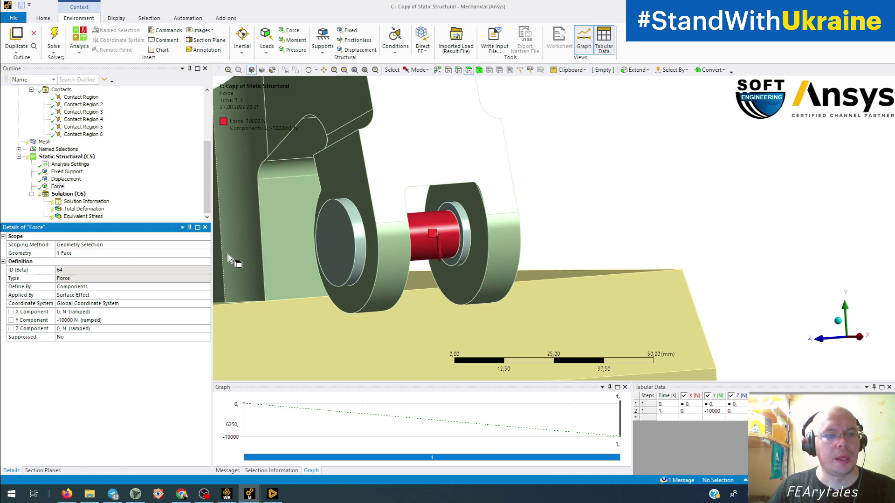
# Step: Solve Copy of Static Structural and review its Total Deformation and Equivalent Stress results from several angles
pyautogui.click(57, 59)
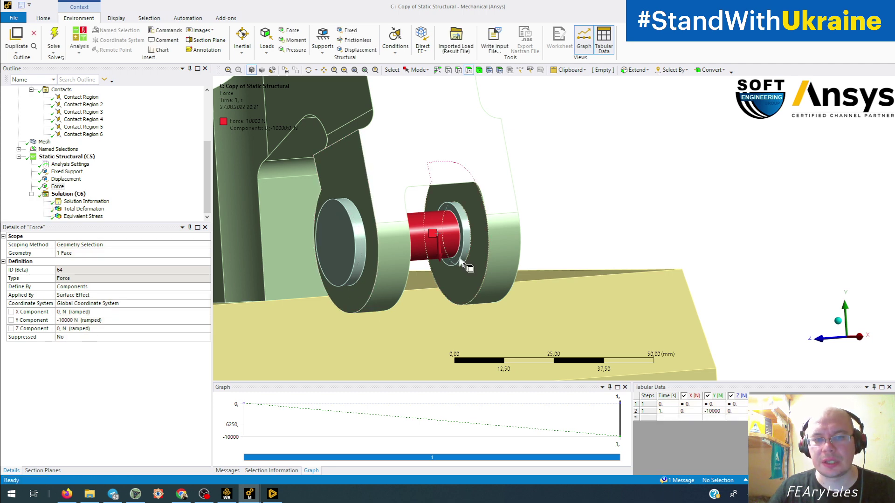
pyautogui.click(79, 209)
pyautogui.scroll(-5, 529, 259)
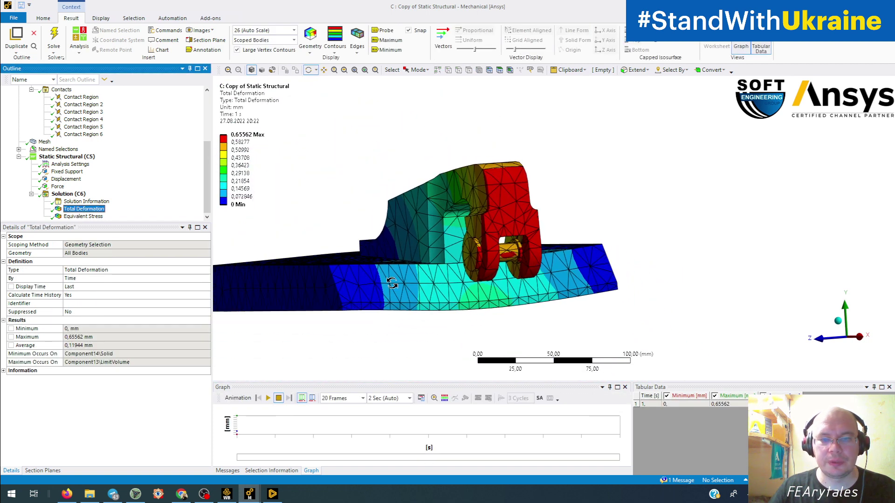
pyautogui.keyDown('ctrl'); pyautogui.moveTo(391, 283); pyautogui.dragTo(504, 277, button='middle'); pyautogui.keyUp('ctrl')
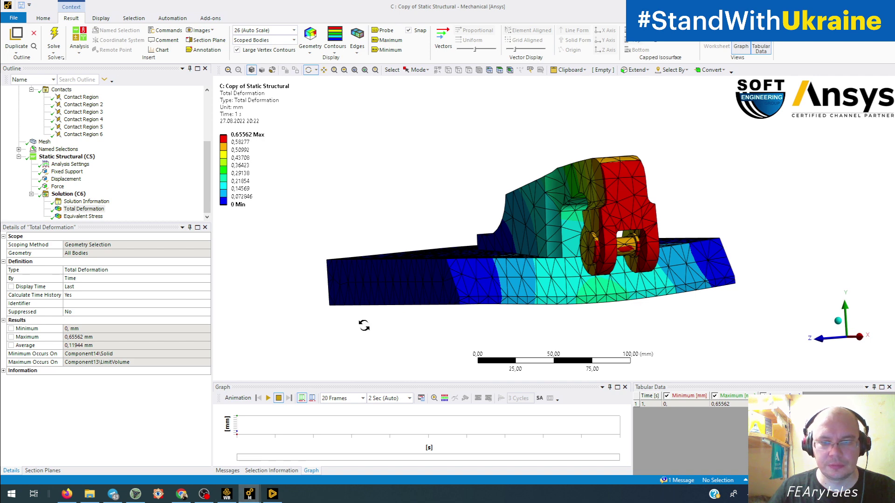
pyautogui.moveTo(364, 325); pyautogui.dragTo(383, 344, button='middle')
pyautogui.click(83, 216)
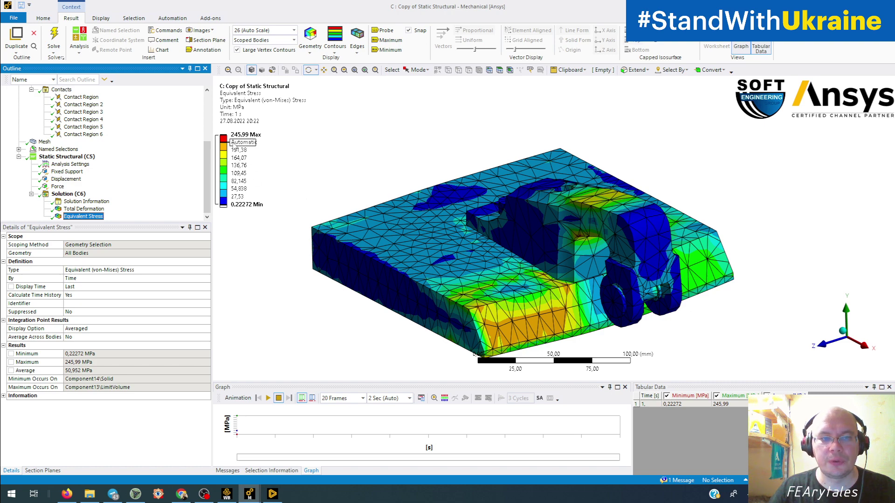
pyautogui.moveTo(453, 264); pyautogui.dragTo(515, 296, button='middle')
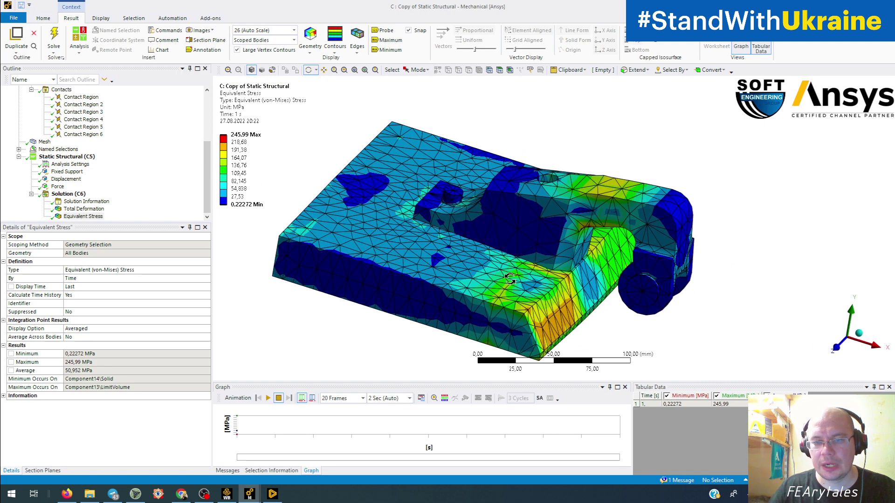
# Step: Compare the stress with the Equivalent Stress result in the original Static Structural window, and return to Copy of Static Structural
pyautogui.moveTo(249, 496)
pyautogui.click(201, 461)
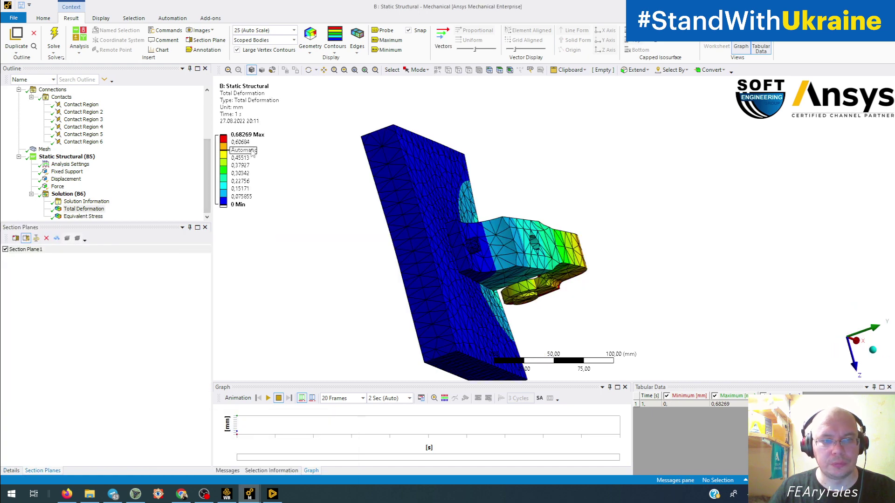
pyautogui.moveTo(256, 265); pyautogui.dragTo(89, 192, button='middle')
pyautogui.click(75, 216)
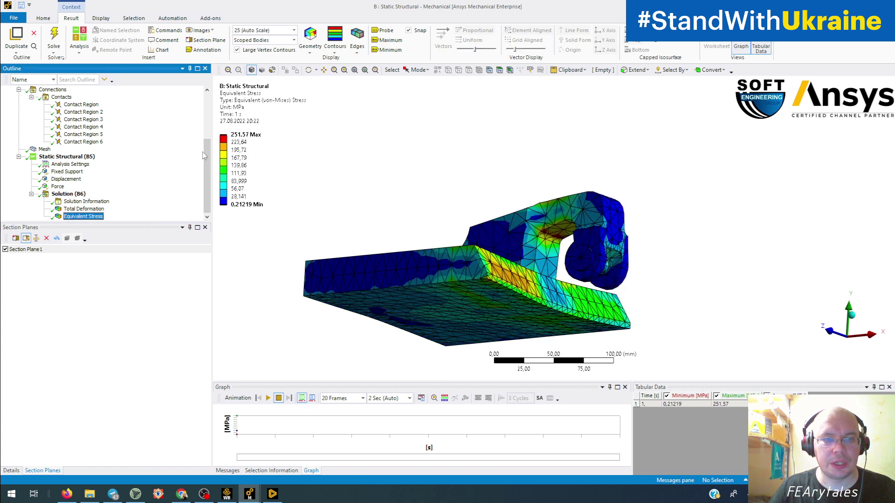
pyautogui.moveTo(279, 251); pyautogui.dragTo(381, 263, button='middle')
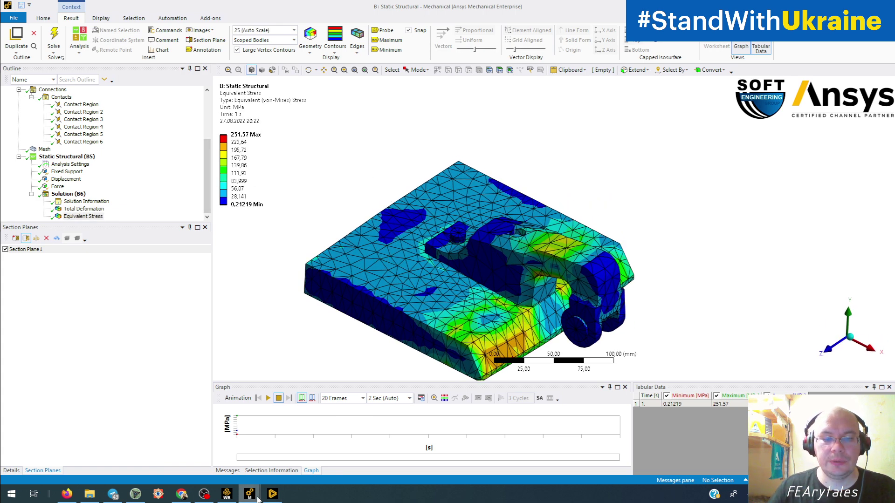
pyautogui.moveTo(257, 498)
pyautogui.click(298, 458)
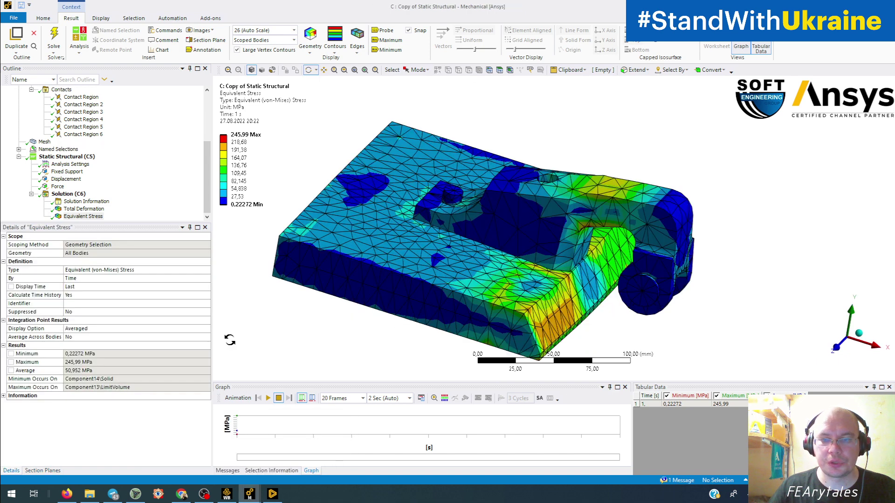